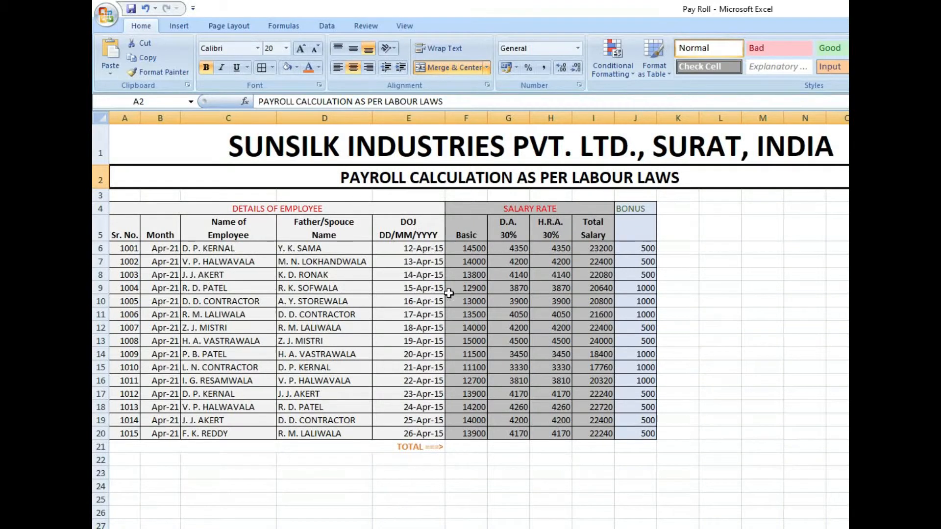
# - Review the payroll sheet's subtitle, the employee details, and the salary rate and bonus sections
pyautogui.doubleClick(381, 178)
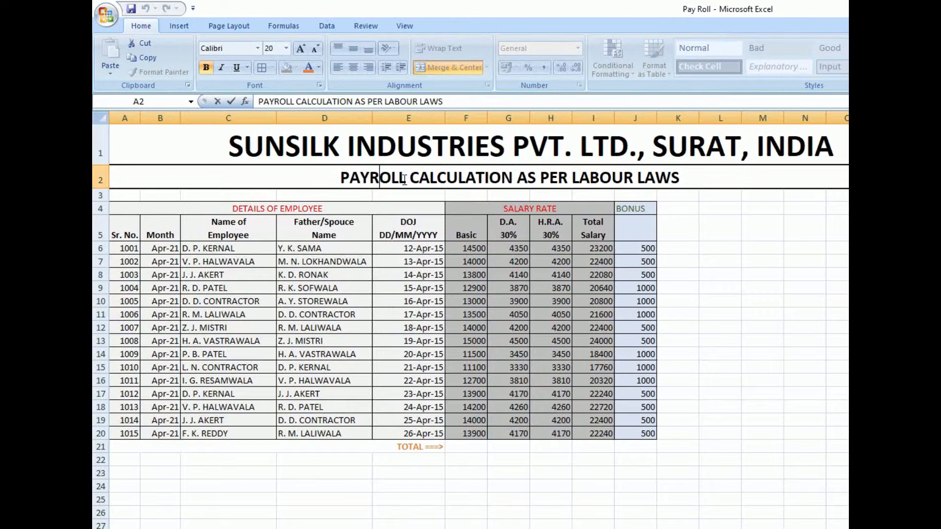
pyautogui.moveTo(406, 179); pyautogui.dragTo(343, 178)
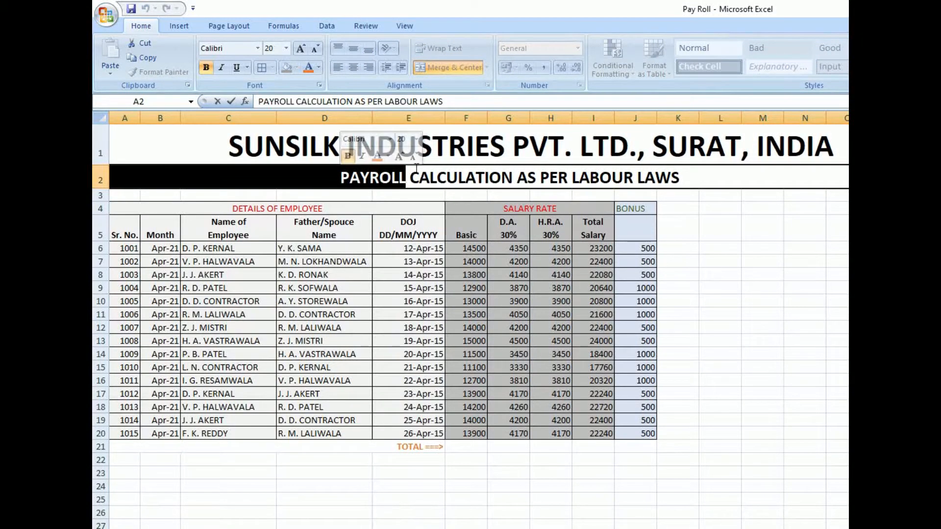
pyautogui.moveTo(687, 176); pyautogui.dragTo(573, 178)
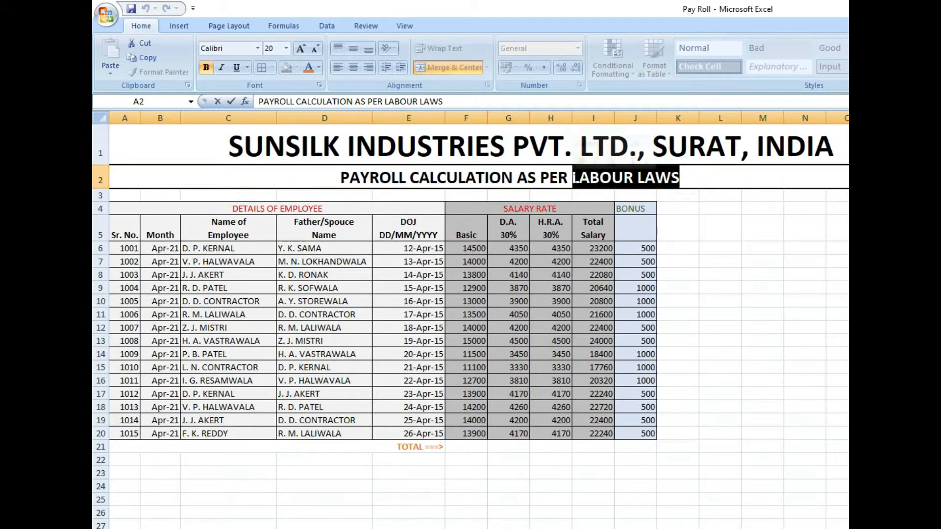
pyautogui.click(535, 474)
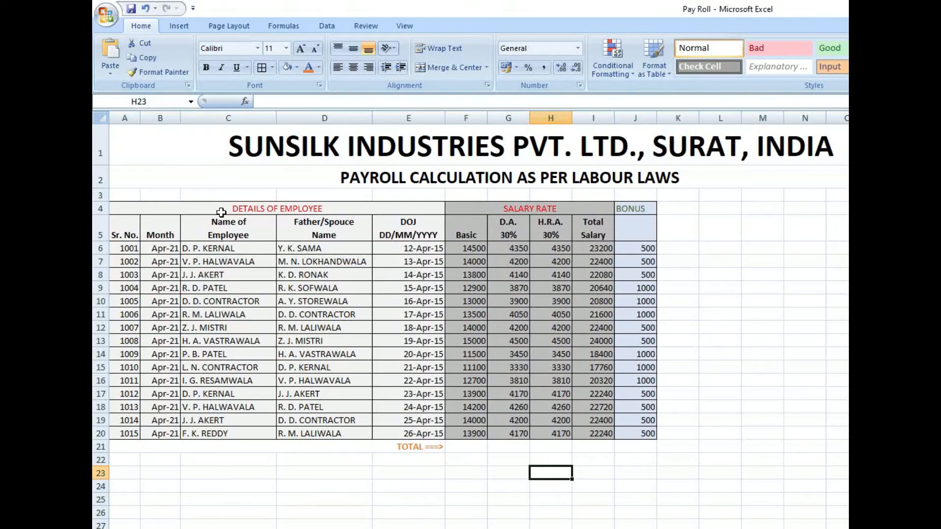
pyautogui.moveTo(198, 247); pyautogui.dragTo(420, 432)
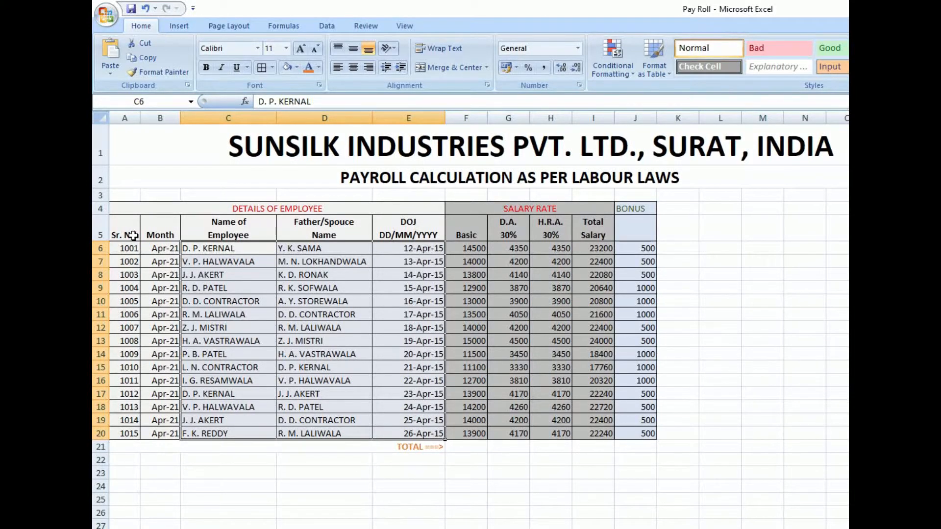
pyautogui.click(507, 209)
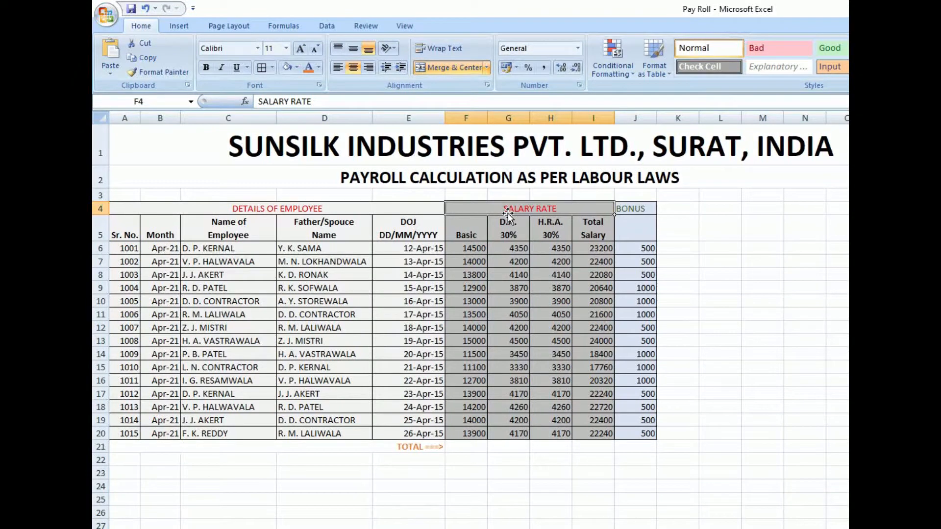
pyautogui.click(639, 250)
pyautogui.click(636, 209)
pyautogui.moveTo(556, 209); pyautogui.dragTo(558, 431)
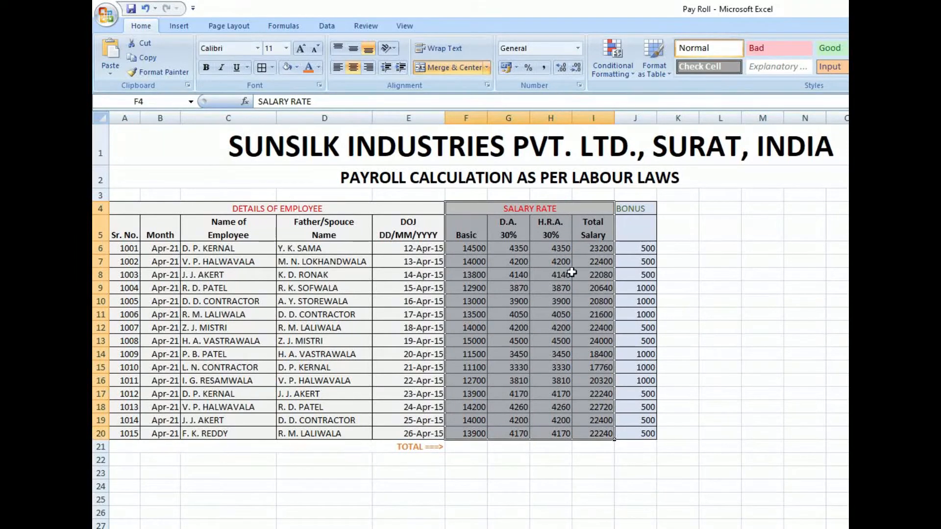
# - Clear the BONUS column's contents from its heading in J4 through J20
pyautogui.moveTo(630, 209); pyautogui.dragTo(629, 432)
pyautogui.press('Delete')
pyautogui.click(482, 472)
# - Examine the Basic and D.A. columns for all employees, including the D.A. formula in G6
pyautogui.click(485, 249)
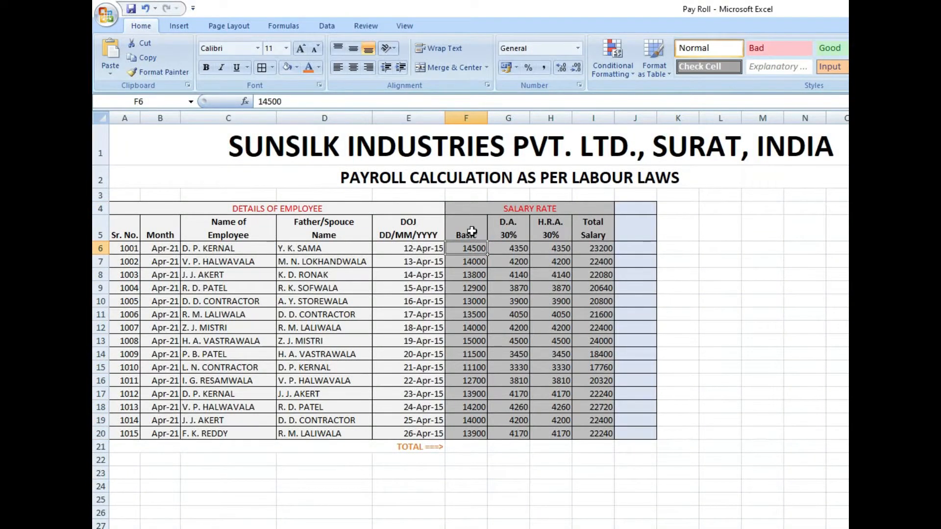
pyautogui.moveTo(471, 248); pyautogui.dragTo(479, 437)
pyautogui.moveTo(497, 208); pyautogui.dragTo(499, 328)
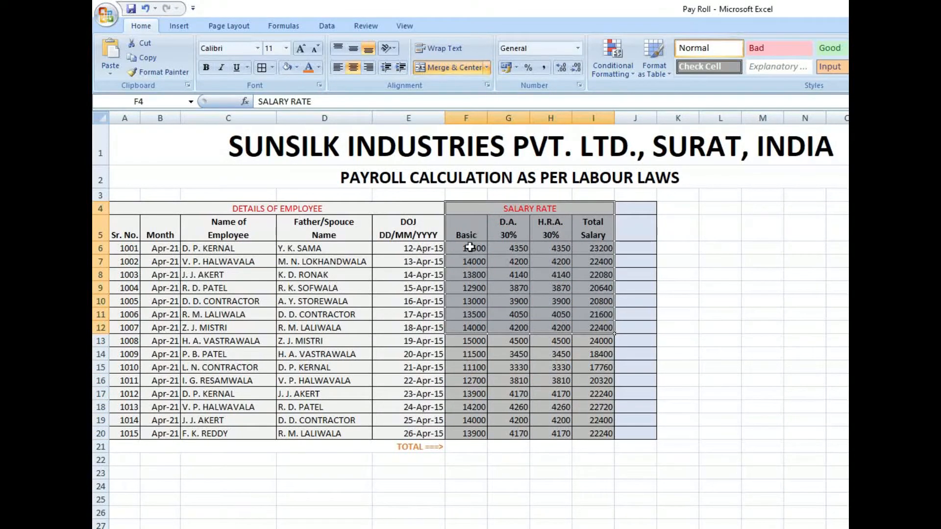
pyautogui.click(471, 247)
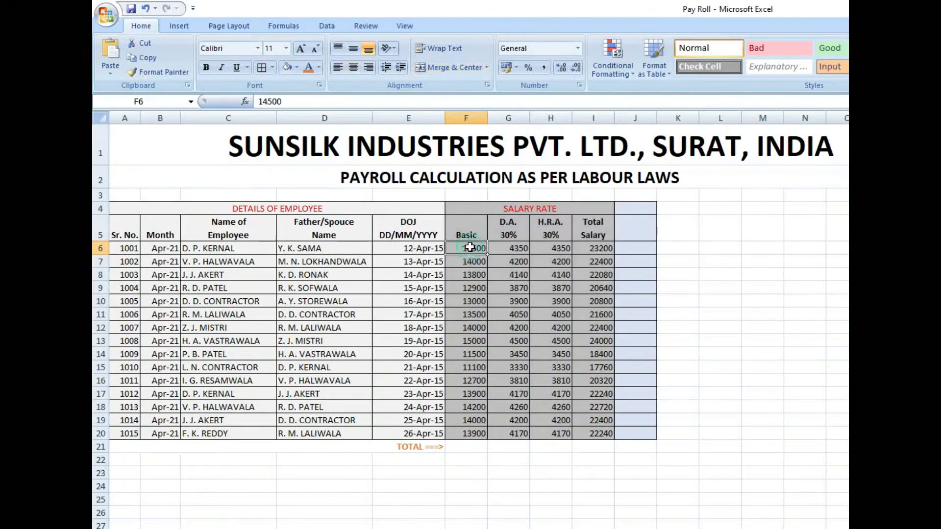
pyautogui.click(509, 251)
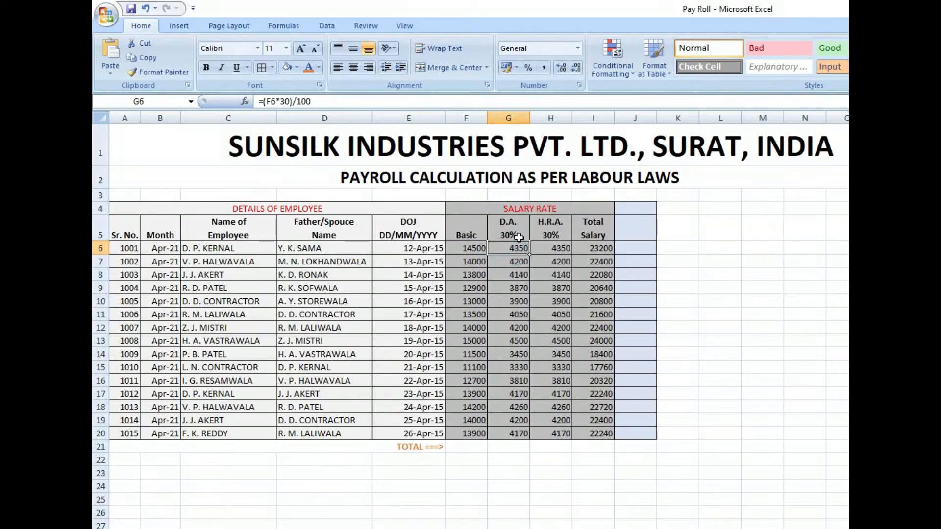
pyautogui.click(468, 253)
pyautogui.click(509, 251)
pyautogui.moveTo(510, 251); pyautogui.dragTo(515, 434)
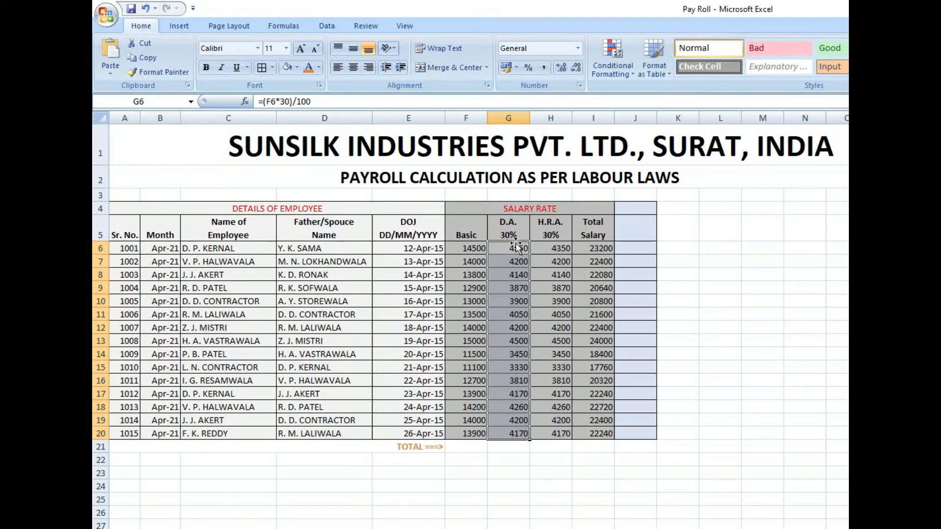
pyautogui.click(515, 244)
pyautogui.click(326, 101)
pyautogui.moveTo(326, 101); pyautogui.dragTo(262, 104)
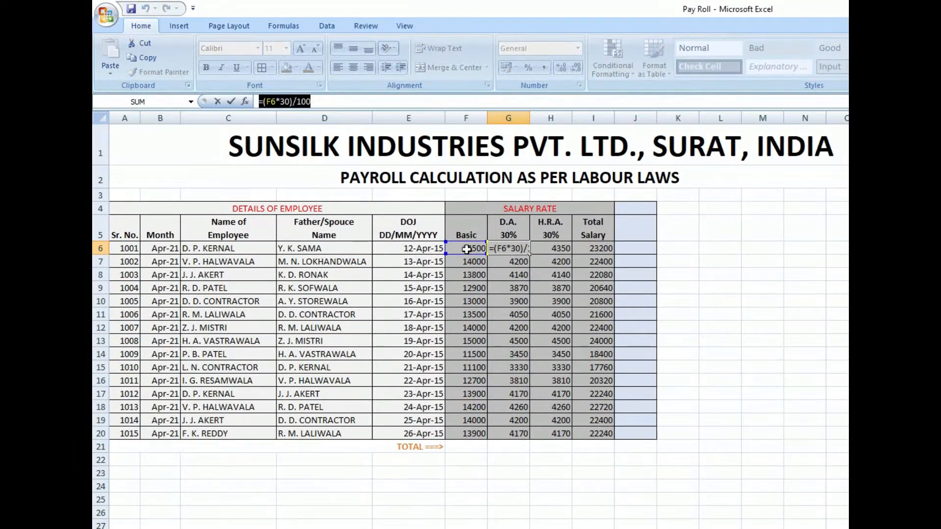
pyautogui.click(473, 276)
pyautogui.click(470, 251)
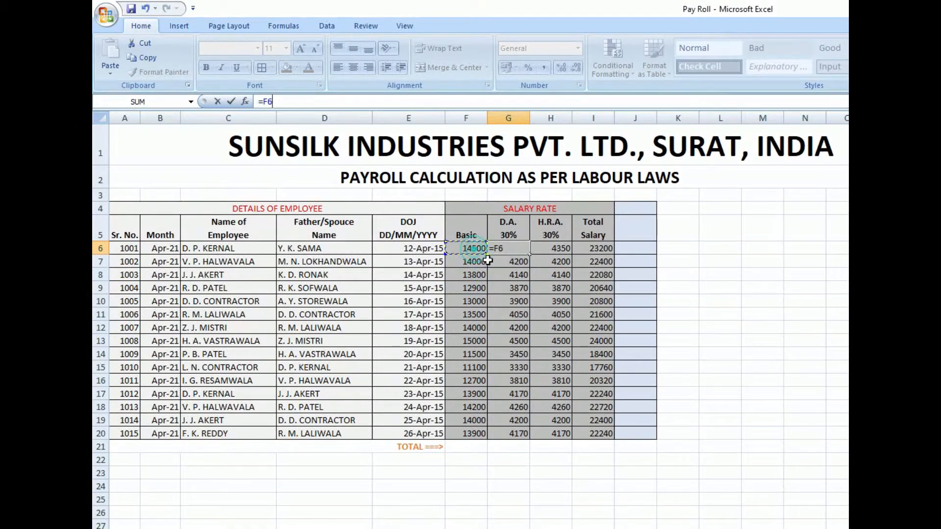
pyautogui.press('Escape')
pyautogui.click(469, 251)
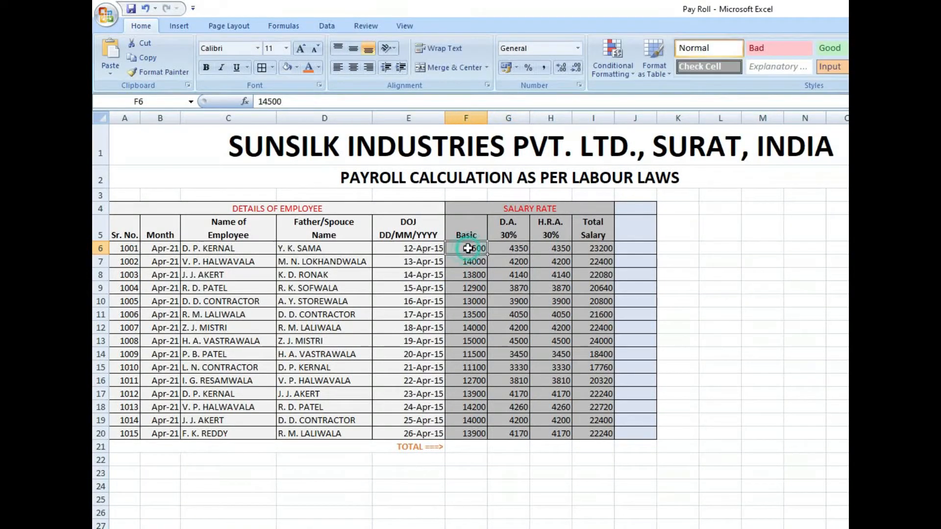
pyautogui.click(506, 249)
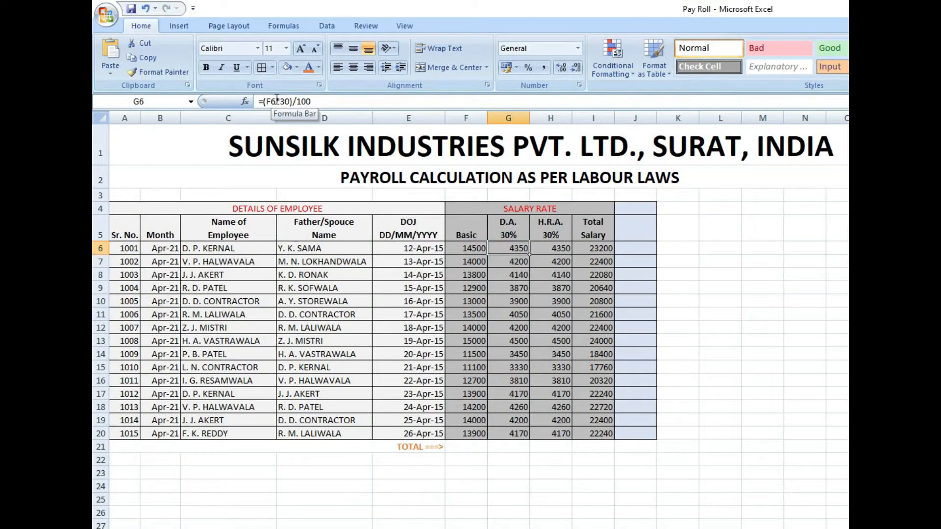
pyautogui.click(323, 102)
pyautogui.moveTo(323, 101); pyautogui.dragTo(244, 109)
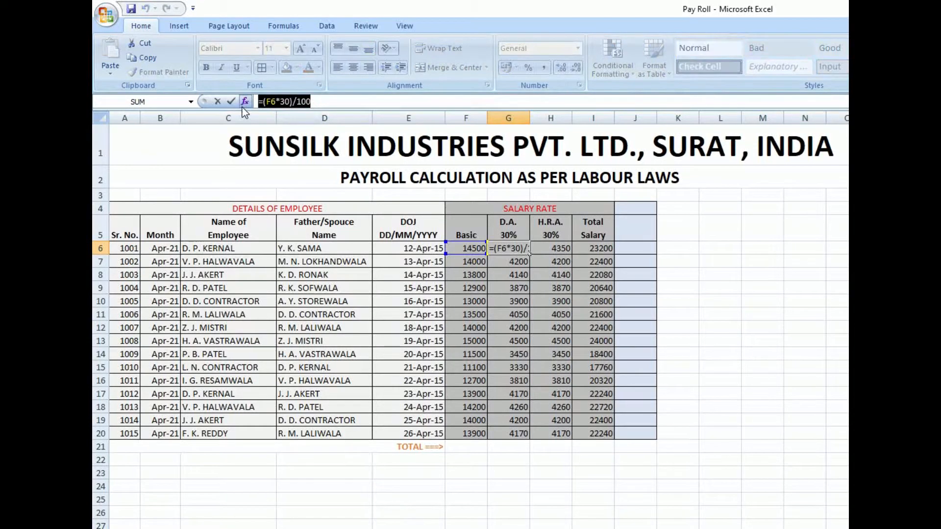
pyautogui.write('=')
pyautogui.click(518, 289)
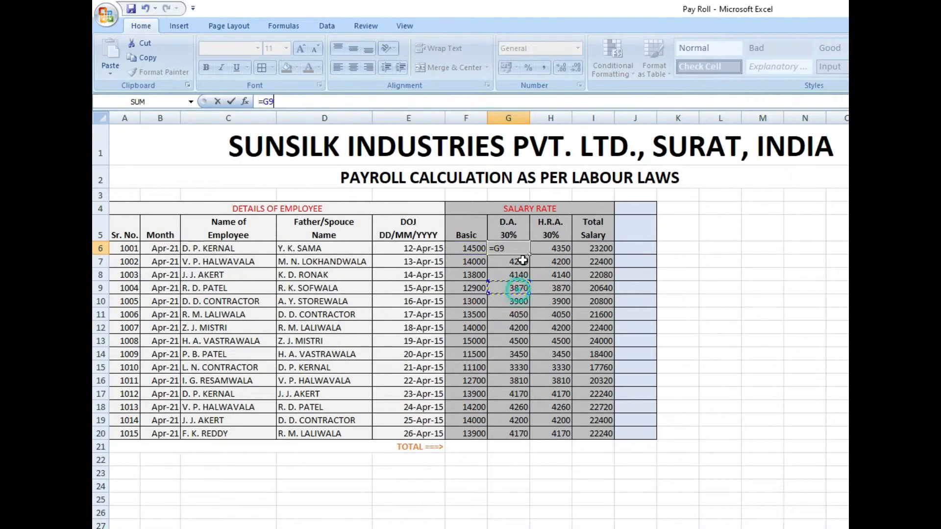
pyautogui.press('Escape')
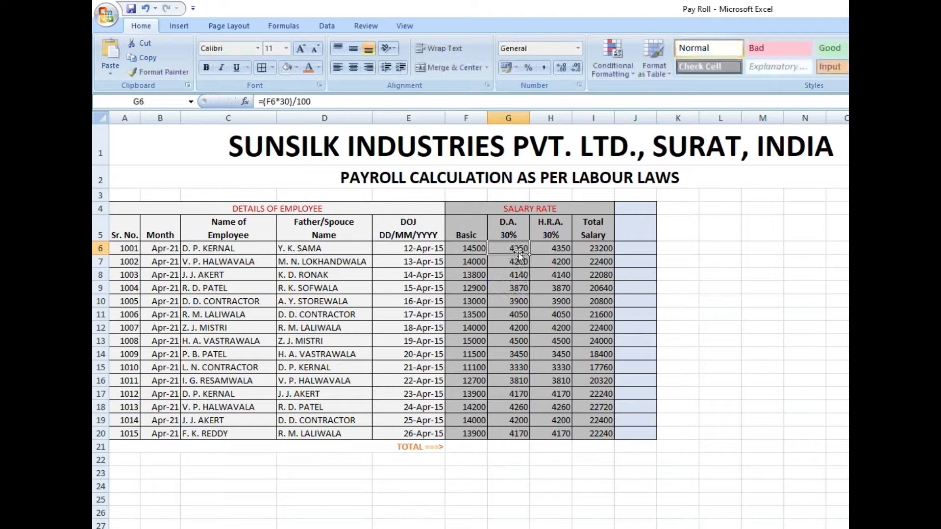
# - Examine how D.A., H.R.A. and Total Salary are calculated from Basic for the employee rows
pyautogui.click(499, 245)
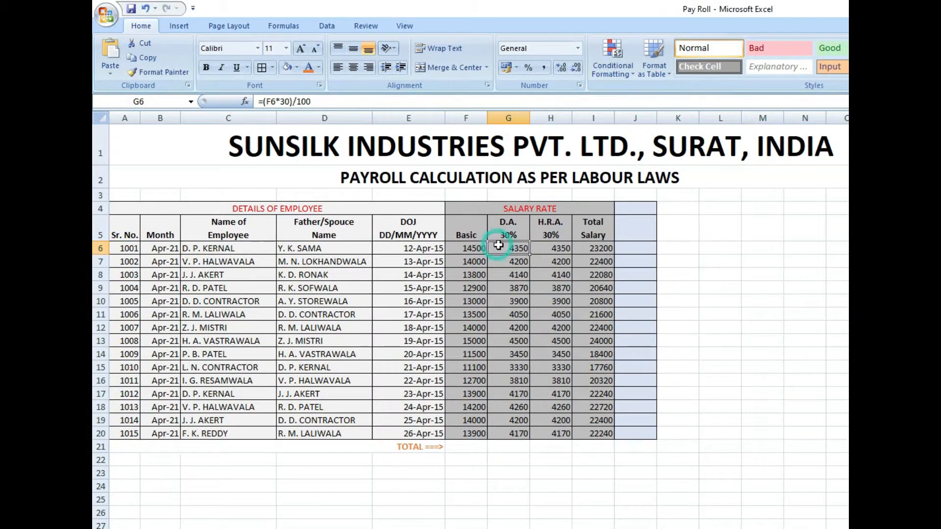
pyautogui.click(563, 247)
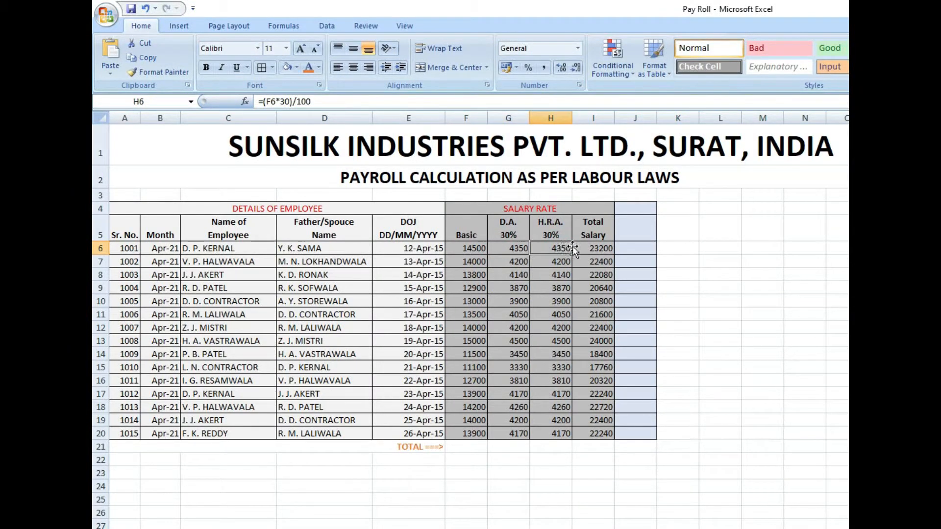
pyautogui.moveTo(468, 248); pyautogui.dragTo(568, 251)
pyautogui.click(596, 249)
pyautogui.moveTo(469, 249); pyautogui.dragTo(555, 250)
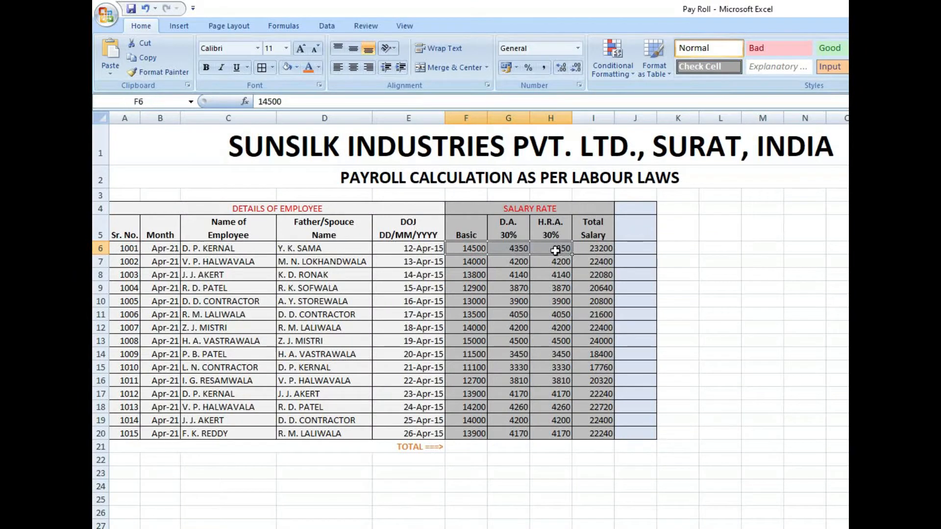
pyautogui.click(511, 229)
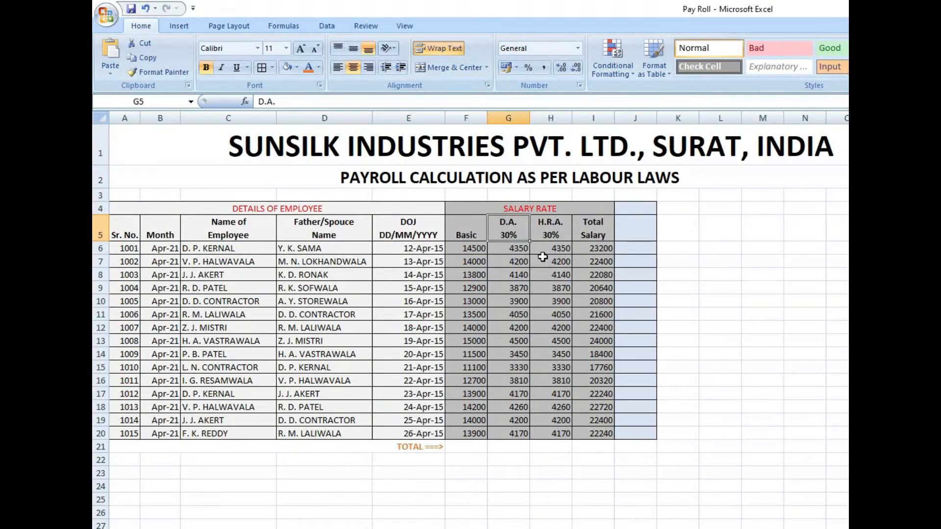
pyautogui.click(553, 229)
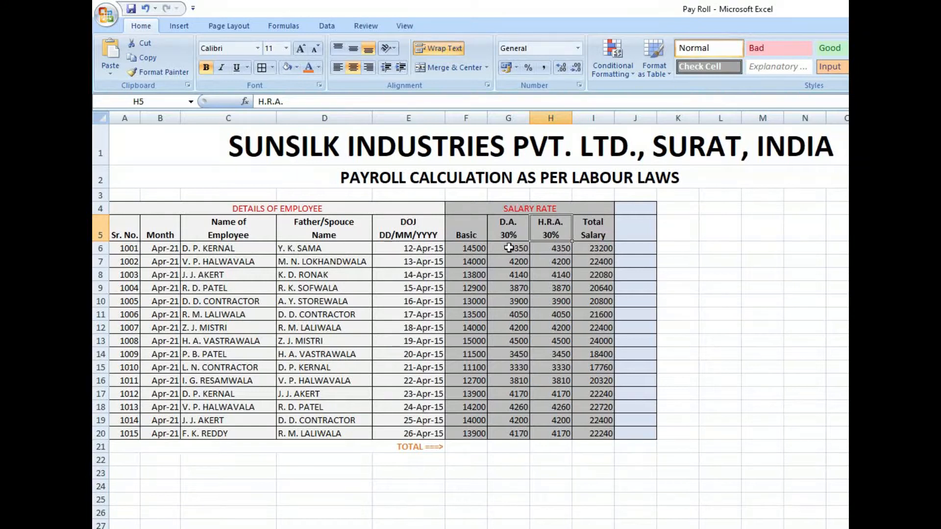
pyautogui.moveTo(480, 248); pyautogui.dragTo(602, 434)
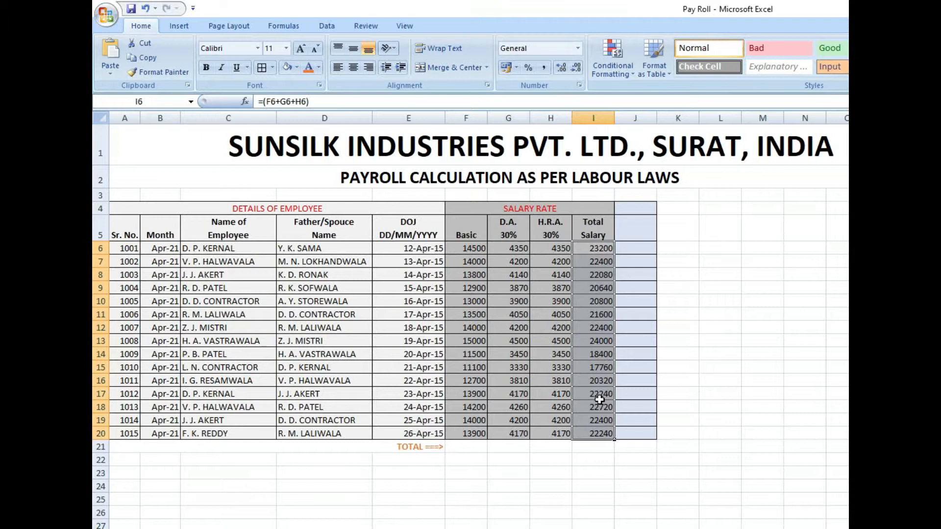
pyautogui.click(283, 27)
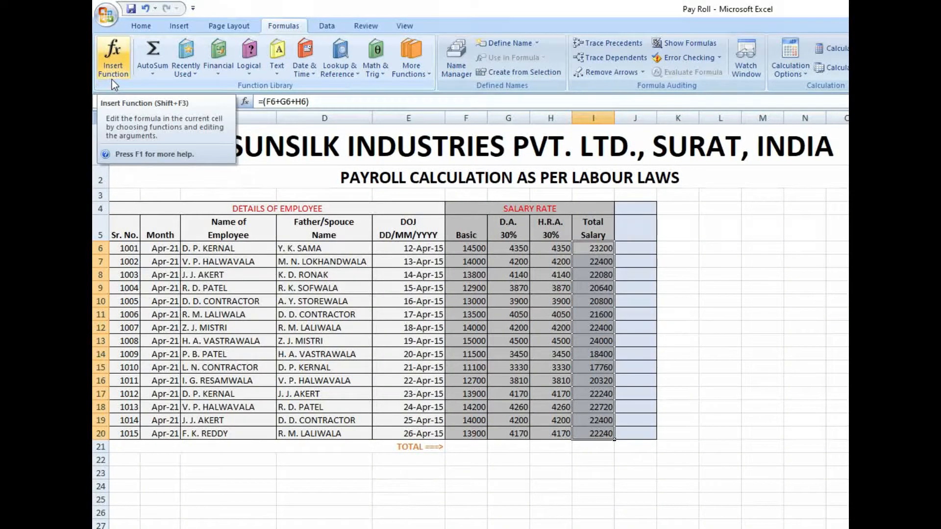
pyautogui.click(474, 355)
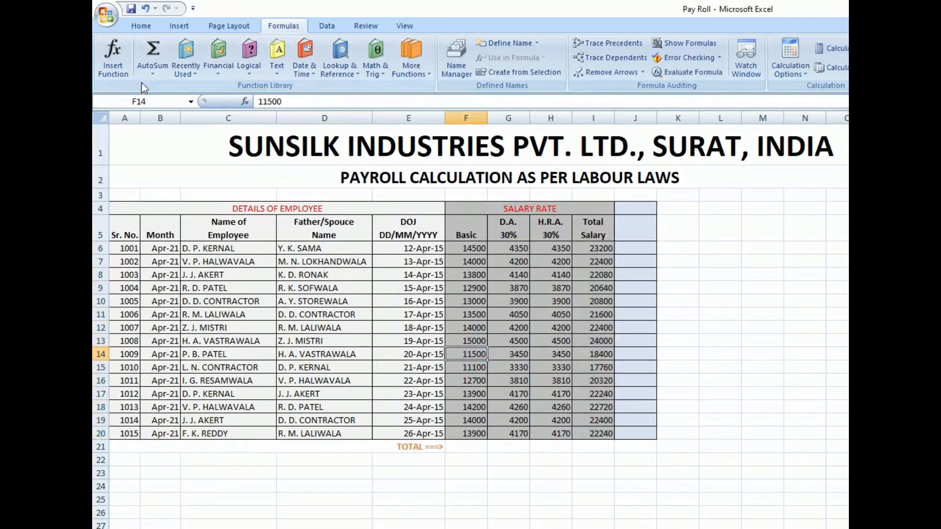
pyautogui.click(151, 71)
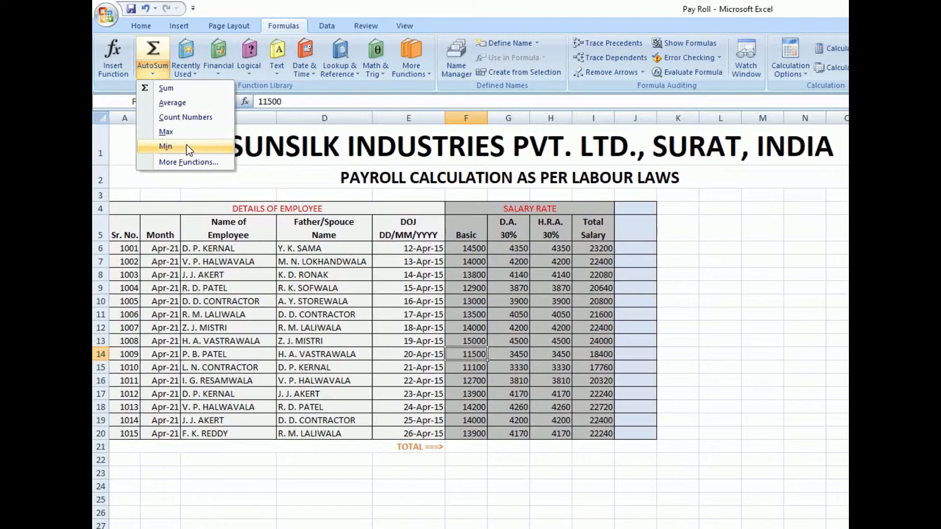
pyautogui.click(193, 161)
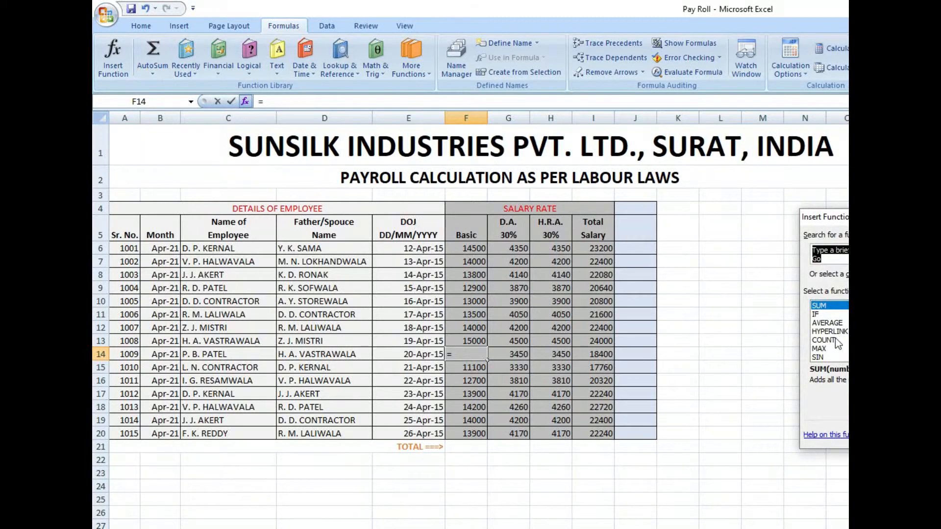
pyautogui.press('Escape')
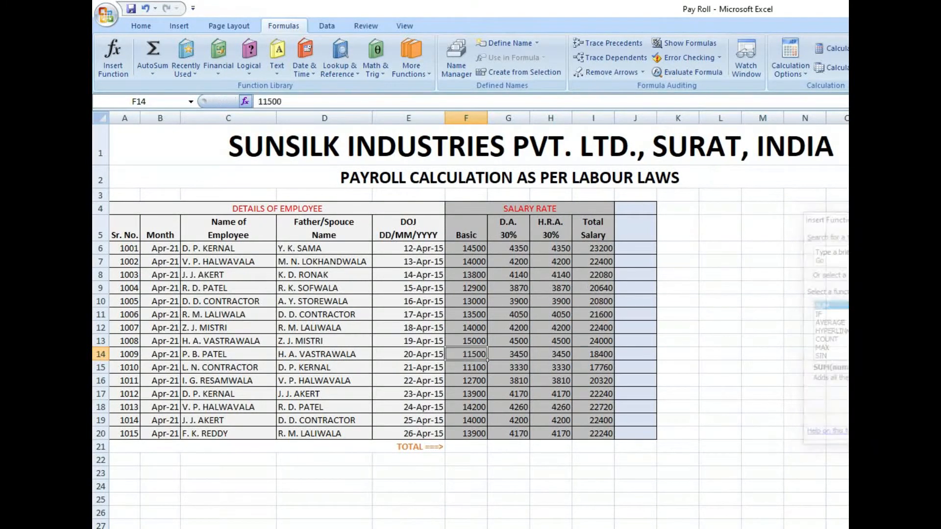
pyautogui.click(159, 74)
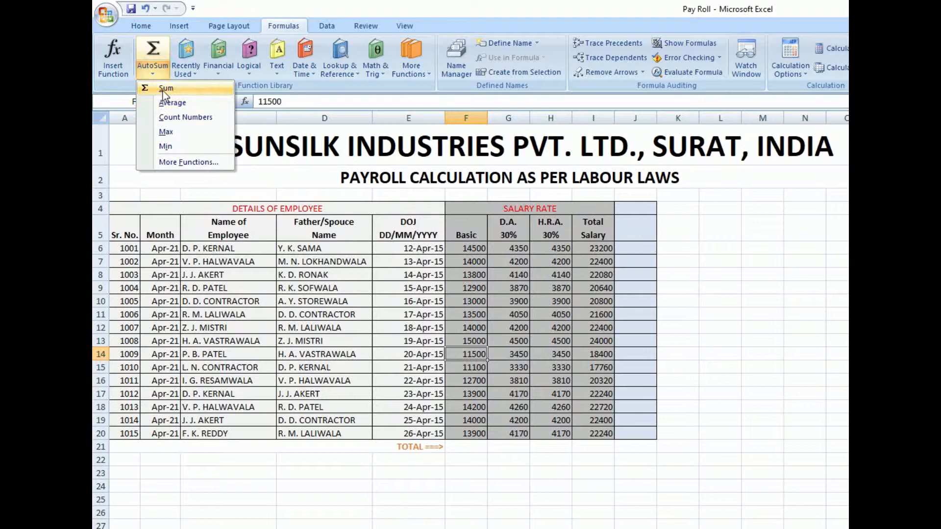
pyautogui.click(465, 448)
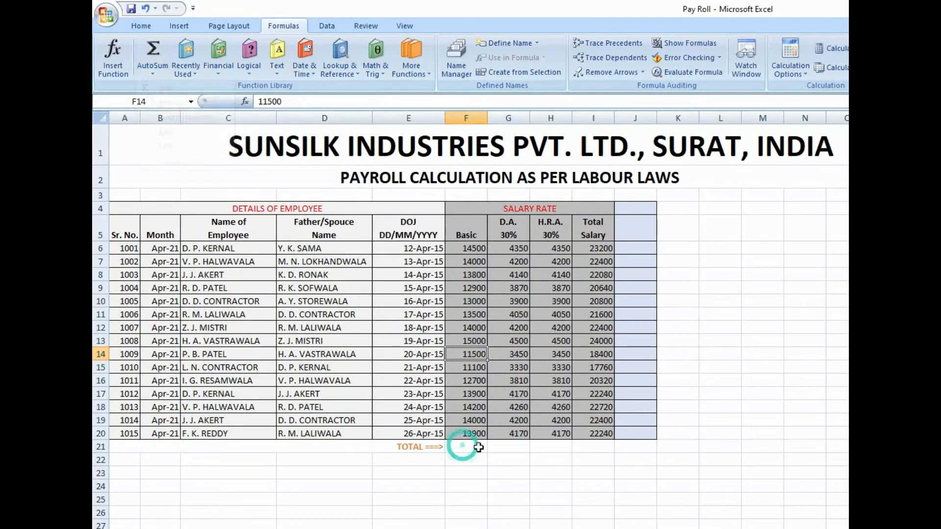
# - Total the Basic column in F21 with the AutoSum Sum function over F6:F20
pyautogui.moveTo(473, 246); pyautogui.dragTo(460, 437)
pyautogui.click(461, 445)
pyautogui.moveTo(474, 247); pyautogui.dragTo(461, 438)
pyautogui.click(456, 446)
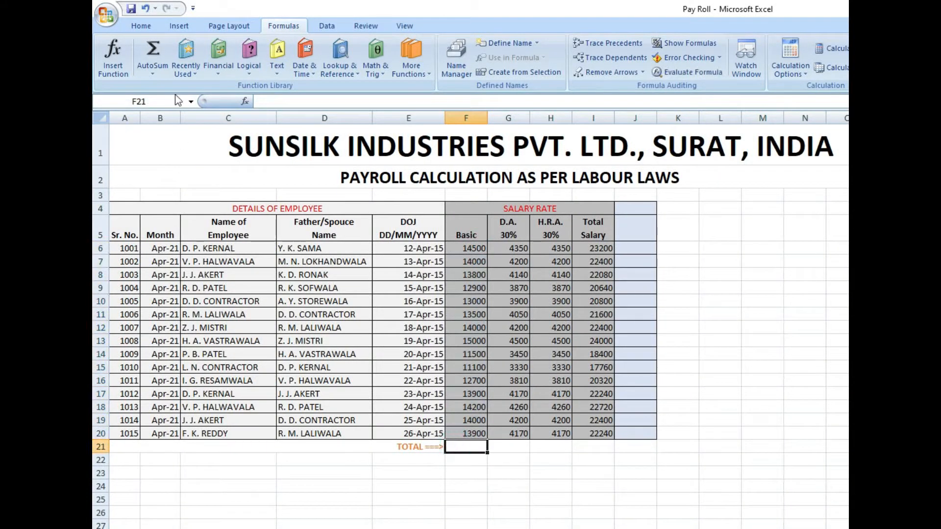
pyautogui.click(153, 72)
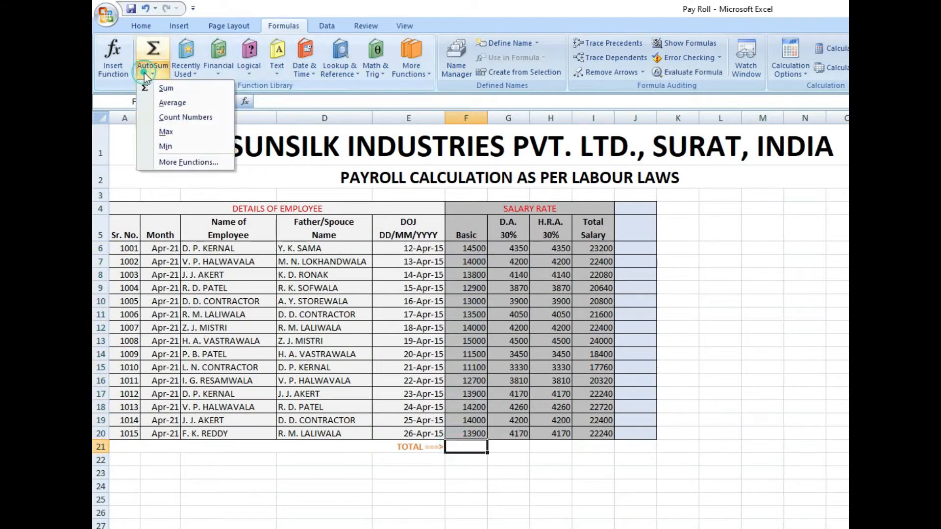
pyautogui.click(165, 89)
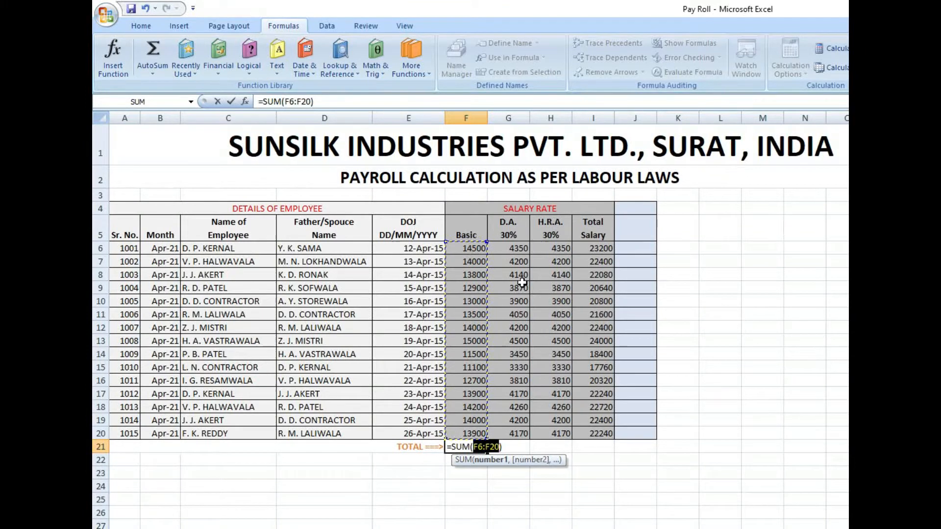
pyautogui.press('Return')
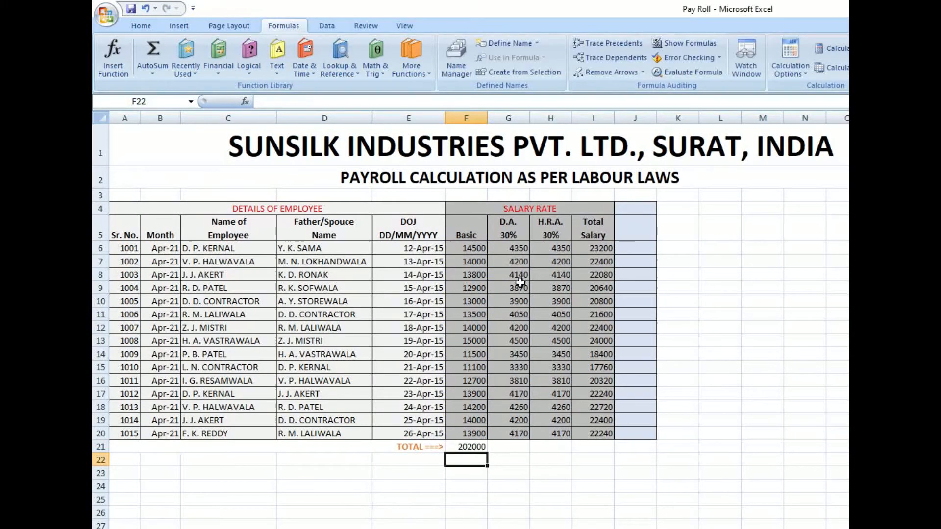
pyautogui.moveTo(465, 438); pyautogui.dragTo(468, 249)
pyautogui.click(471, 447)
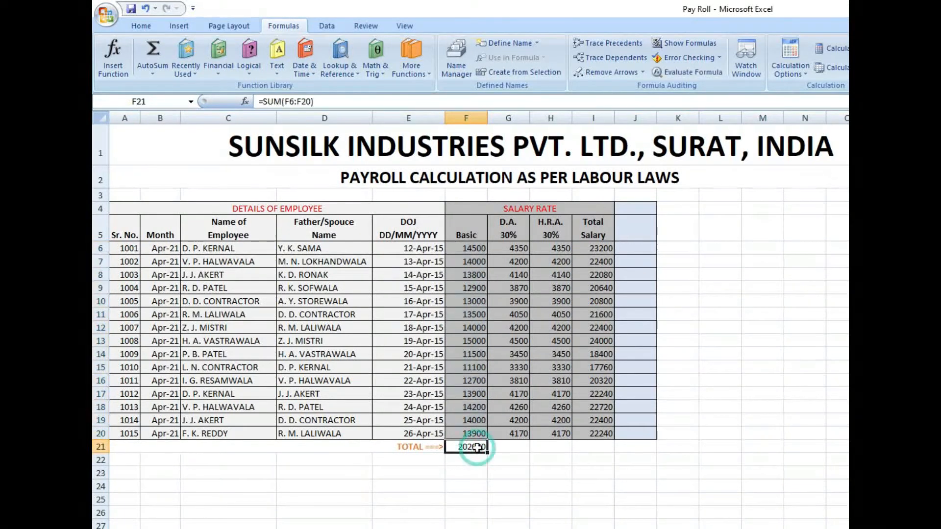
# - Total the D.A. column in G21 with the AutoSum Sum function over G6:G20
pyautogui.click(507, 447)
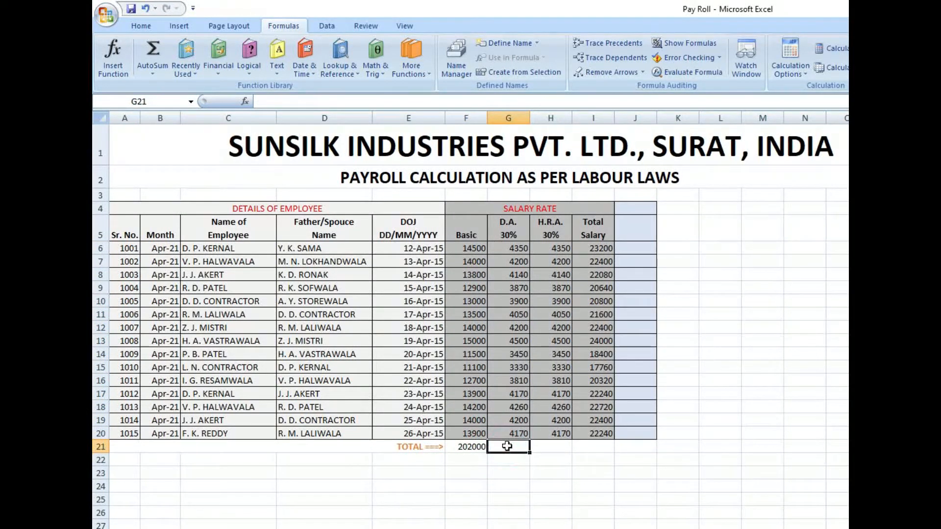
pyautogui.click(152, 75)
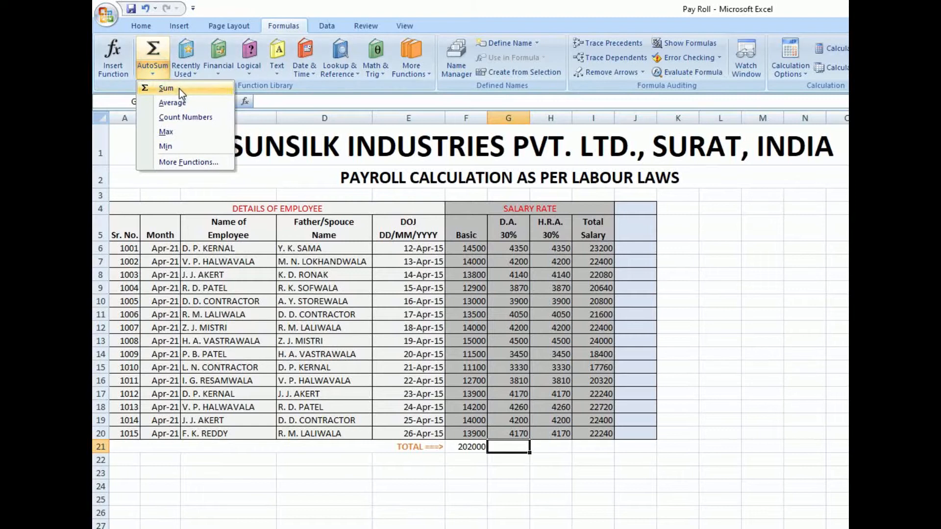
pyautogui.click(178, 88)
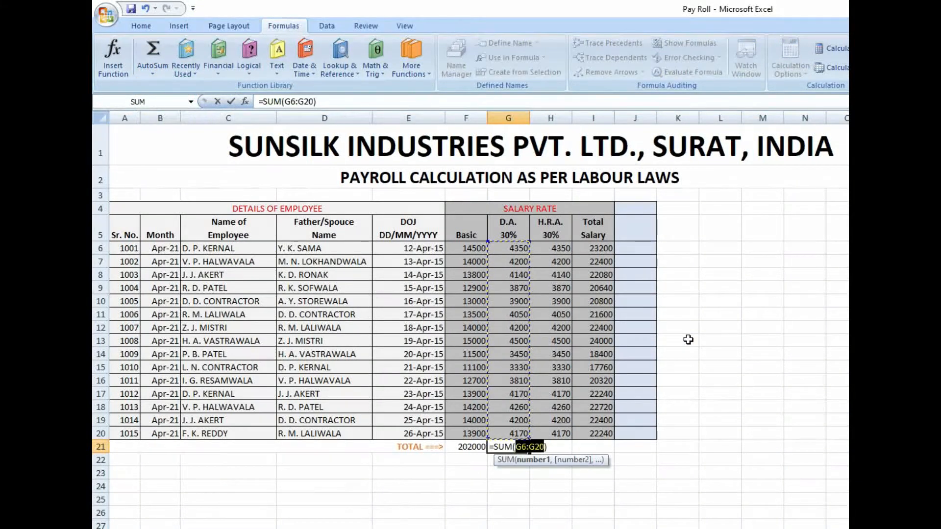
pyautogui.press('Return')
pyautogui.click(553, 473)
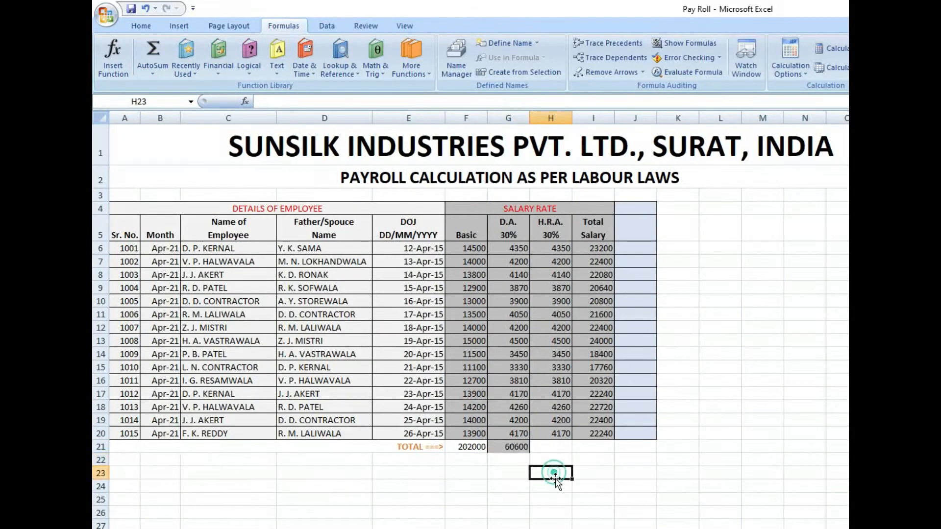
# - Total the H.R.A. column in H21 with the AutoSum Sum function, selecting H6:H20 as the range
pyautogui.click(559, 447)
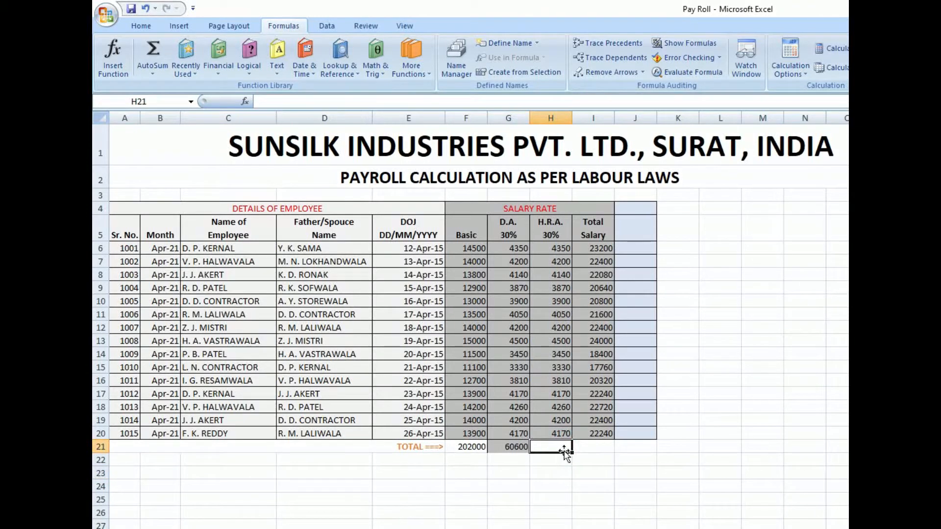
pyautogui.click(153, 74)
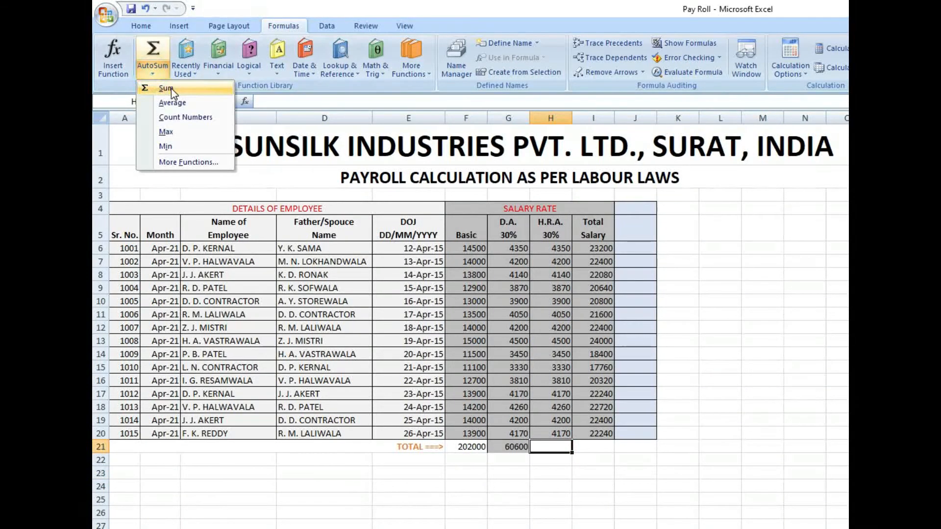
pyautogui.click(172, 89)
pyautogui.click(562, 248)
pyautogui.moveTo(557, 284); pyautogui.dragTo(562, 434)
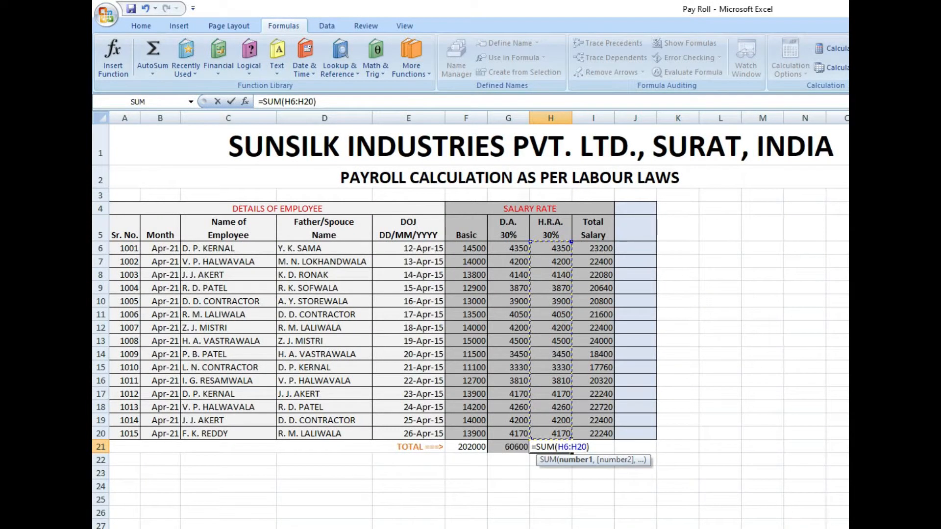
pyautogui.press('Return')
# - Total the Total Salary column in I21 with the AutoSum Sum function
pyautogui.click(595, 445)
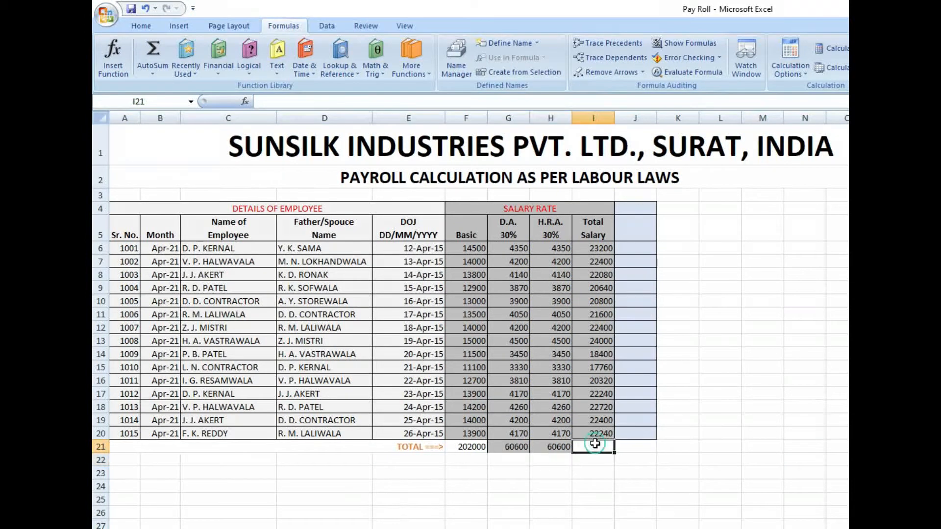
pyautogui.click(152, 74)
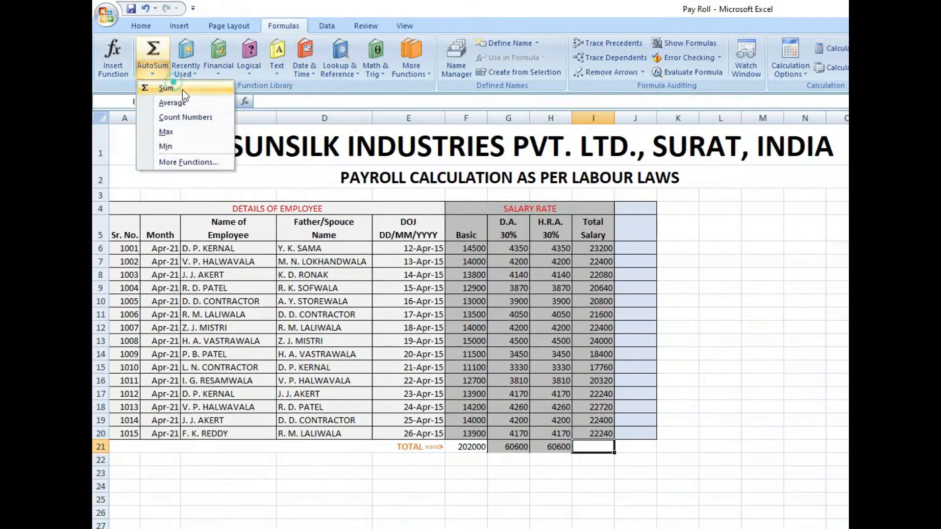
pyautogui.click(167, 87)
pyautogui.press('Return')
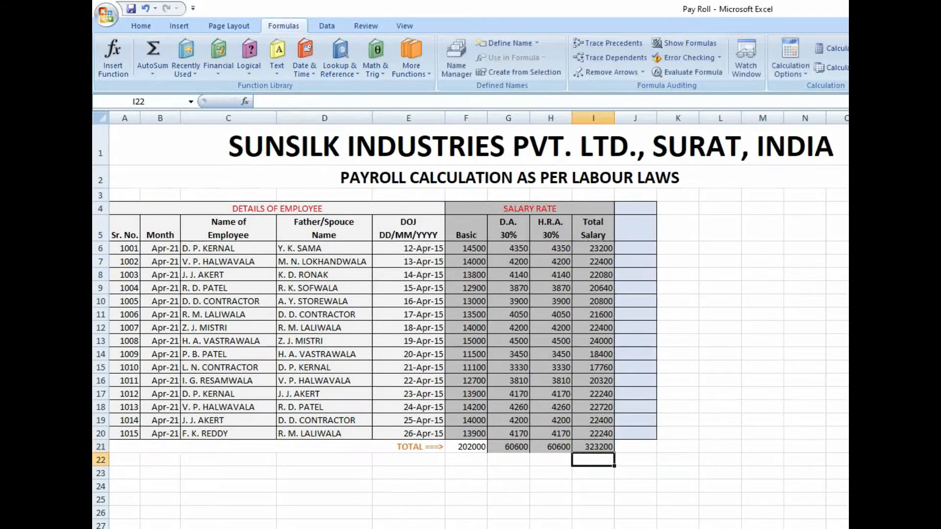
pyautogui.click(566, 490)
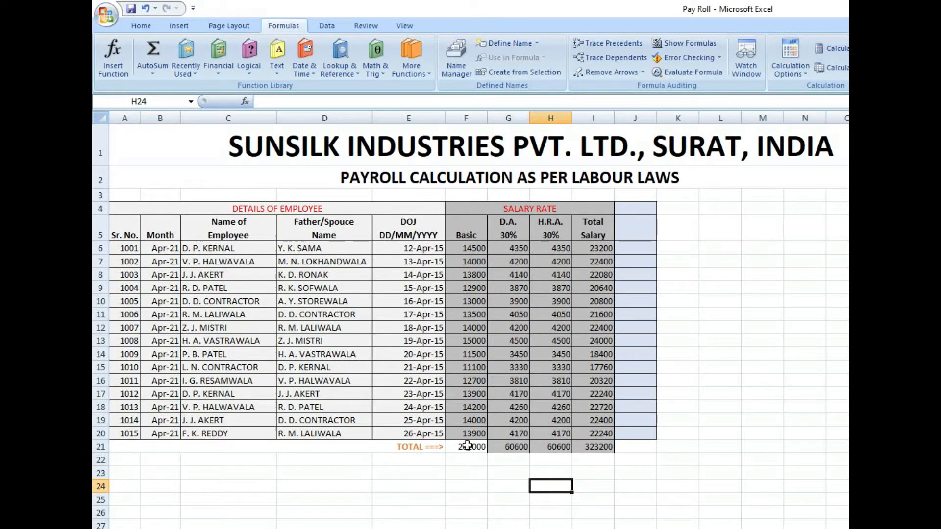
# - Fill the salary totals in row 21, from F21 to I21, with light blue
pyautogui.moveTo(509, 447); pyautogui.dragTo(591, 446)
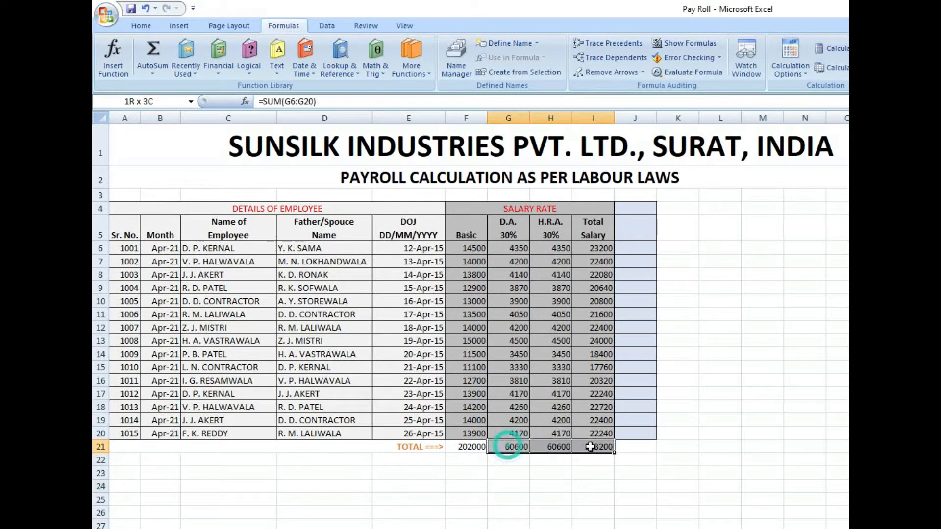
pyautogui.click(141, 25)
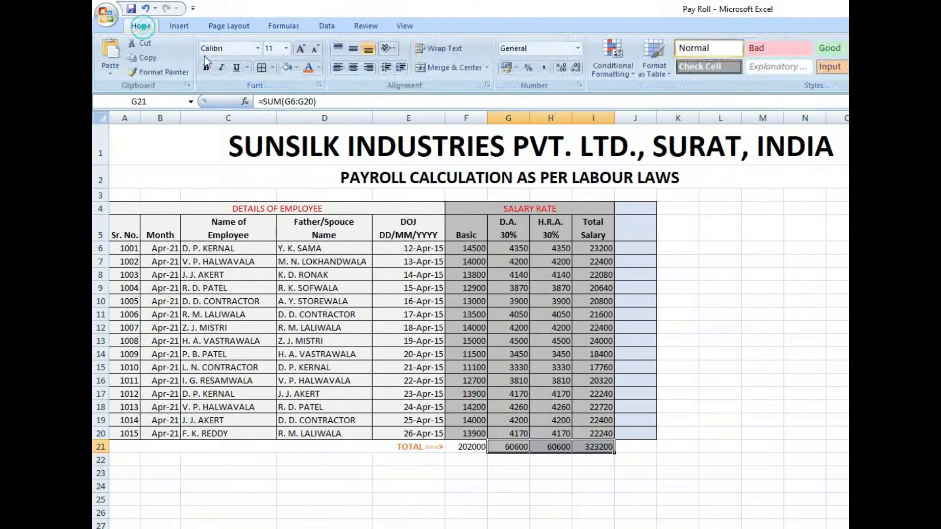
pyautogui.click(286, 68)
pyautogui.click(542, 486)
pyautogui.moveTo(457, 450); pyautogui.dragTo(564, 448)
pyautogui.click(268, 67)
pyautogui.click(508, 473)
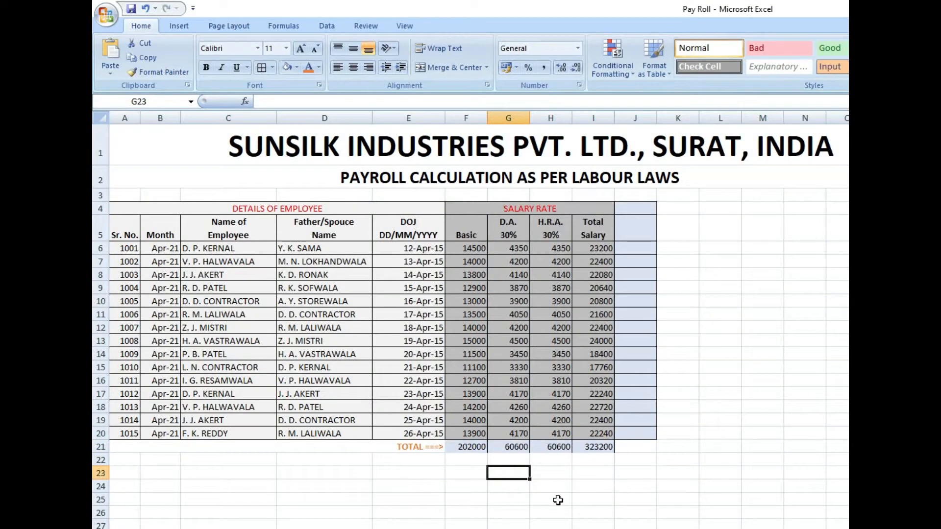
pyautogui.click(391, 445)
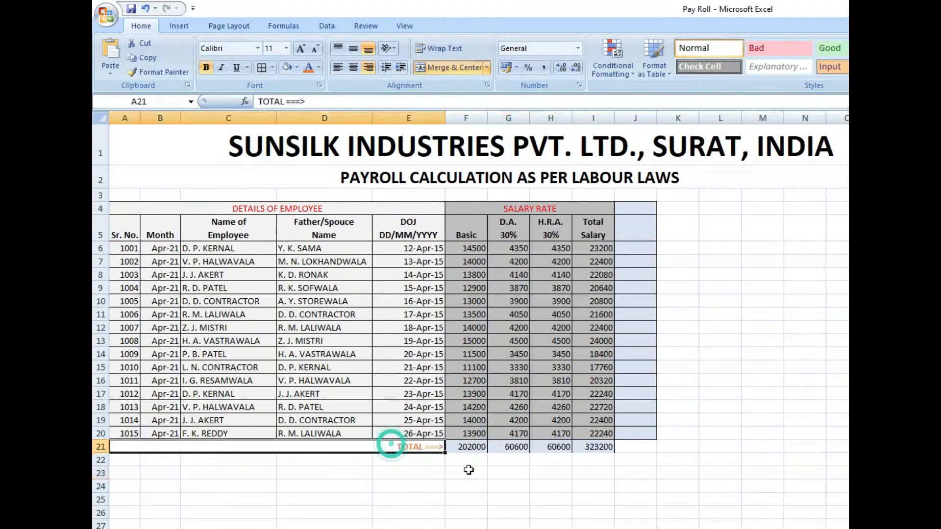
pyautogui.write('A')
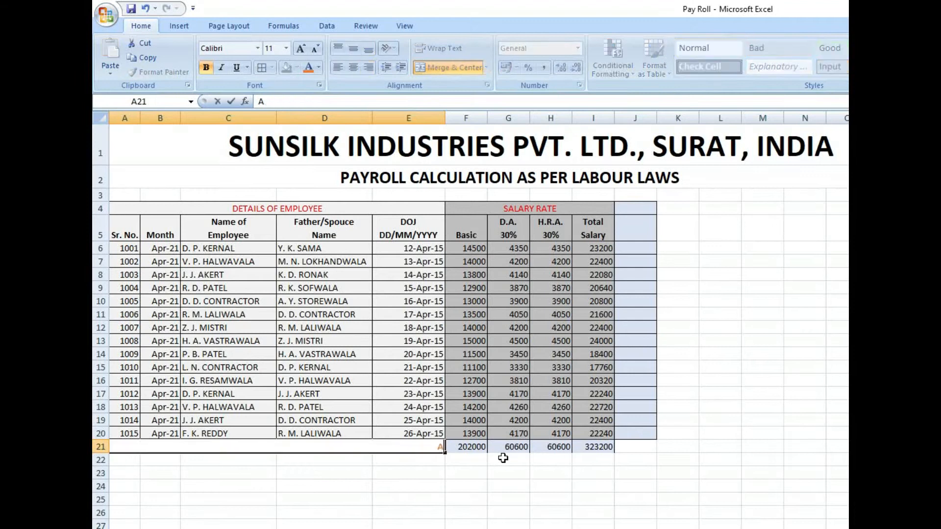
pyautogui.write('verage')
pyautogui.press('Return')
pyautogui.moveTo(472, 454); pyautogui.dragTo(608, 453)
pyautogui.click(509, 486)
pyautogui.click(433, 450)
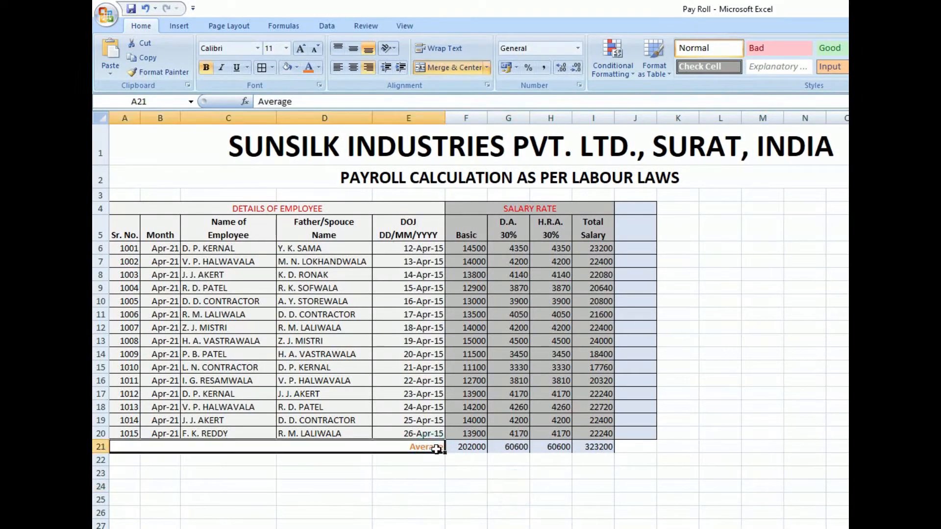
pyautogui.hotkey('ctrl', 'z')
# - Enter the label Average in E22 below the TOTAL label and align it right
pyautogui.click(422, 484)
pyautogui.click(420, 463)
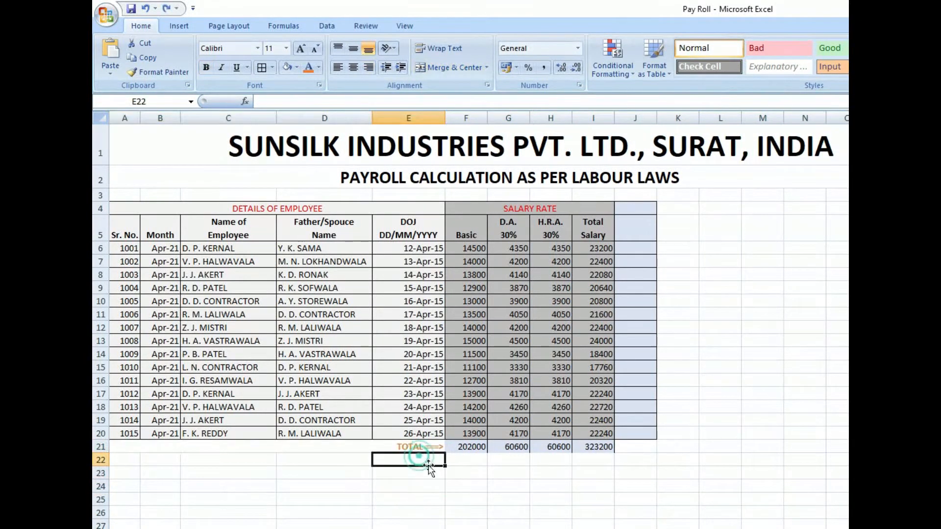
pyautogui.write('Average')
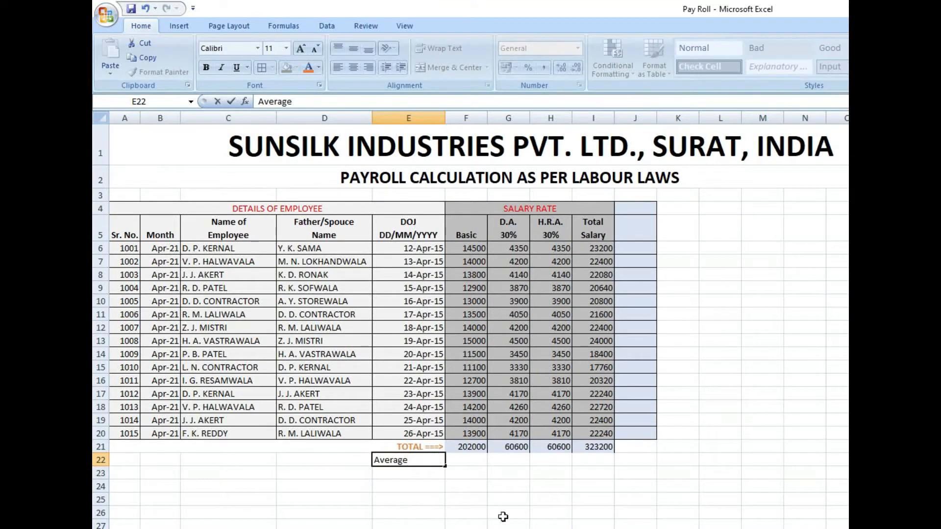
pyautogui.click(478, 484)
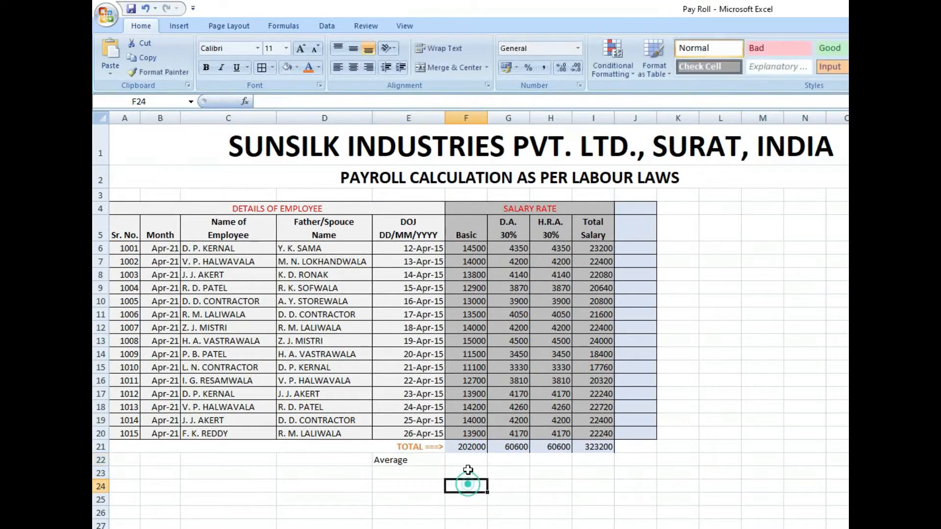
pyautogui.click(427, 460)
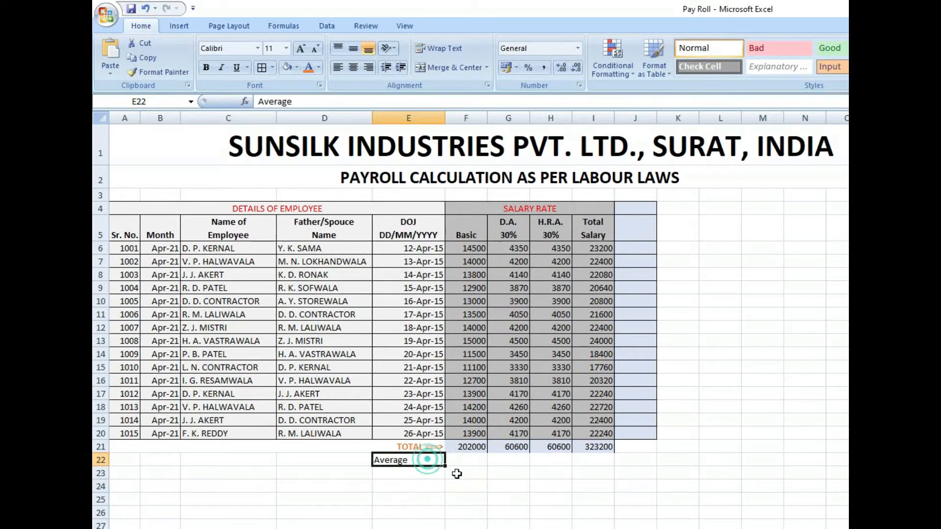
pyautogui.click(368, 67)
# - Calculate the average of the Basic column in F22 with the AutoSum Average function, limiting the range to F6:F20
pyautogui.click(473, 460)
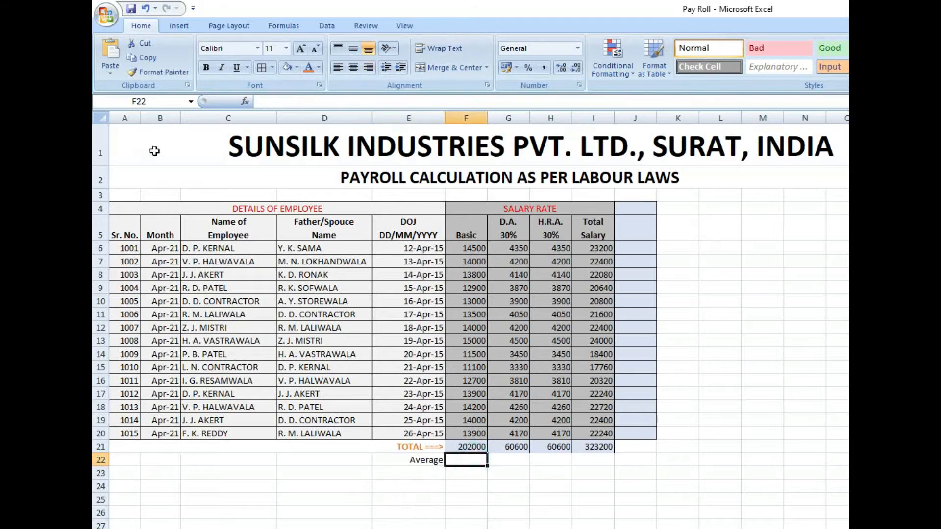
pyautogui.click(284, 28)
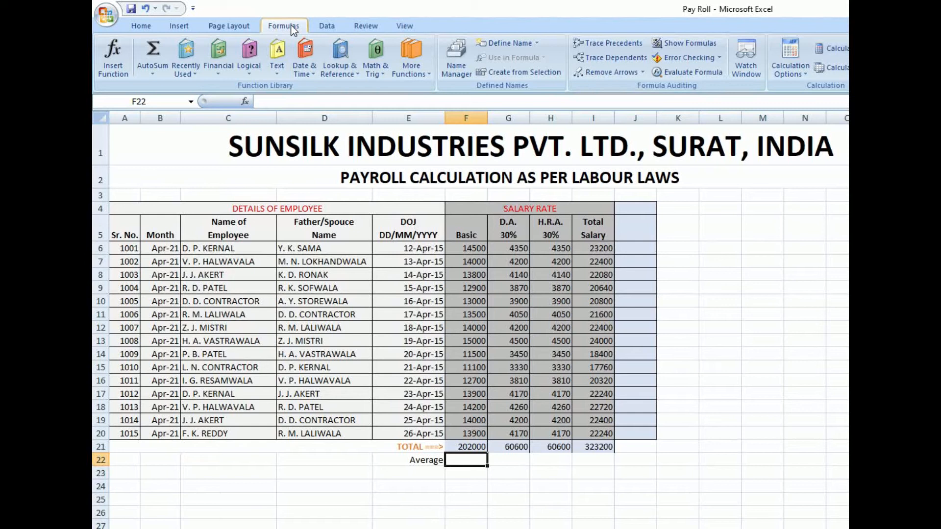
pyautogui.click(152, 76)
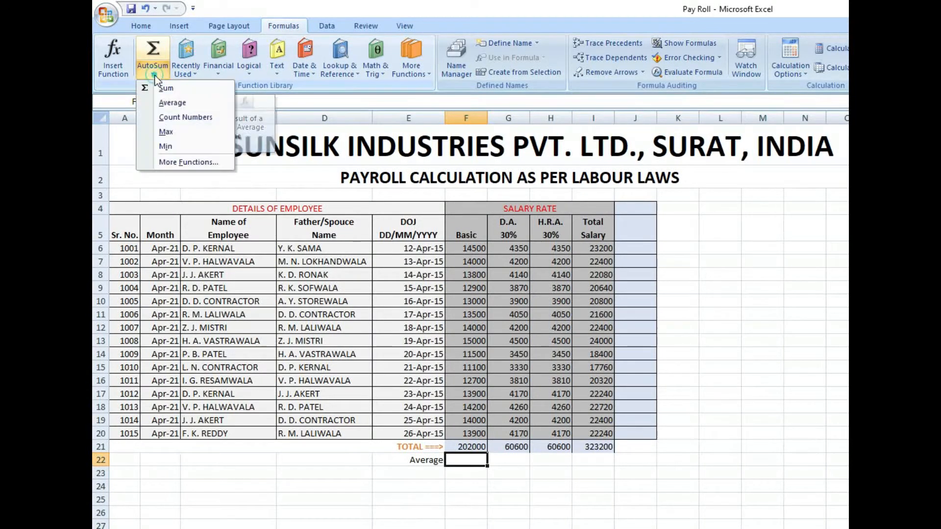
pyautogui.click(190, 103)
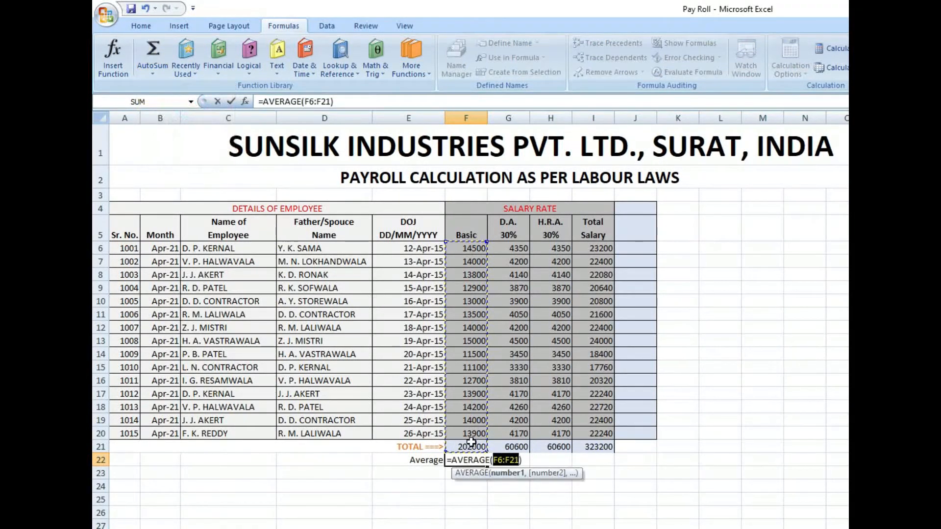
pyautogui.moveTo(477, 431); pyautogui.dragTo(473, 246)
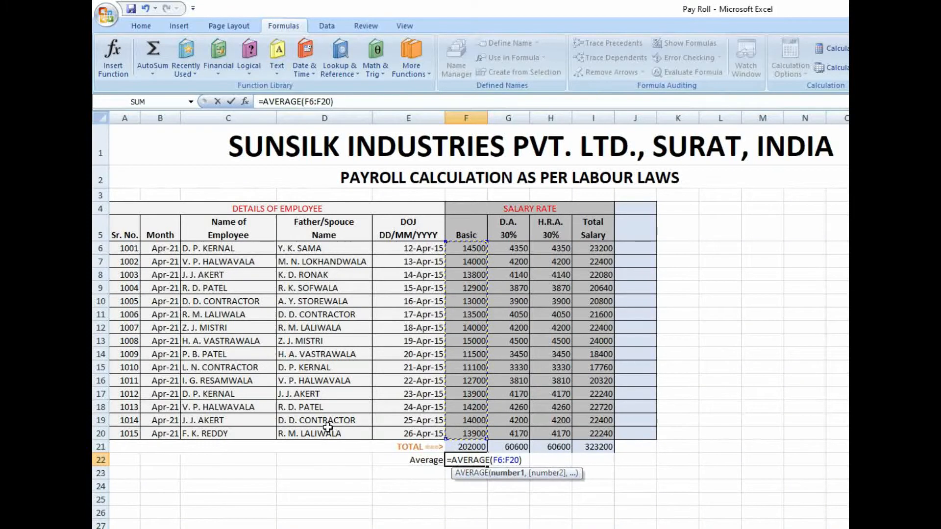
pyautogui.press('Return')
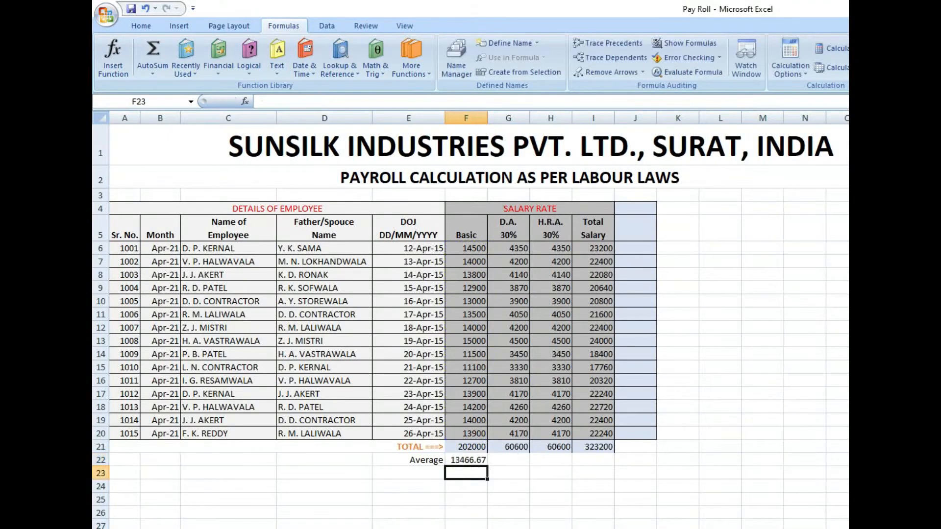
# - Examine the average formula in F22 against the individual Basic salaries in column F
pyautogui.click(458, 463)
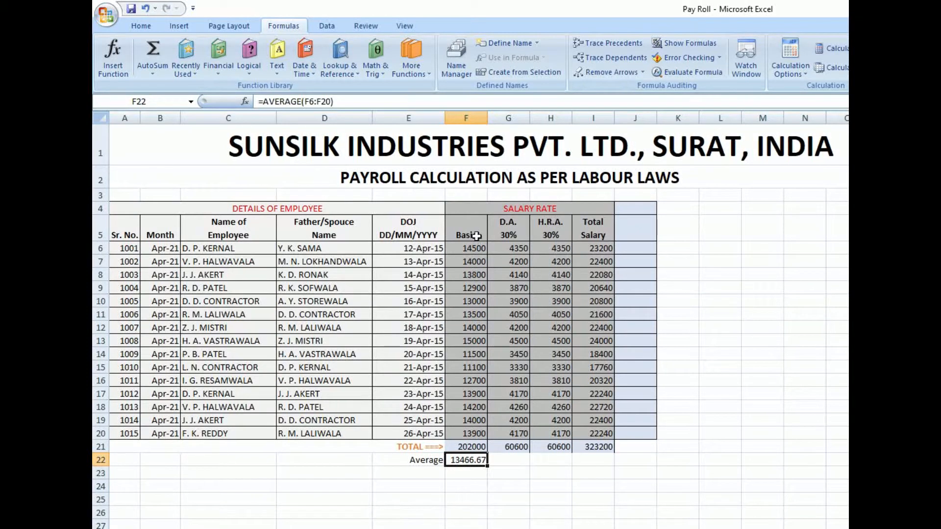
pyautogui.moveTo(474, 249); pyautogui.dragTo(480, 451)
pyautogui.click(484, 461)
pyautogui.click(476, 249)
pyautogui.click(475, 289)
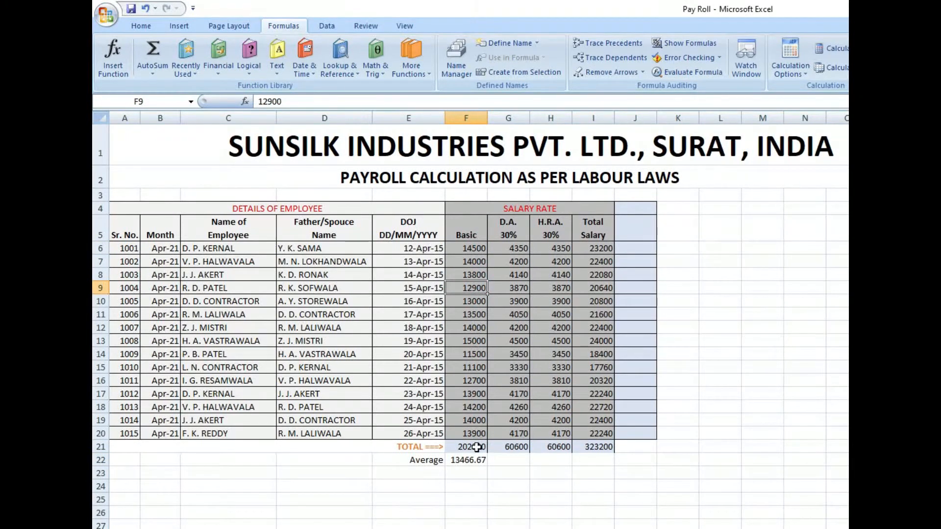
pyautogui.click(470, 461)
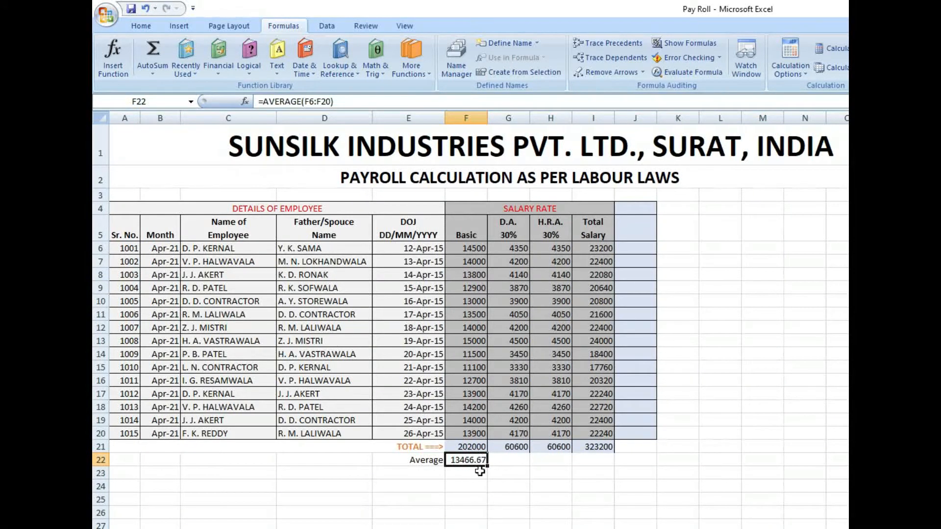
# - Compare the Basic total in F21 with the average in F22, checking the serial numbers in A6:A20
pyautogui.click(462, 446)
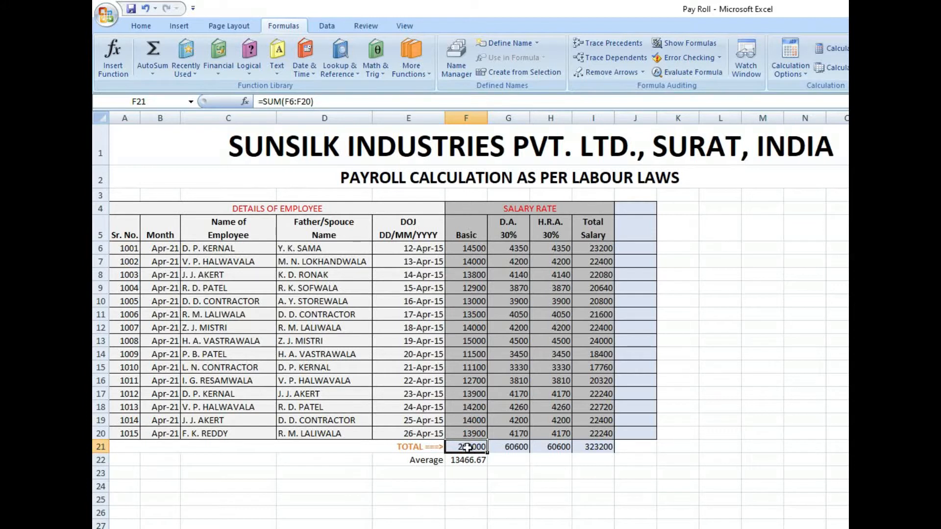
pyautogui.moveTo(131, 249); pyautogui.dragTo(126, 434)
pyautogui.click(466, 450)
pyautogui.click(456, 460)
pyautogui.click(458, 447)
pyautogui.click(454, 459)
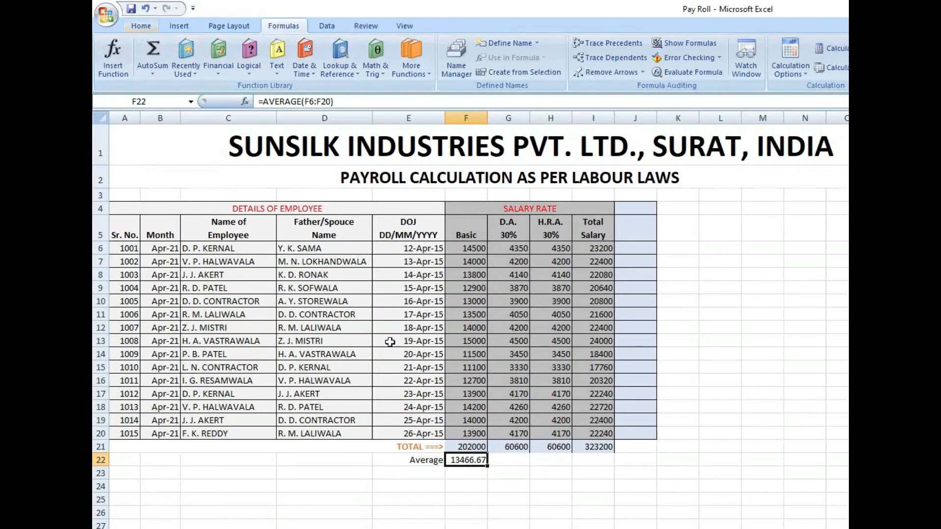
# - Calculate the average of the D.A. column in G22 with the AutoSum Average function, limiting the range to G6:G20
pyautogui.click(510, 462)
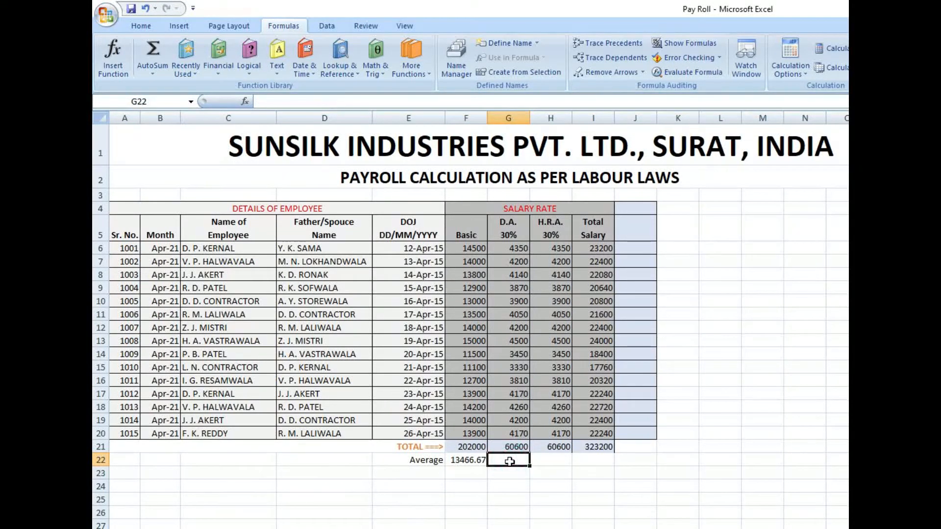
pyautogui.click(153, 72)
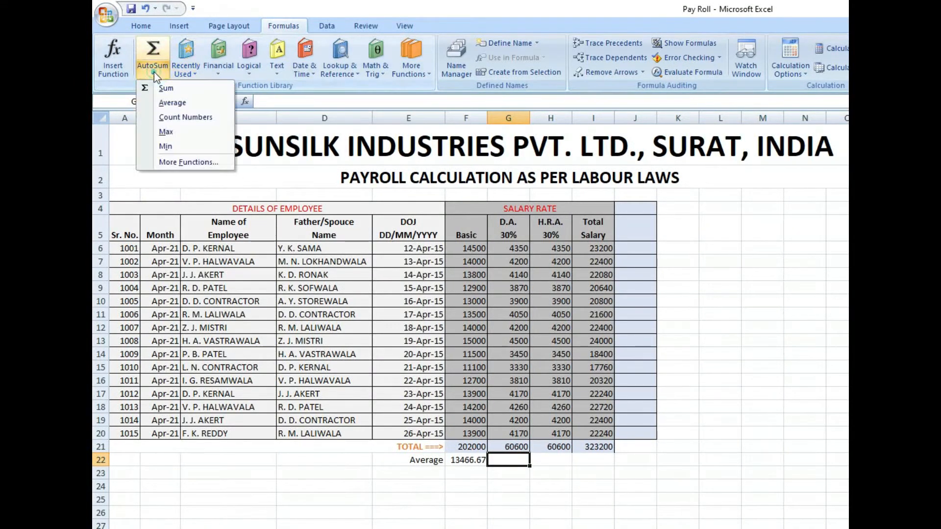
pyautogui.click(188, 105)
pyautogui.moveTo(517, 433); pyautogui.dragTo(510, 248)
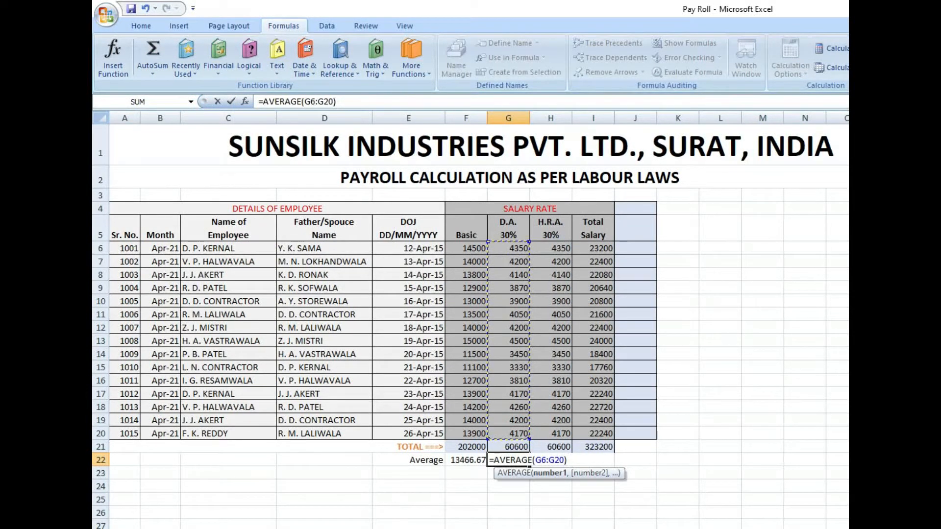
pyautogui.press('Return')
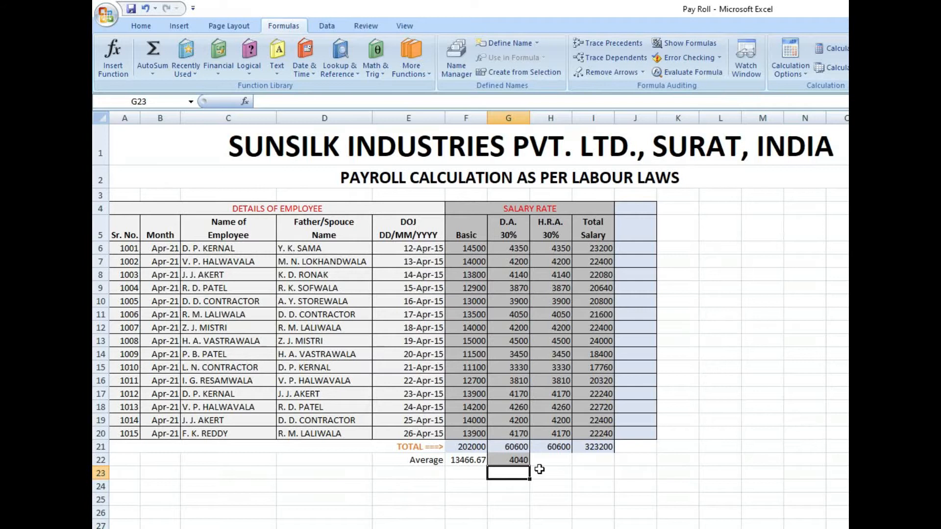
pyautogui.press('Up')
pyautogui.moveTo(510, 250); pyautogui.dragTo(521, 464)
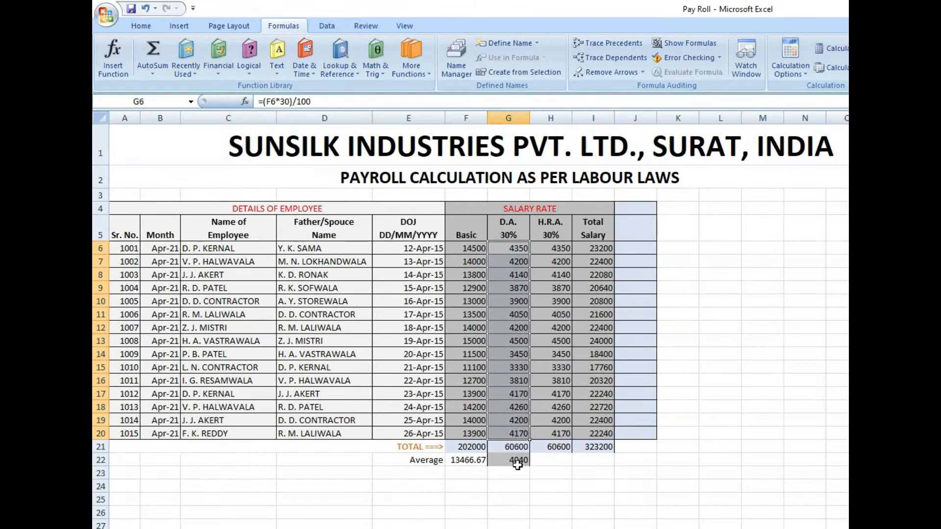
# - Calculate the average of the H.R.A. column in H22 with the AutoSum Average function, using the range H6:H20
pyautogui.click(541, 465)
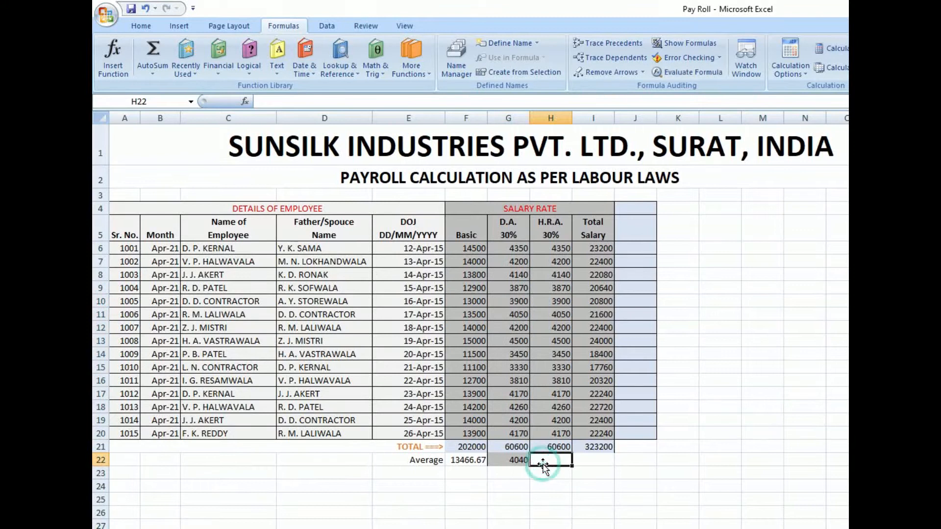
pyautogui.click(154, 72)
pyautogui.click(186, 102)
pyautogui.moveTo(558, 435)
pyautogui.mouseDown()
pyautogui.moveTo(559, 230)
pyautogui.moveTo(568, 432)
pyautogui.mouseUp()
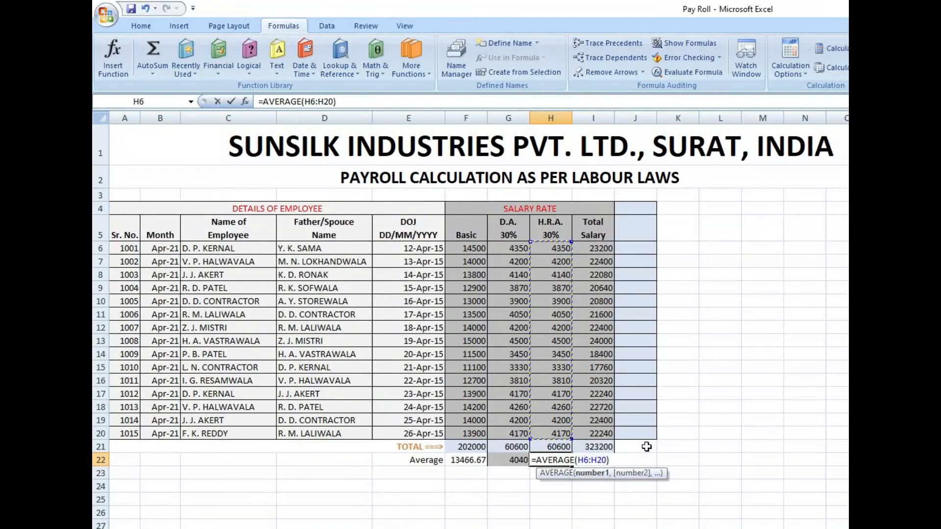
pyautogui.press('Return')
# - Calculate the average of the Total Salary column in I22 with the AutoSum Average function, using the range I6:I20
pyautogui.click(596, 456)
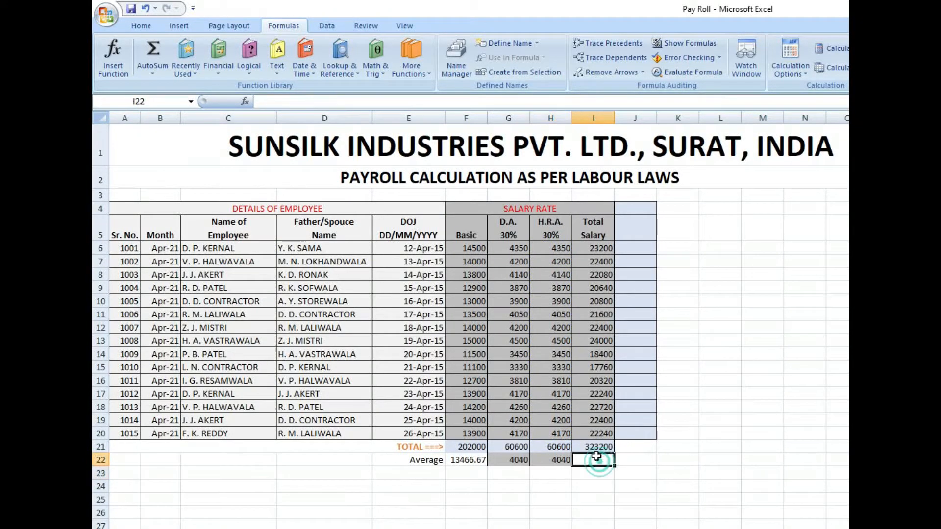
pyautogui.click(153, 73)
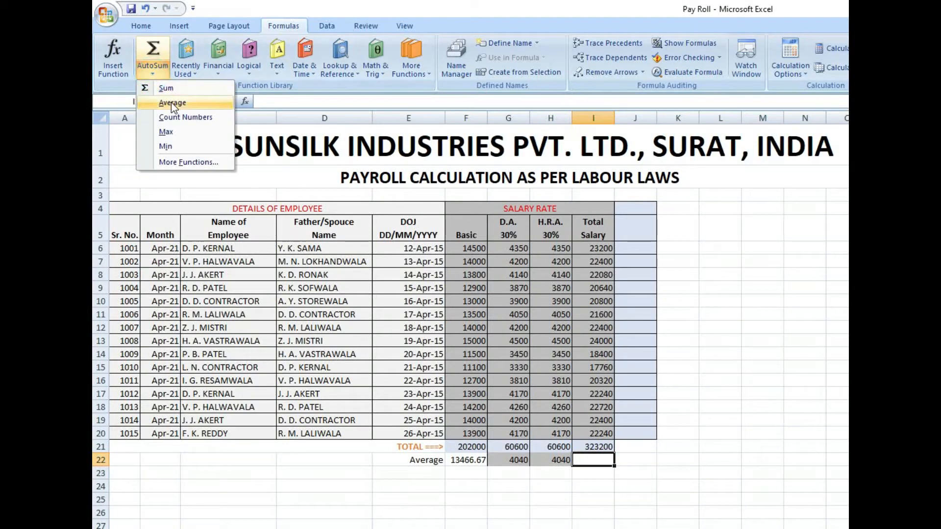
pyautogui.click(172, 104)
pyautogui.moveTo(603, 432); pyautogui.dragTo(602, 248)
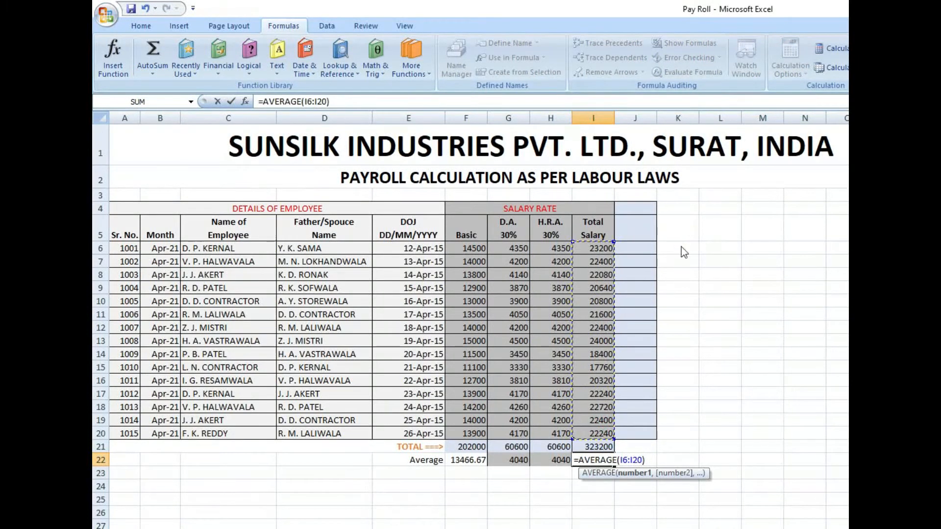
pyautogui.press('Return')
# - Fill the salary averages in row 22, from F22 to I22, with a medium blue
pyautogui.moveTo(459, 467); pyautogui.dragTo(601, 464)
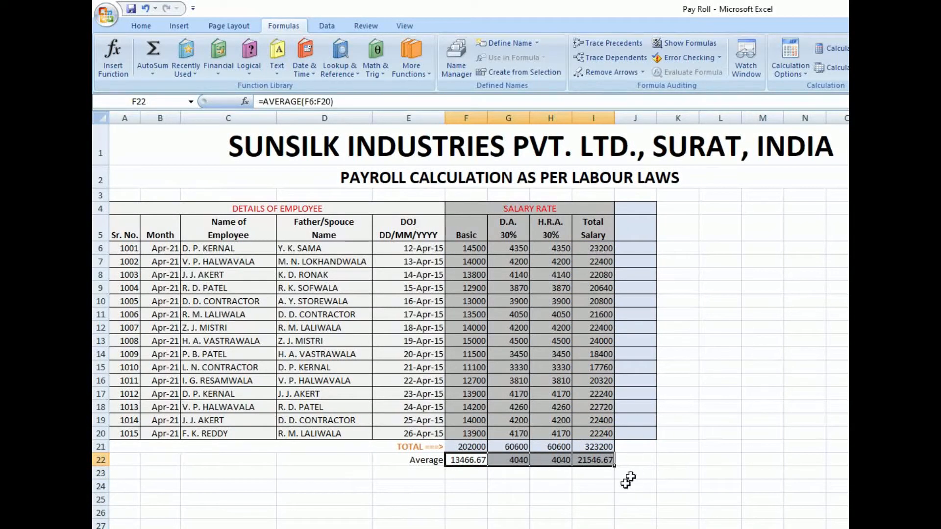
pyautogui.click(603, 475)
pyautogui.click(597, 462)
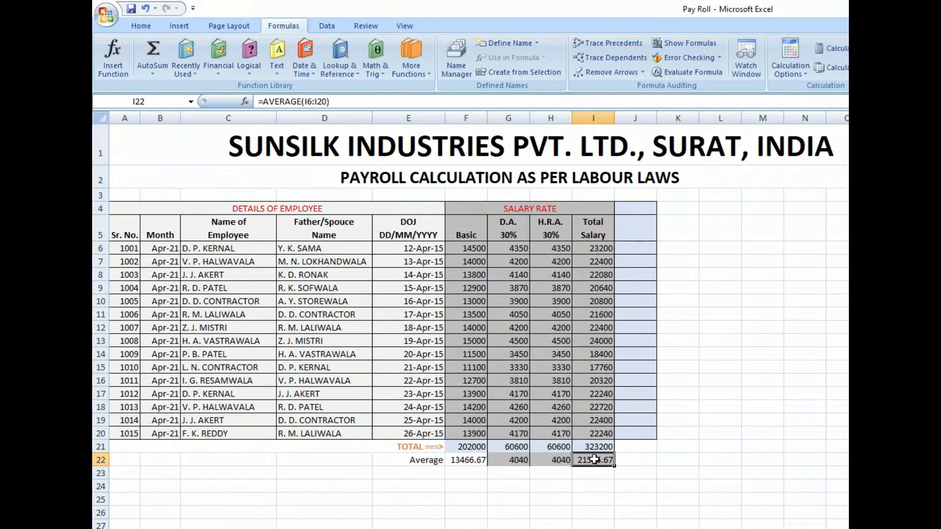
pyautogui.moveTo(467, 460); pyautogui.dragTo(599, 461)
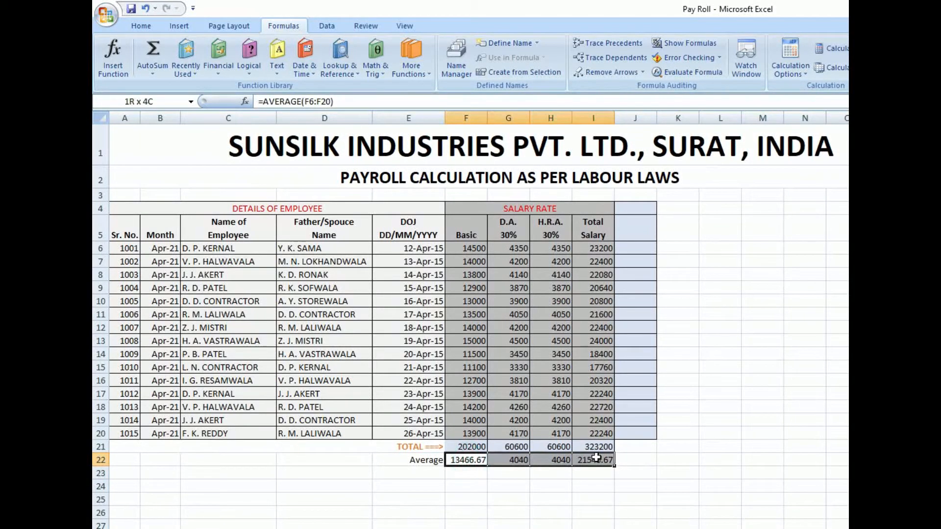
pyautogui.click(149, 75)
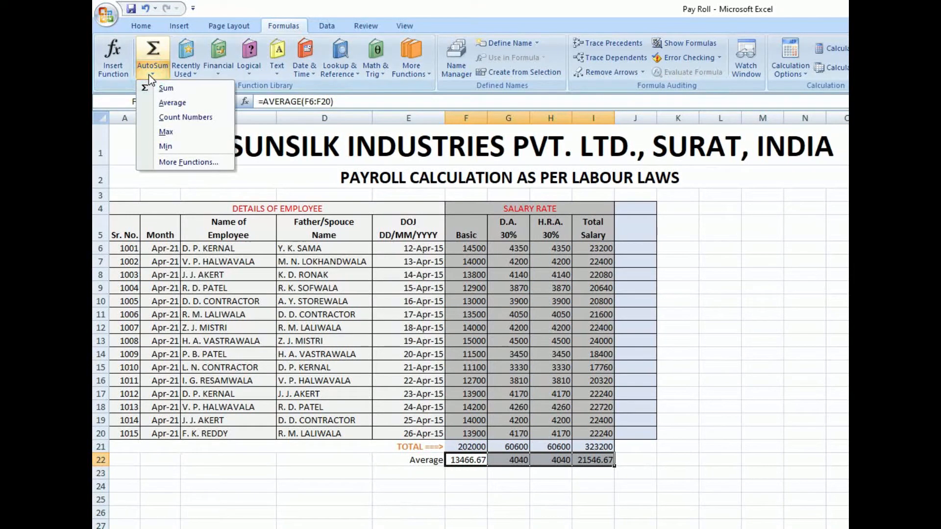
pyautogui.click(140, 24)
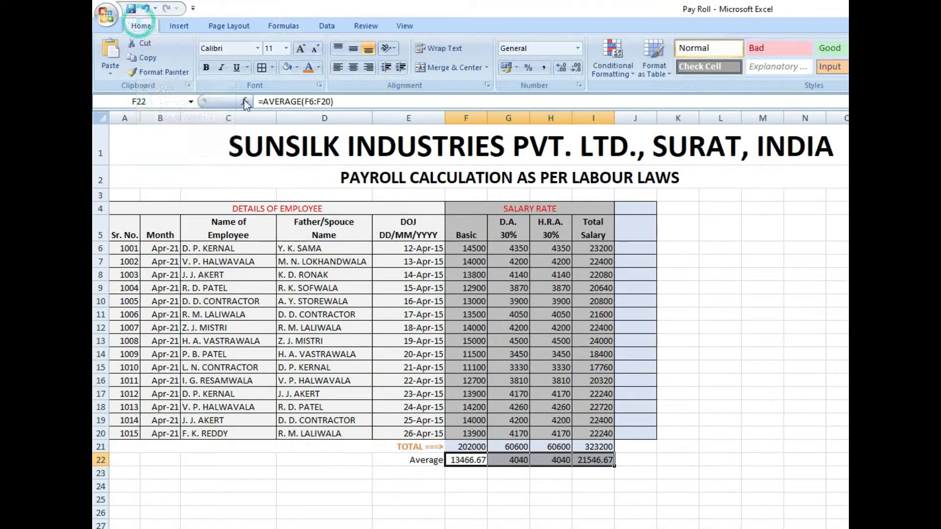
pyautogui.click(297, 68)
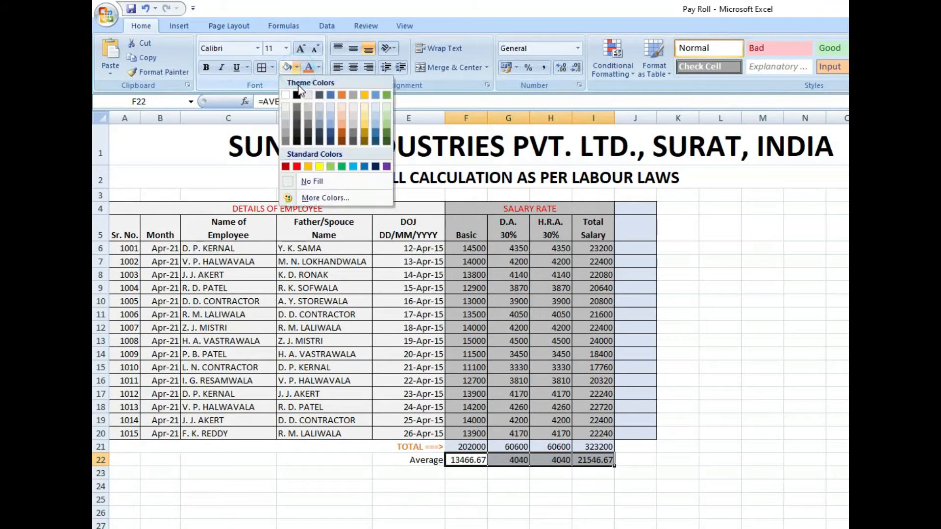
pyautogui.click(327, 121)
pyautogui.click(468, 513)
# - Enter the label Count Numbers in E23 below the Average label and align it right
pyautogui.click(417, 473)
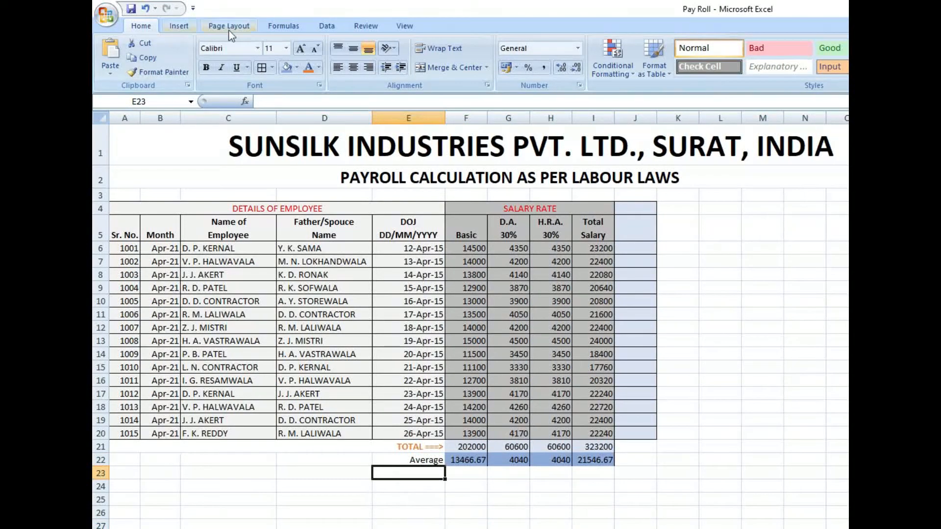
pyautogui.click(288, 28)
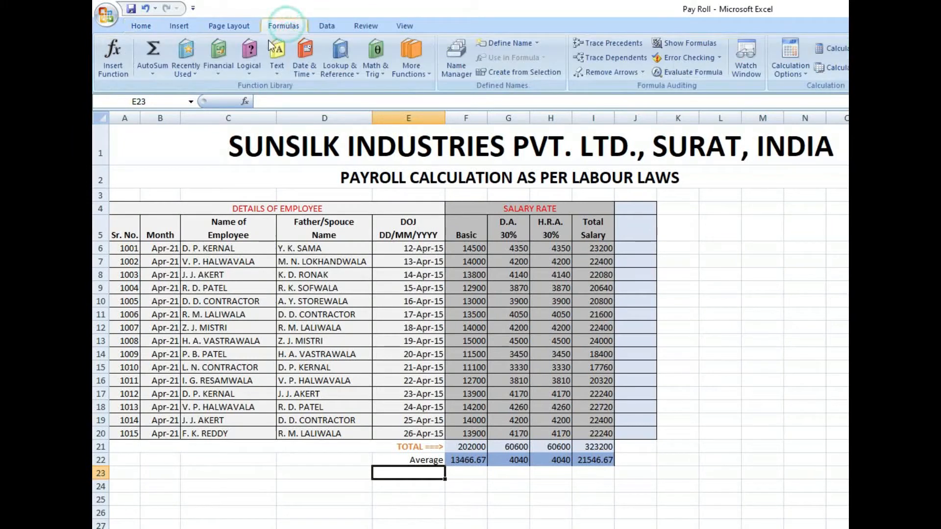
pyautogui.click(154, 74)
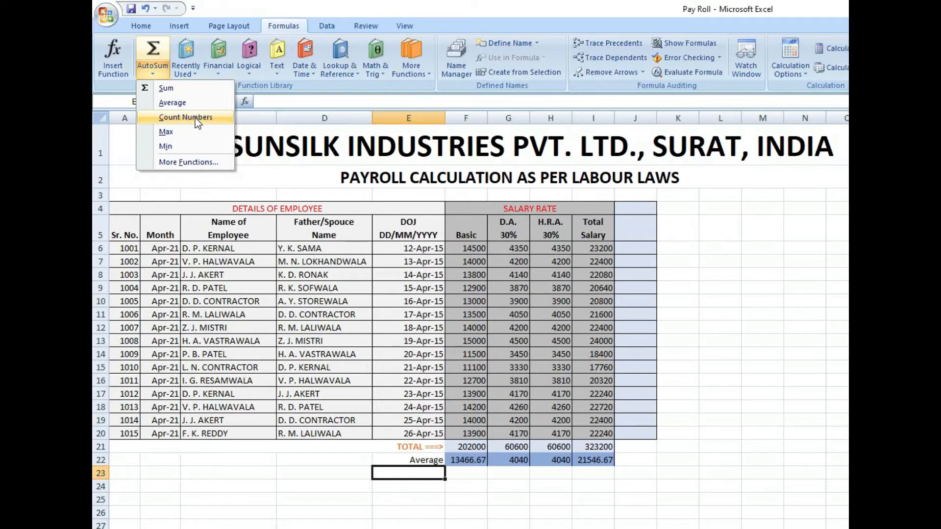
pyautogui.click(402, 476)
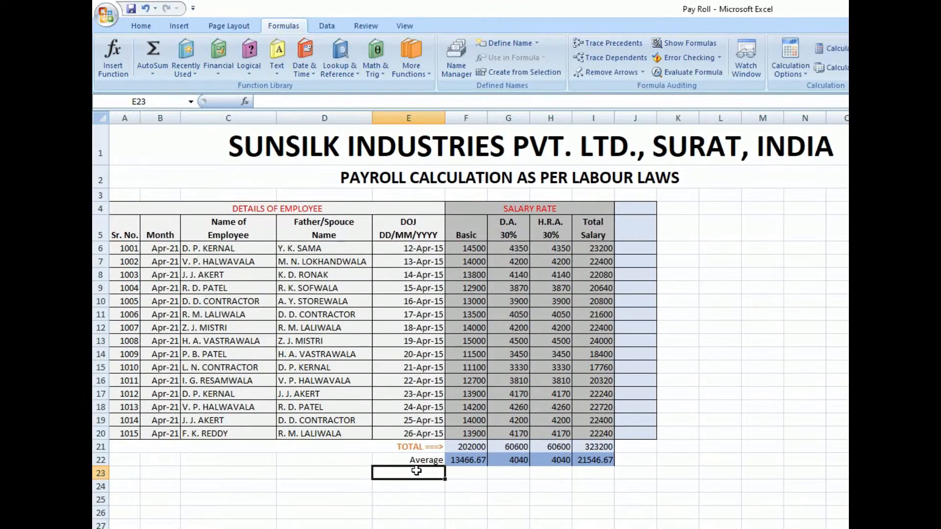
pyautogui.write('Count Numbers')
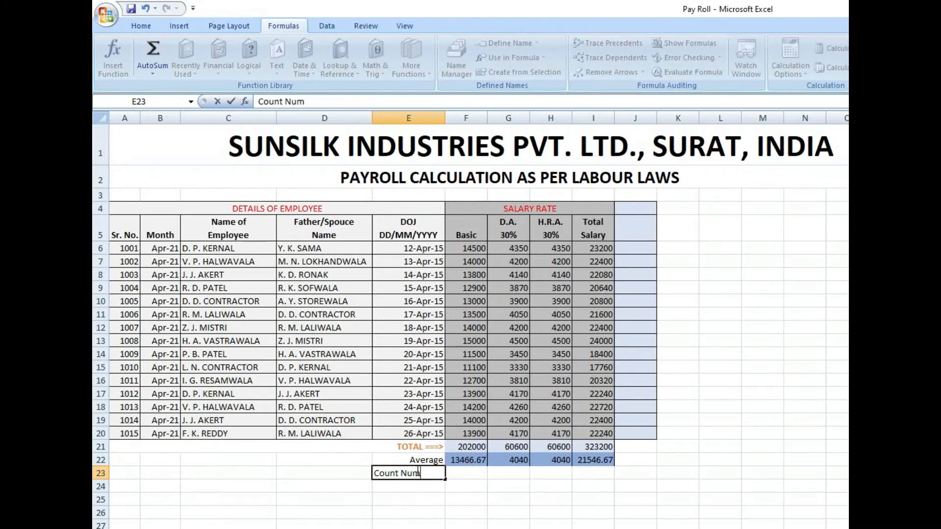
pyautogui.press('Return')
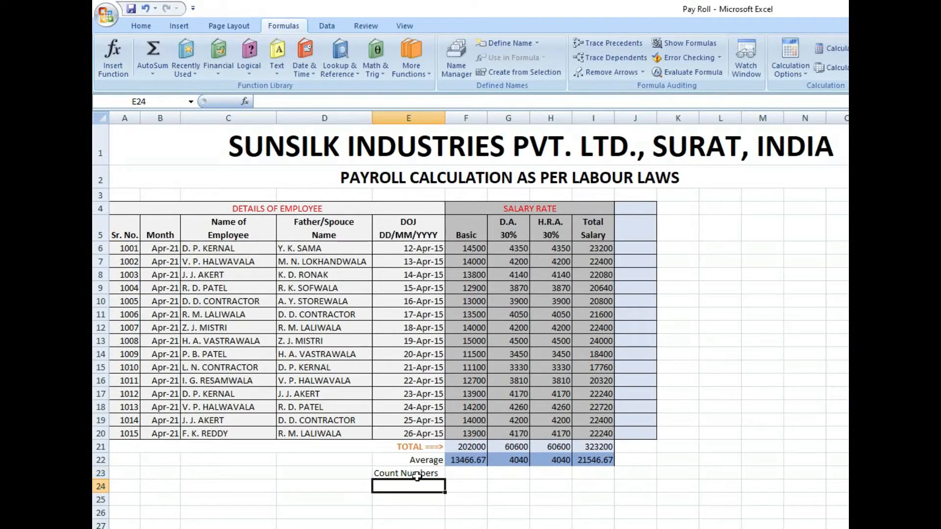
pyautogui.click(416, 476)
pyautogui.click(142, 26)
pyautogui.click(370, 68)
# - Count the Basic salary entries in F23 with the AutoSum Count Numbers function, limiting the range to F6:F20
pyautogui.click(473, 475)
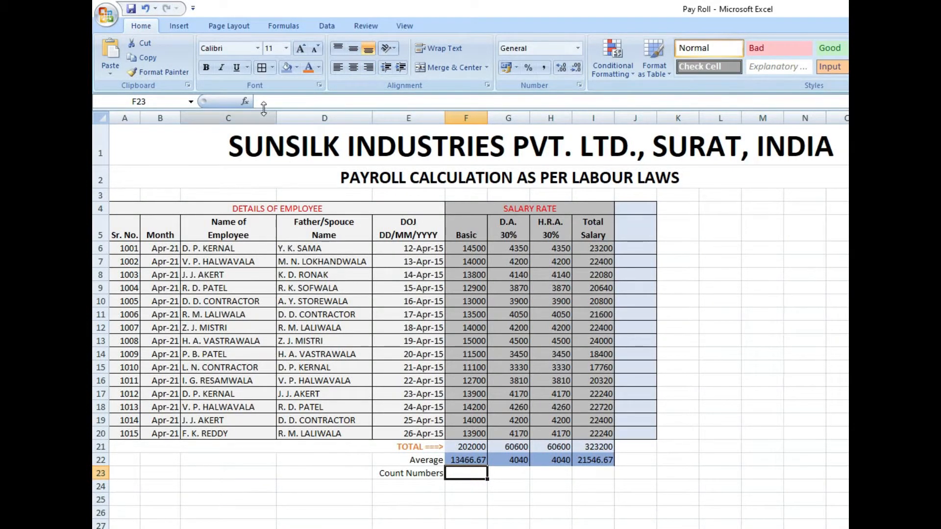
pyautogui.click(291, 25)
pyautogui.click(154, 75)
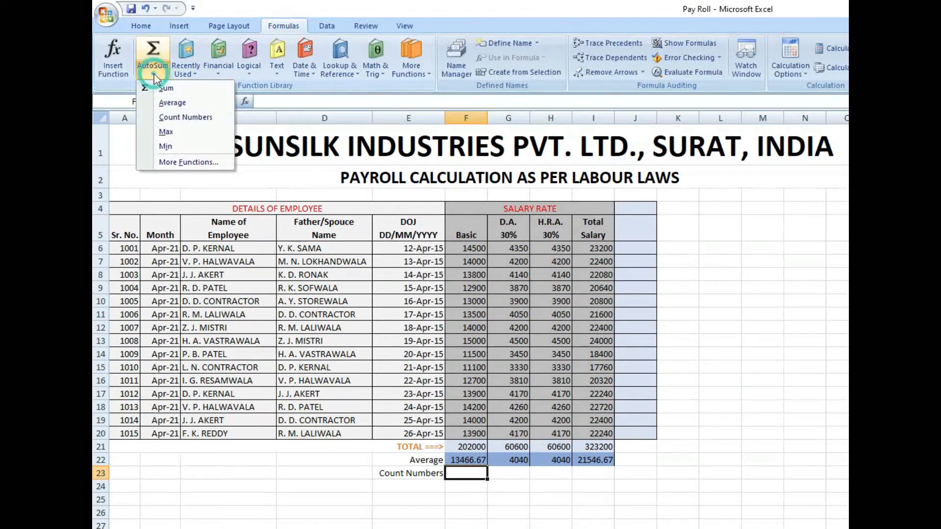
pyautogui.click(186, 116)
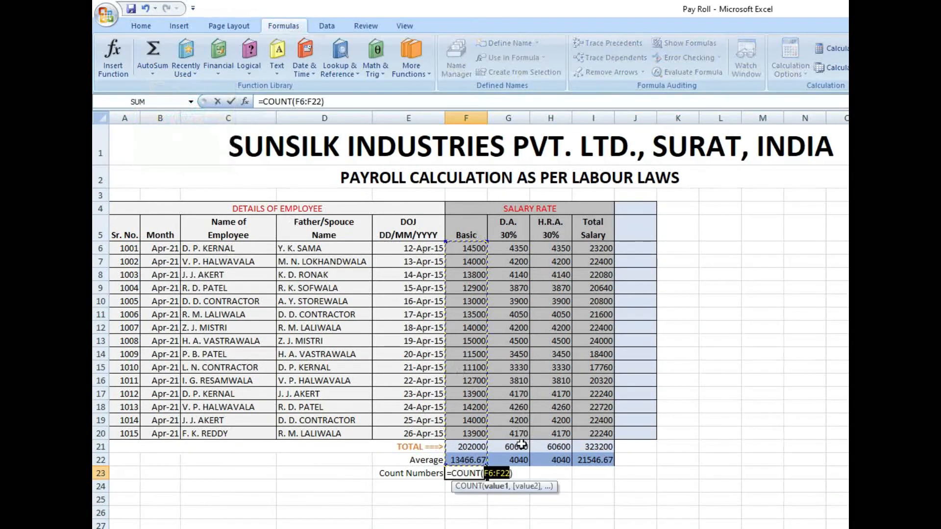
pyautogui.moveTo(462, 434); pyautogui.dragTo(471, 251)
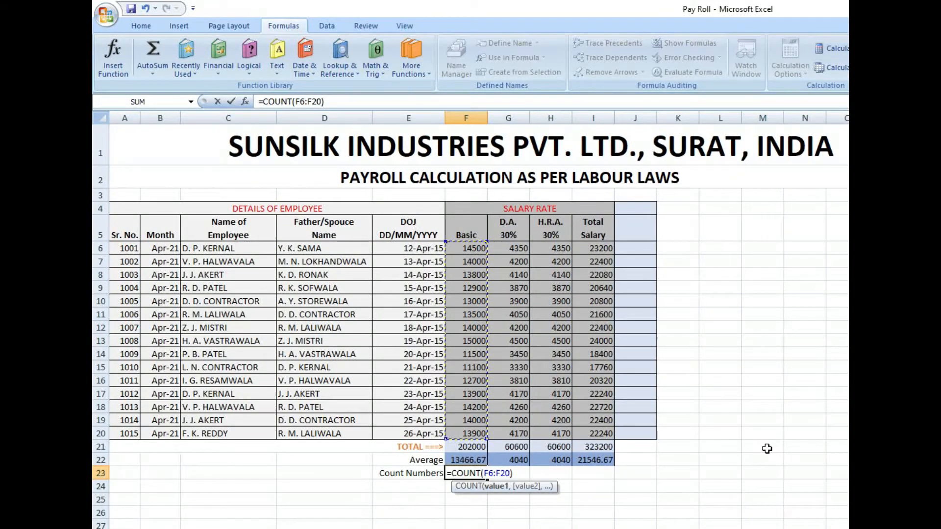
pyautogui.press('Return')
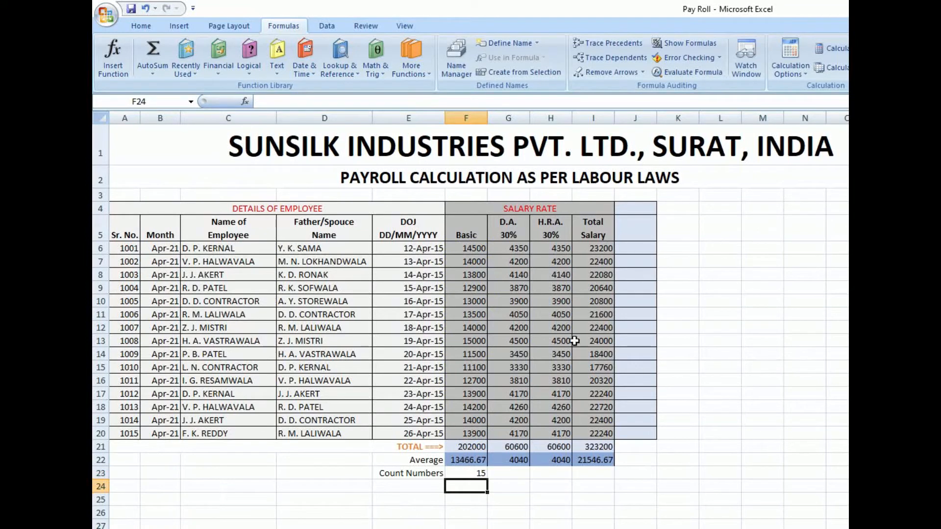
pyautogui.moveTo(480, 249); pyautogui.dragTo(472, 432)
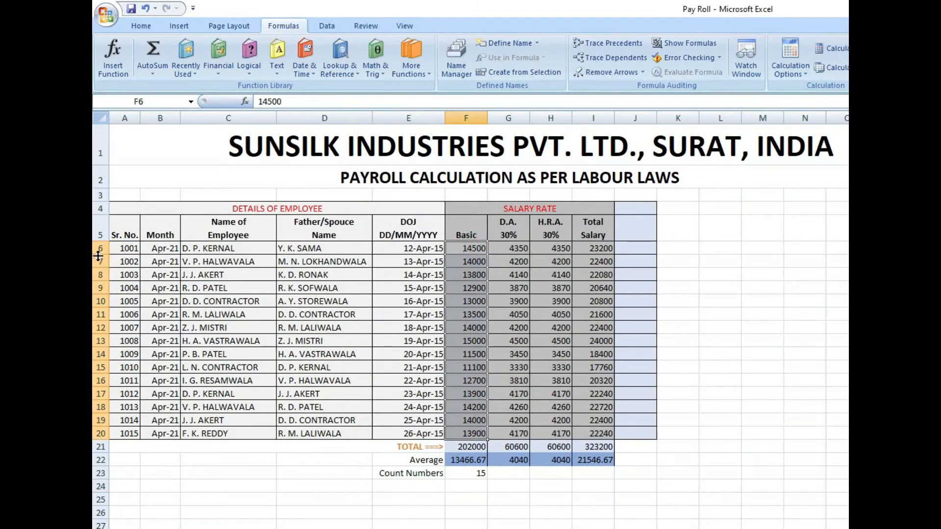
pyautogui.moveTo(118, 249); pyautogui.dragTo(133, 433)
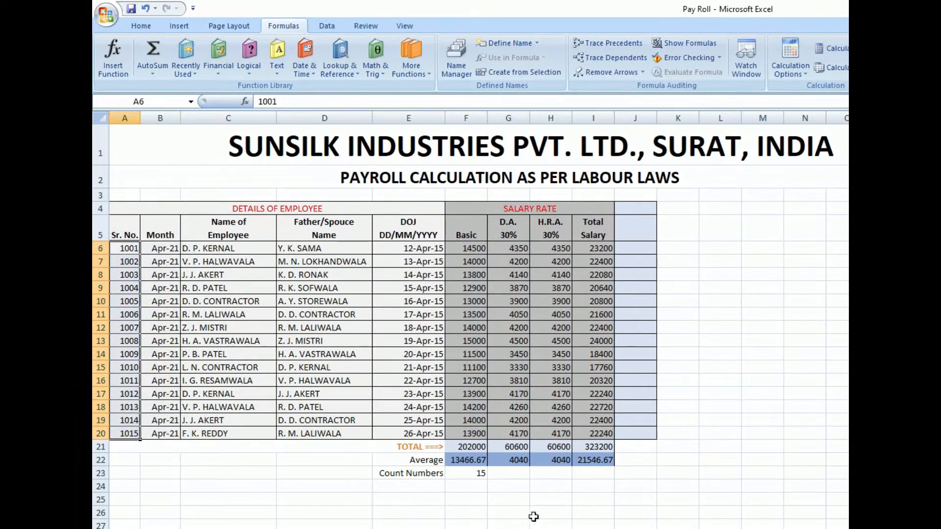
# - Count the D.A. entries in G23 with the AutoSum Count Numbers function, limiting the range to G6:G20
pyautogui.click(514, 472)
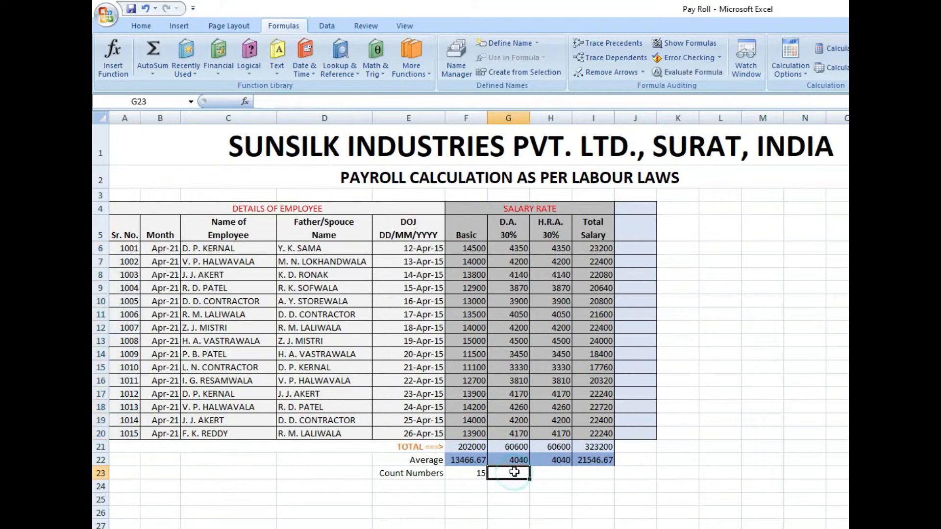
pyautogui.click(153, 74)
pyautogui.click(185, 117)
pyautogui.moveTo(519, 433); pyautogui.dragTo(509, 249)
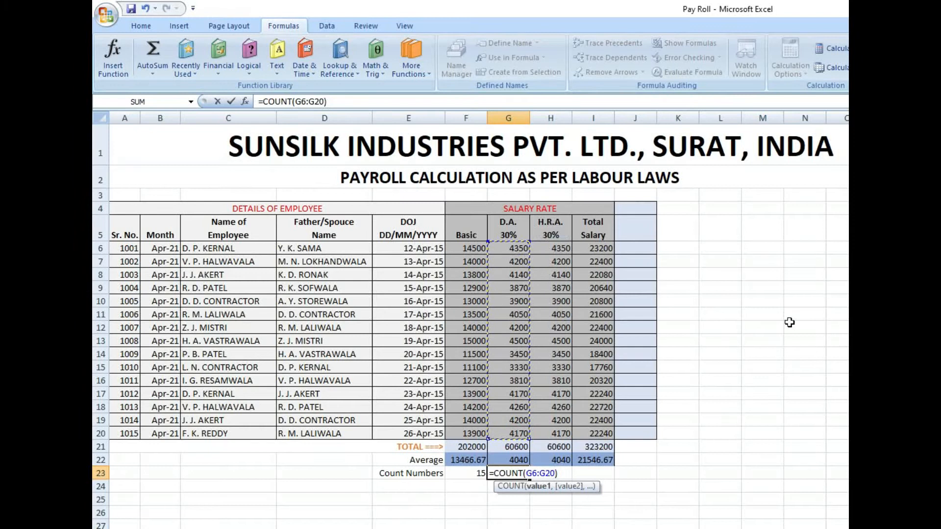
pyautogui.press('Return')
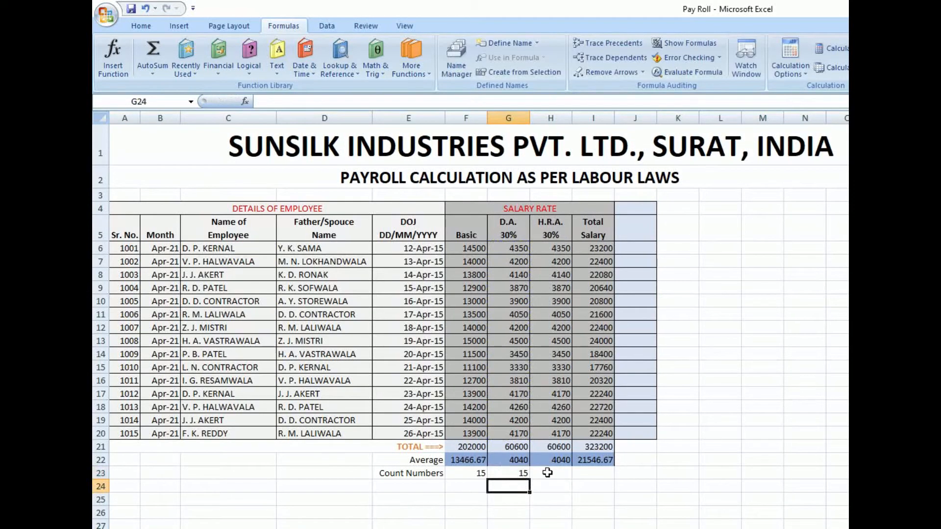
# - Try to count the H.R.A. entries in H23 with the AutoSum Count Numbers function over the suggested range H6:H22
pyautogui.click(552, 475)
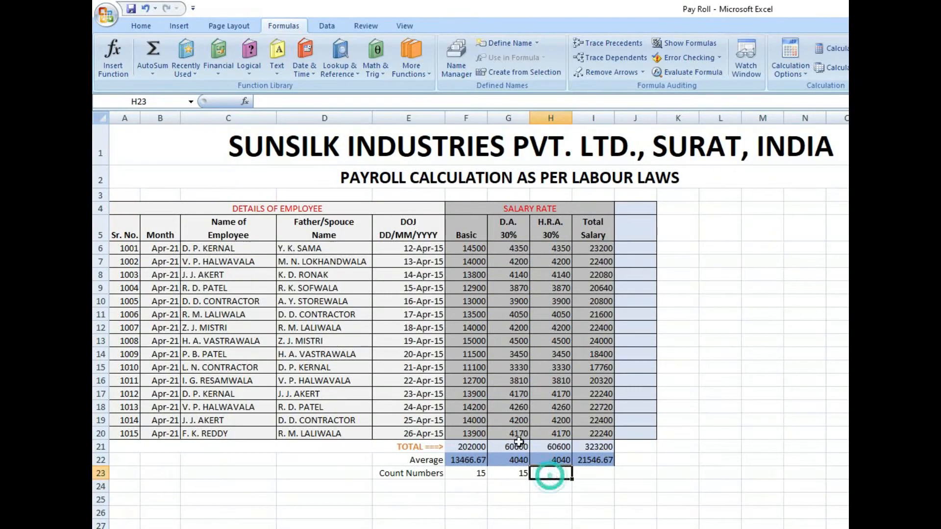
pyautogui.click(152, 73)
pyautogui.click(186, 117)
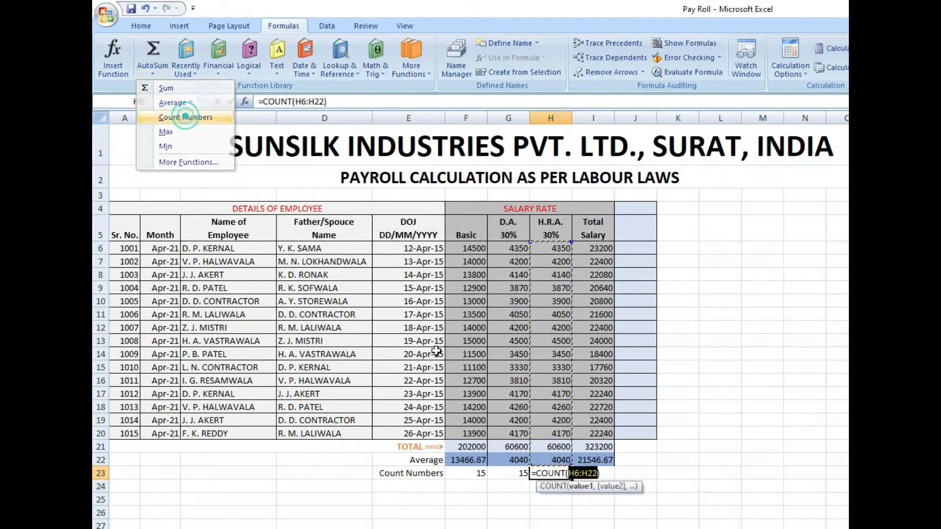
pyautogui.press('Return')
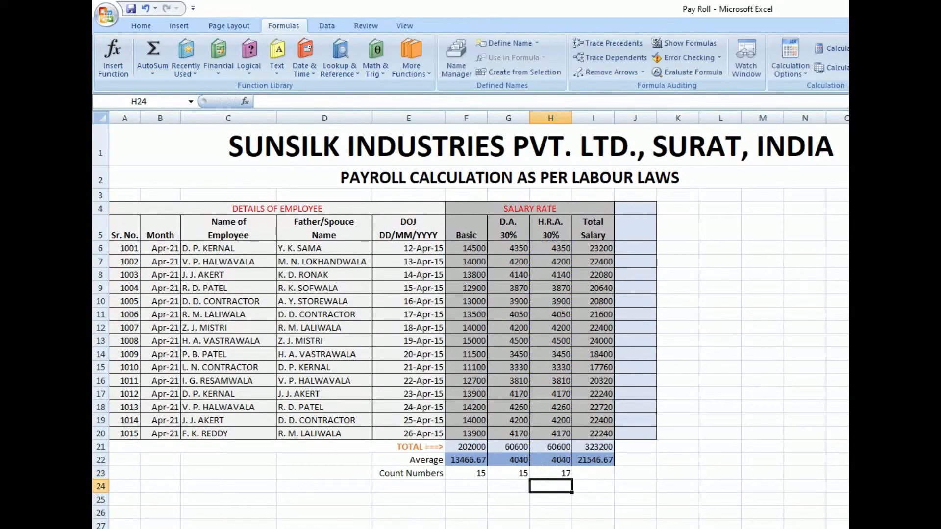
# - Count the H.R.A. entries in H23 with the AutoSum Count Numbers function, limiting the range to H6:H20
pyautogui.click(553, 447)
pyautogui.click(564, 472)
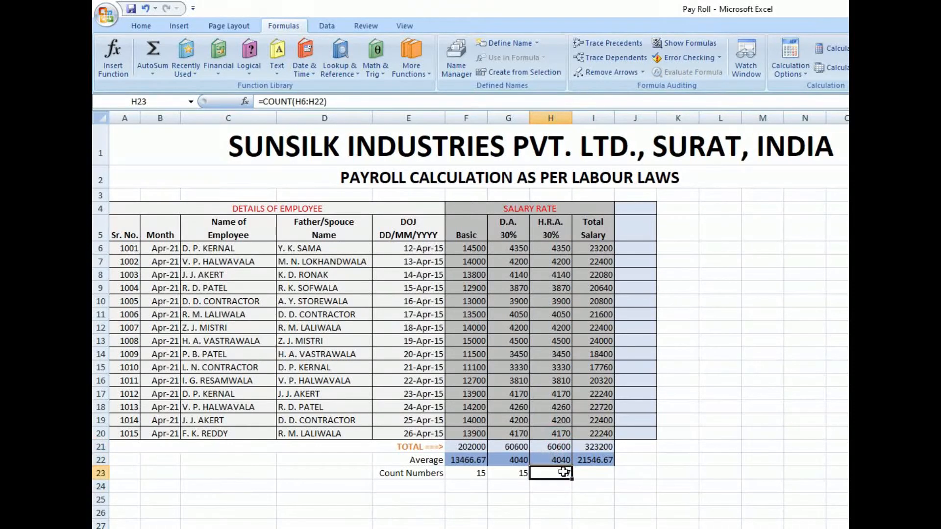
pyautogui.click(153, 74)
pyautogui.click(186, 117)
pyautogui.moveTo(558, 433); pyautogui.dragTo(568, 252)
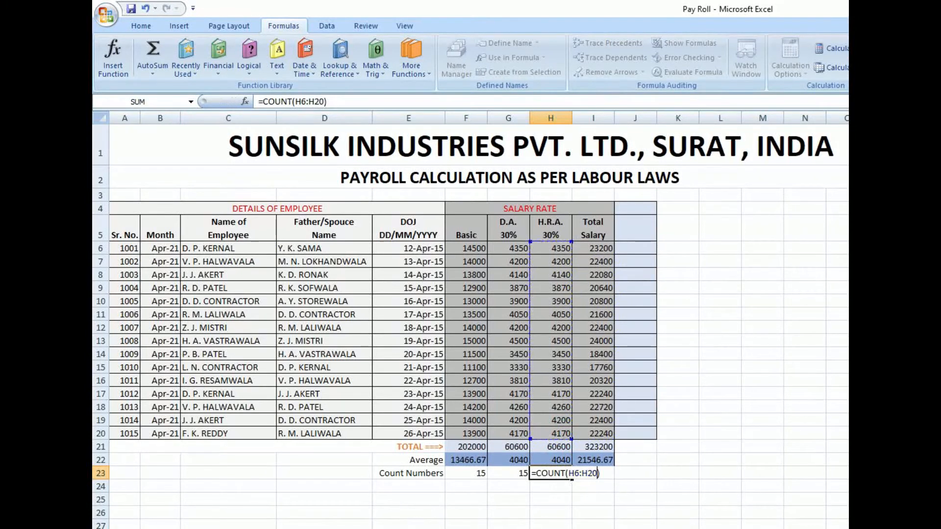
pyautogui.press('Return')
# - Count the Total Salary entries in I23 with the AutoSum Count Numbers function, limiting the range to I6:I20
pyautogui.click(587, 472)
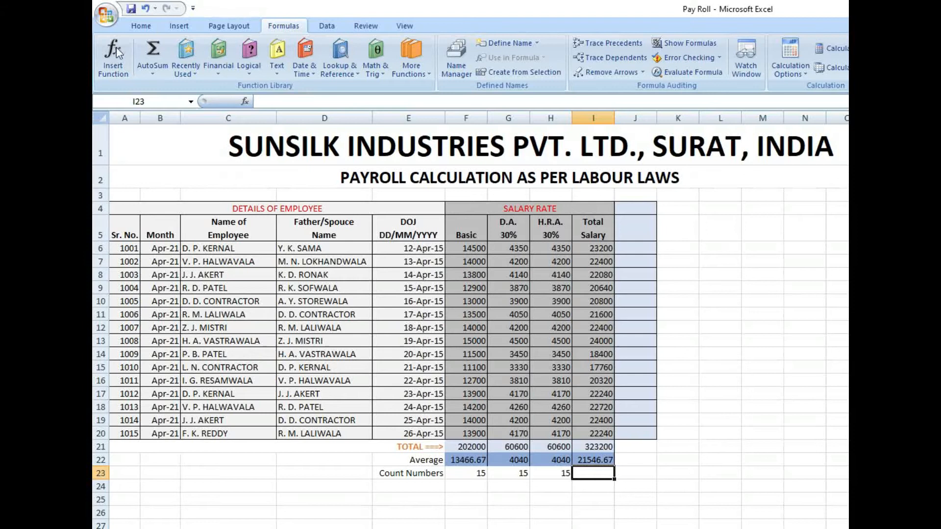
pyautogui.click(154, 72)
pyautogui.click(173, 117)
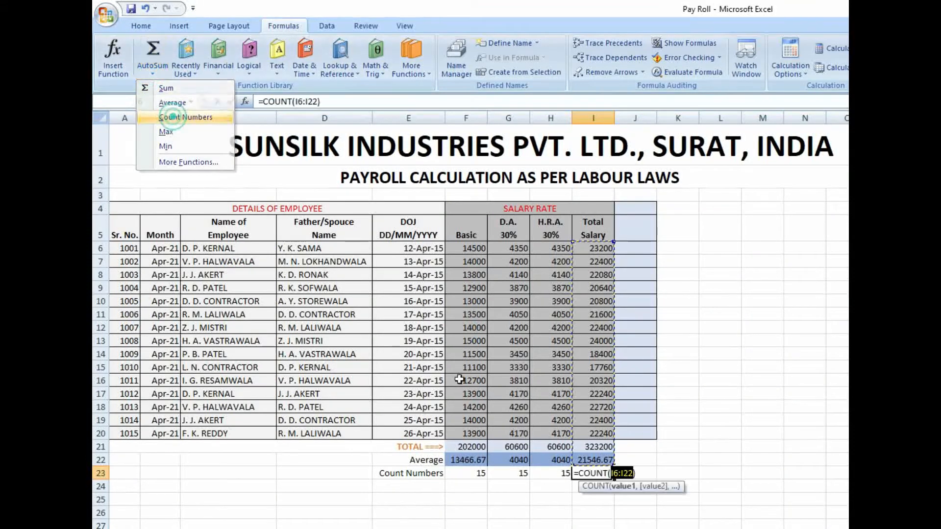
pyautogui.moveTo(592, 433); pyautogui.dragTo(592, 250)
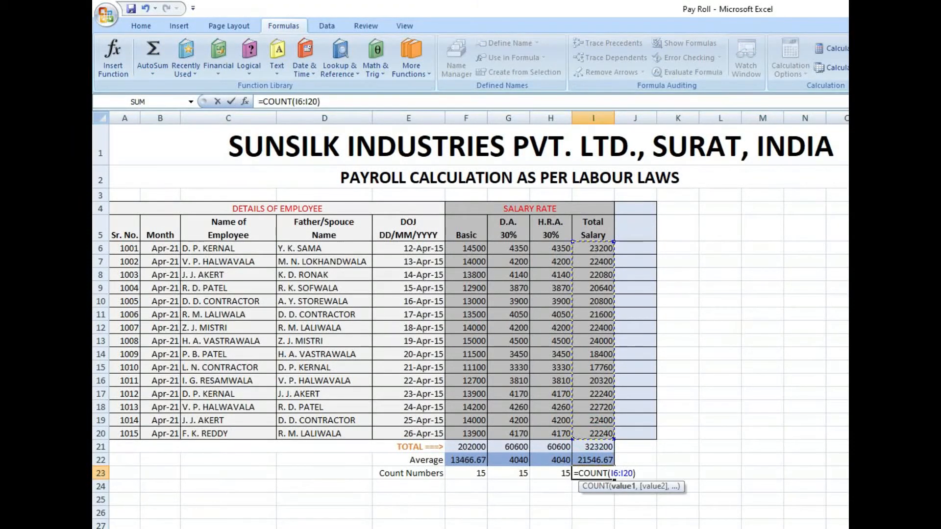
pyautogui.press('Return')
# - Enter the labels Max (Maximum) in E24 and Min (Minimum) in E25 below the Count Numbers label
pyautogui.click(408, 487)
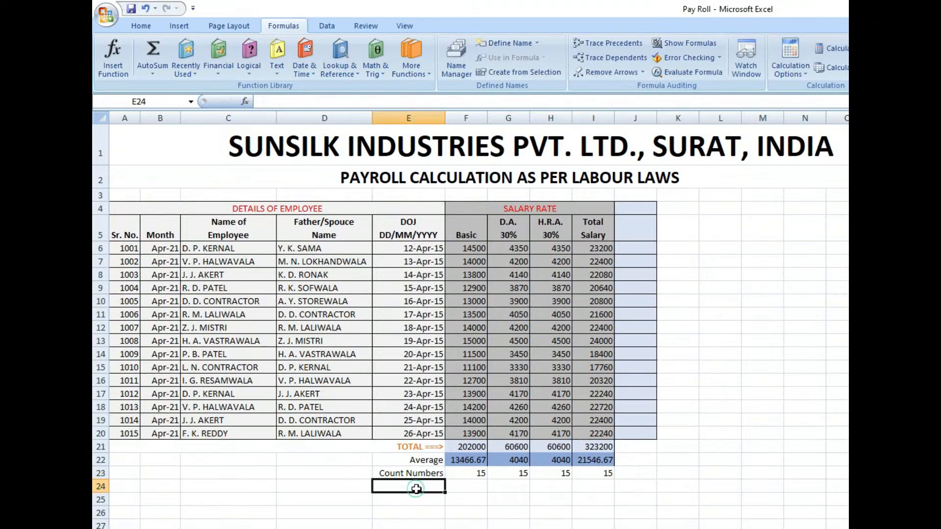
pyautogui.click(152, 75)
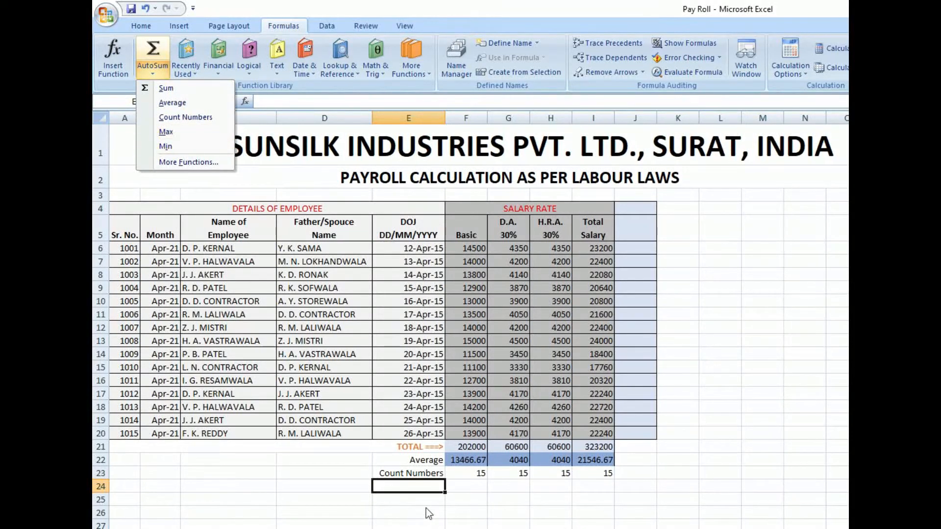
pyautogui.click(423, 489)
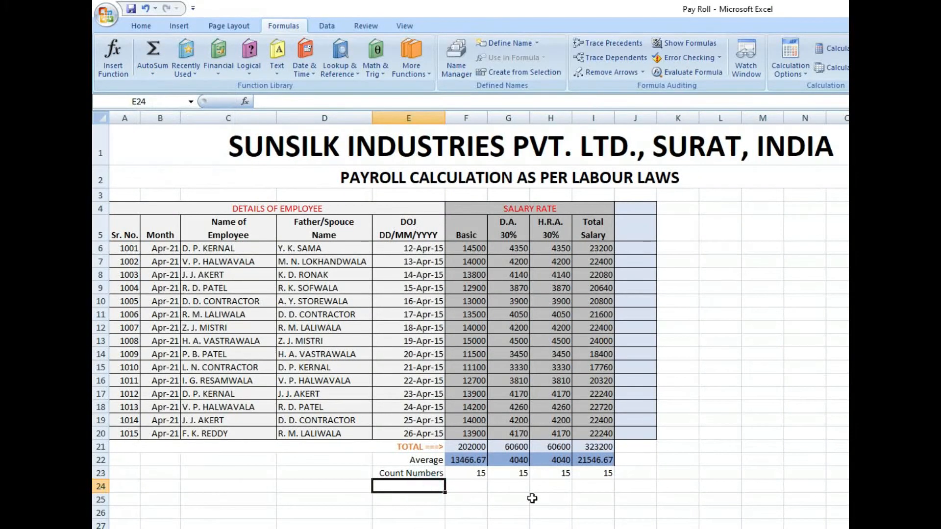
pyautogui.write('Max')
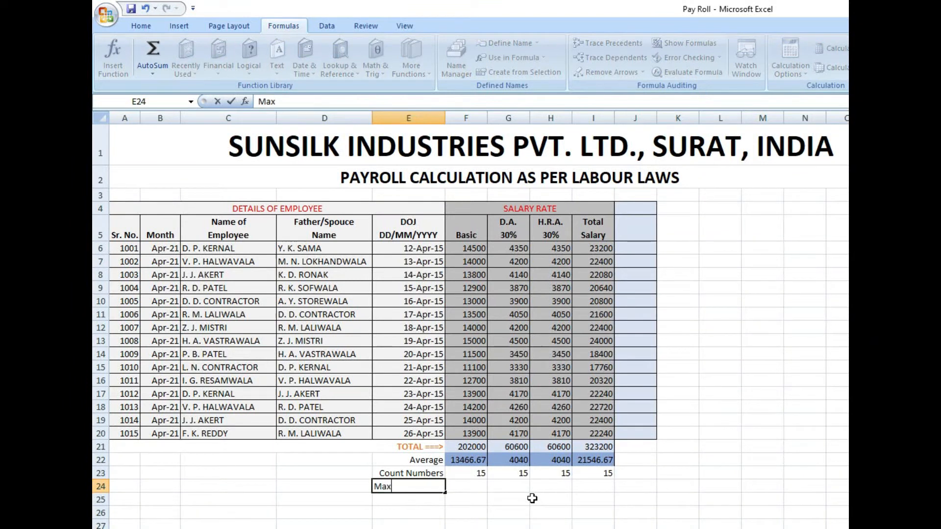
pyautogui.write(' (Maximum)')
pyautogui.press('Return')
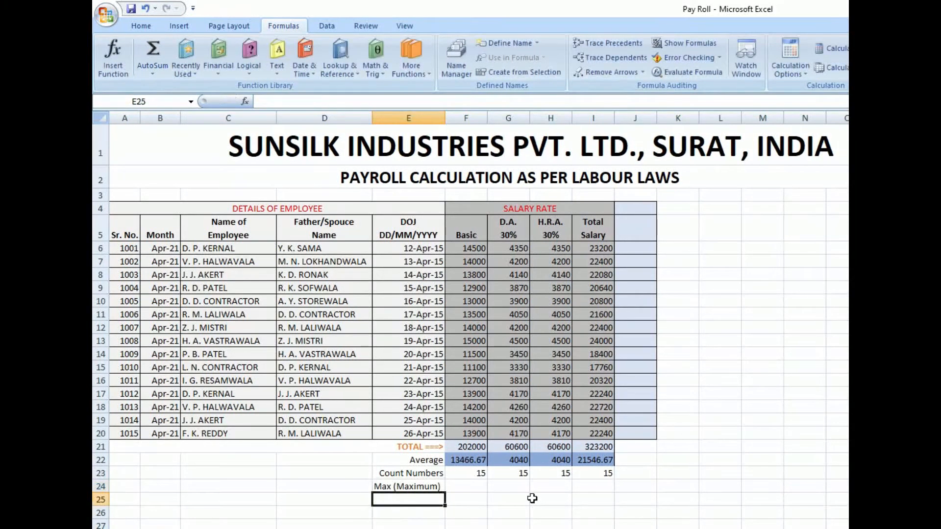
pyautogui.write('Min')
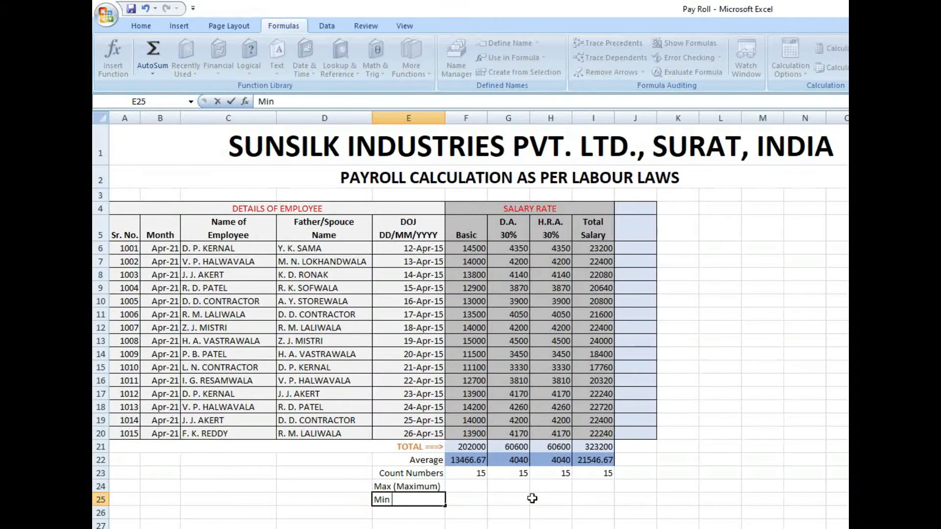
pyautogui.write(' (Minimum)')
pyautogui.press('Return')
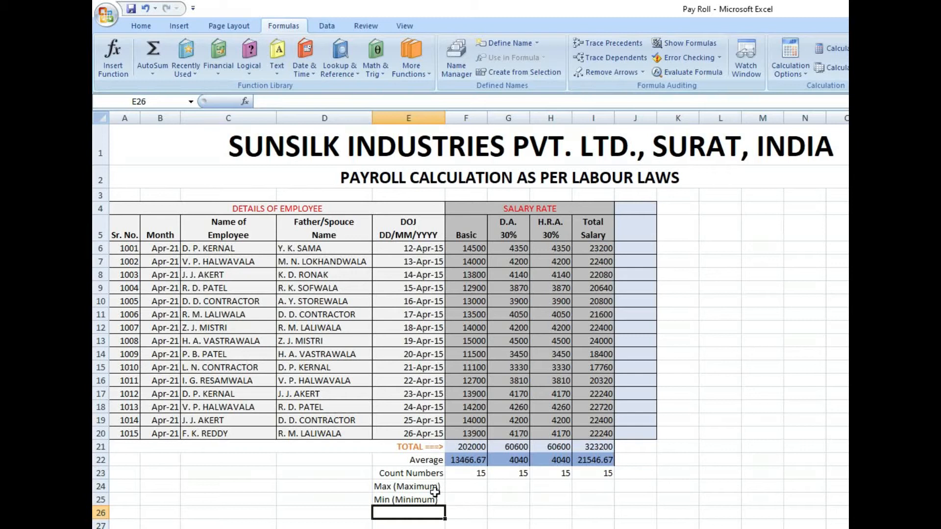
# - Align the Max (Maximum) and Min (Minimum) labels in E24:E25 to the right
pyautogui.moveTo(437, 489); pyautogui.dragTo(434, 500)
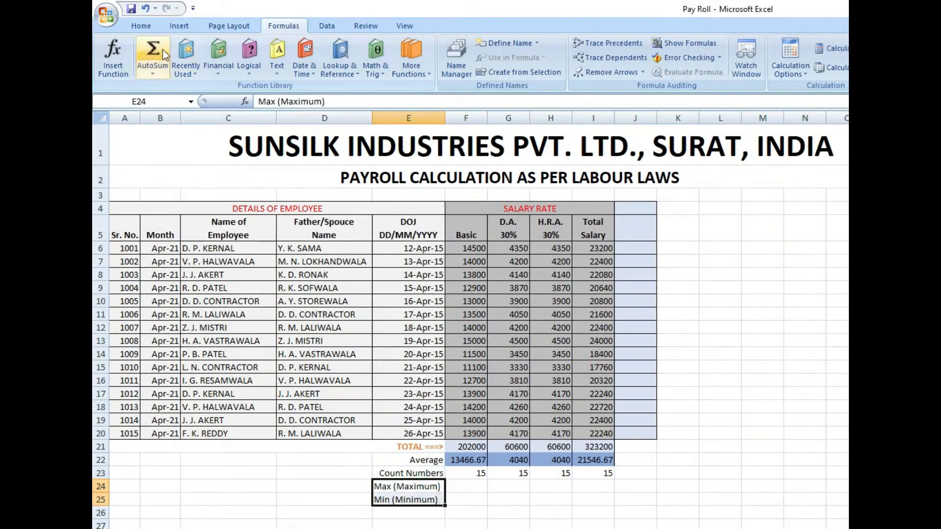
pyautogui.click(138, 26)
pyautogui.click(367, 69)
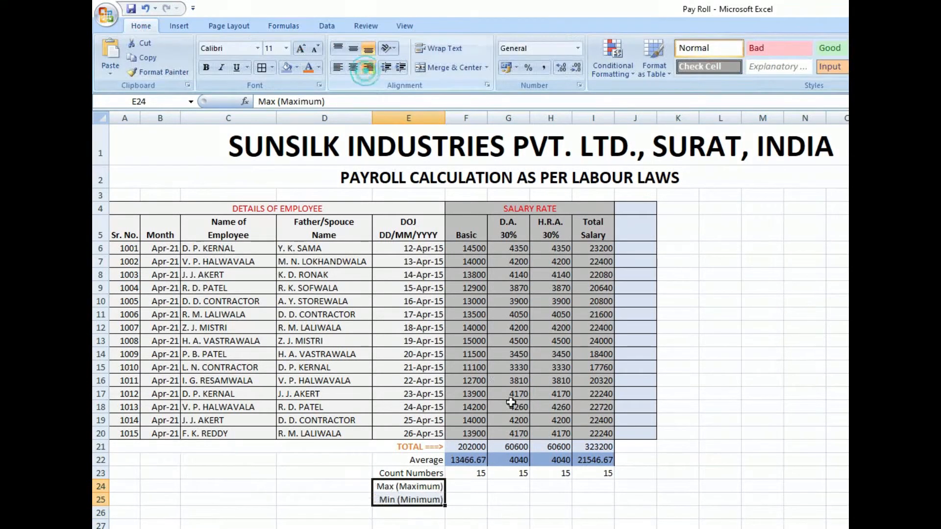
# - Highlight the Basic salaries in F6:F20 to examine the range the maximum is taken from
pyautogui.click(483, 485)
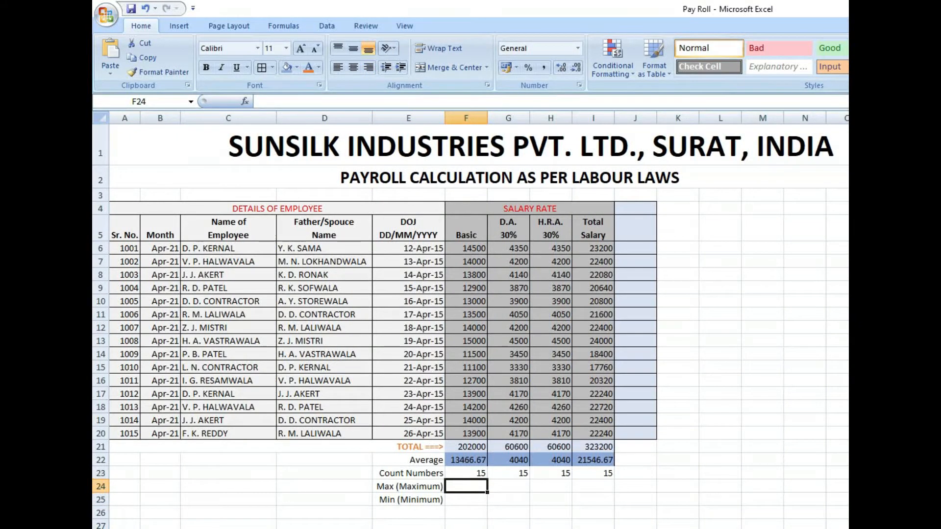
pyautogui.hotkey('alt', 'Tab')
pyautogui.hotkey('alt', 'Tab')
pyautogui.click(467, 486)
pyautogui.moveTo(475, 252); pyautogui.dragTo(477, 435)
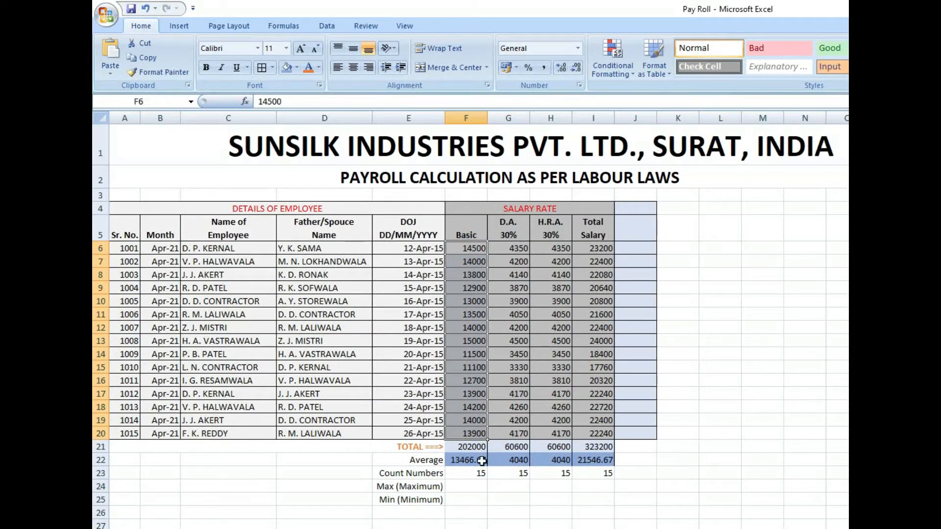
# - Find the highest Basic salary in F24 with the AutoSum Max function over F6:F20, and check it against the column
pyautogui.click(476, 488)
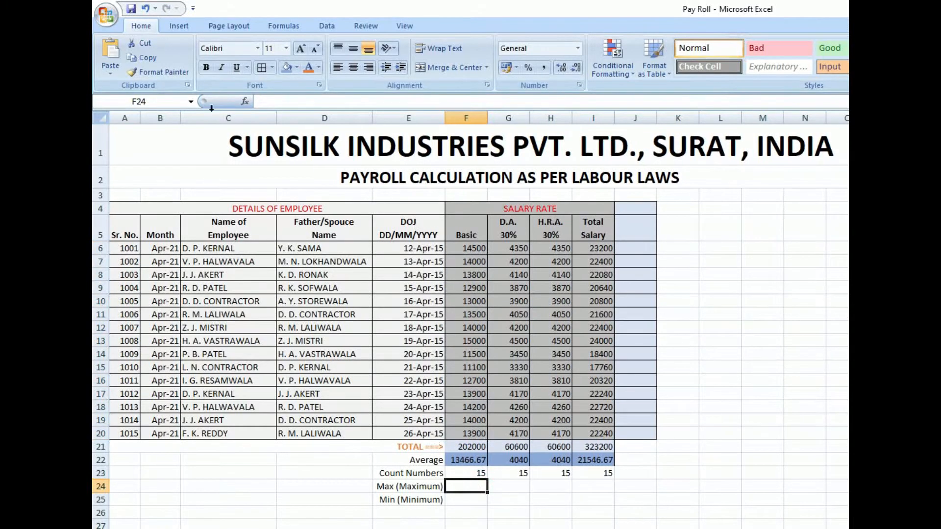
pyautogui.click(284, 25)
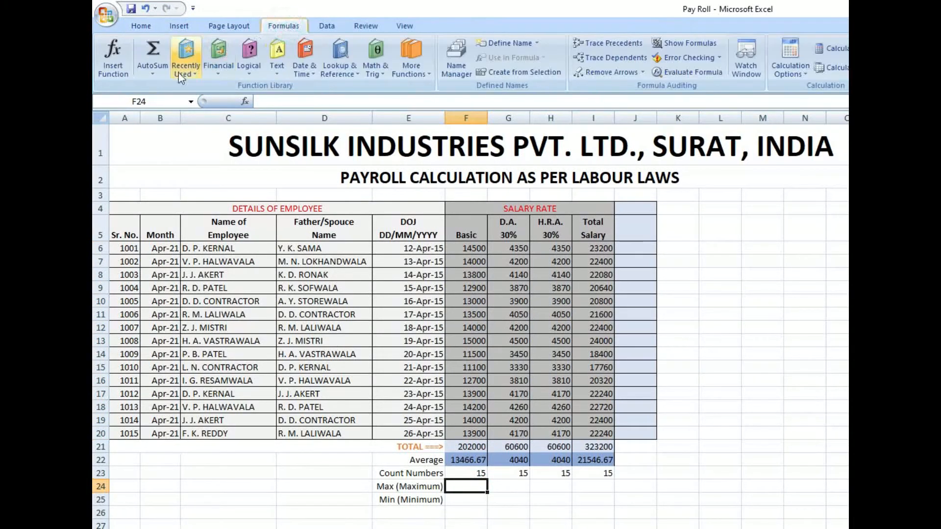
pyautogui.click(153, 73)
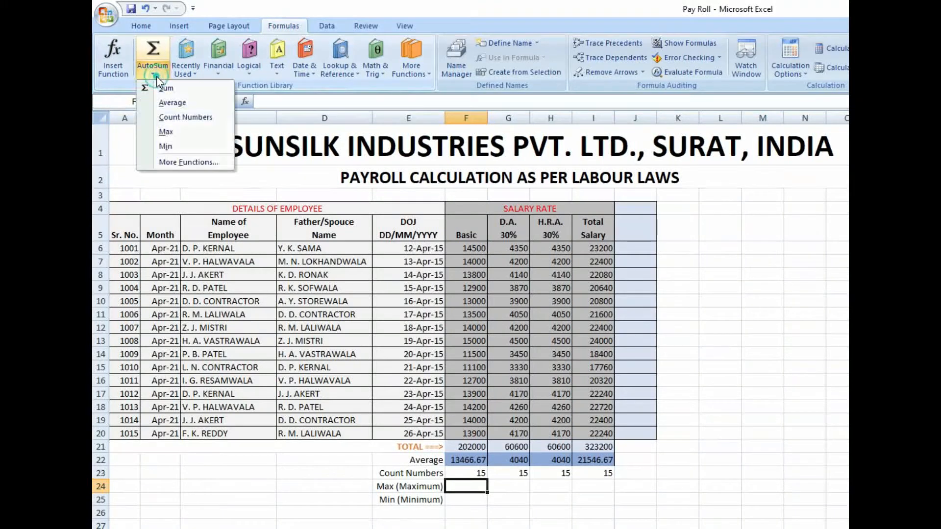
pyautogui.click(176, 129)
pyautogui.moveTo(476, 434); pyautogui.dragTo(480, 253)
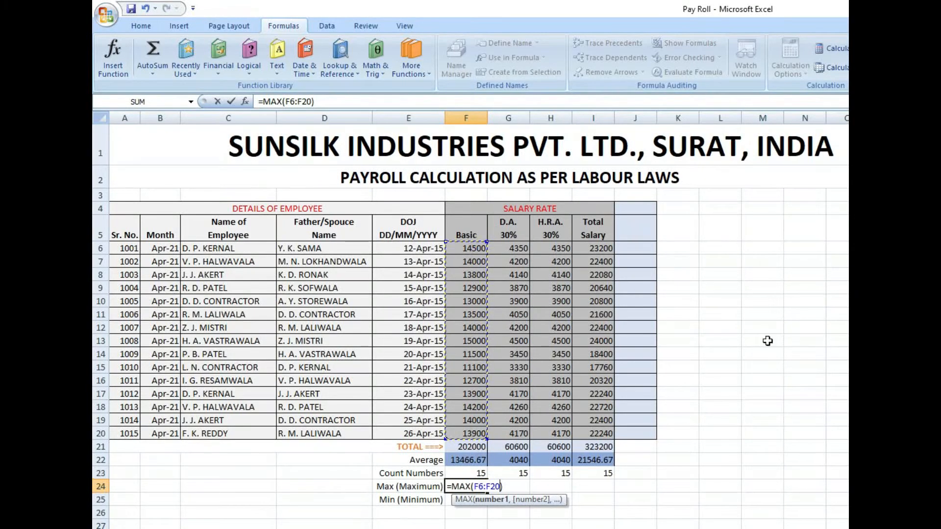
pyautogui.press('Return')
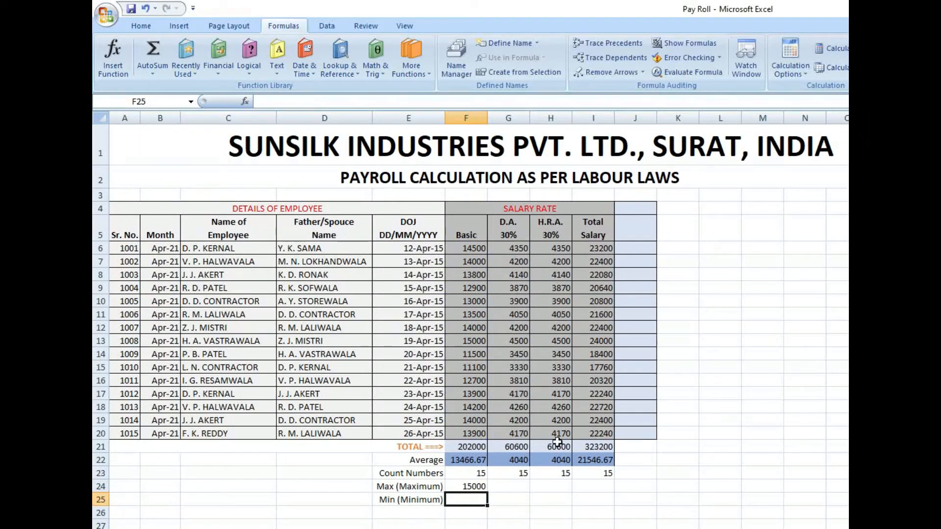
pyautogui.click(472, 486)
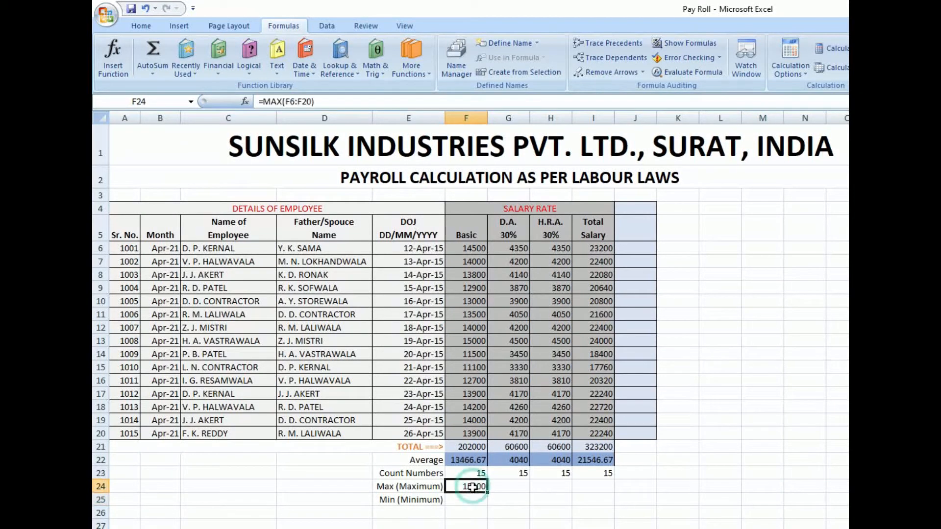
pyautogui.click(480, 339)
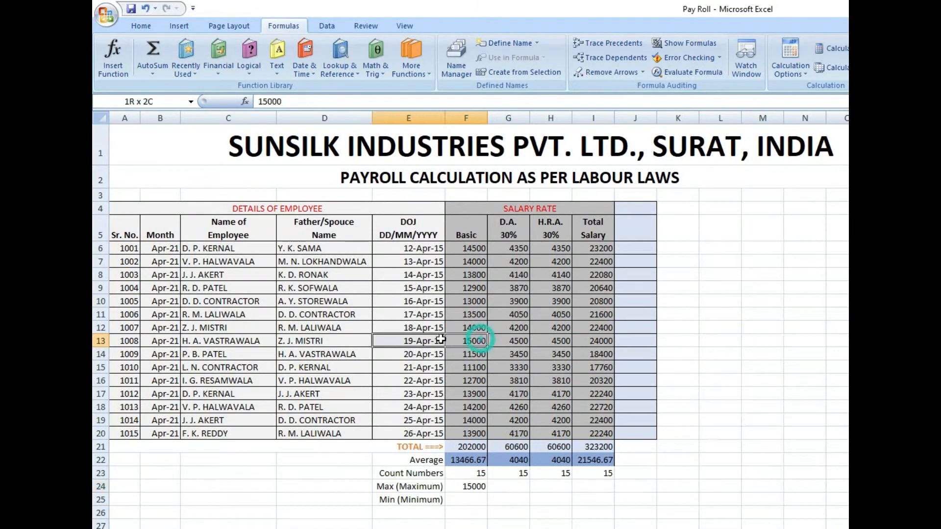
# - Find the lowest Basic salary in F25 with the AutoSum Min function, limiting the range to F6:F20, and check it against the column
pyautogui.click(471, 499)
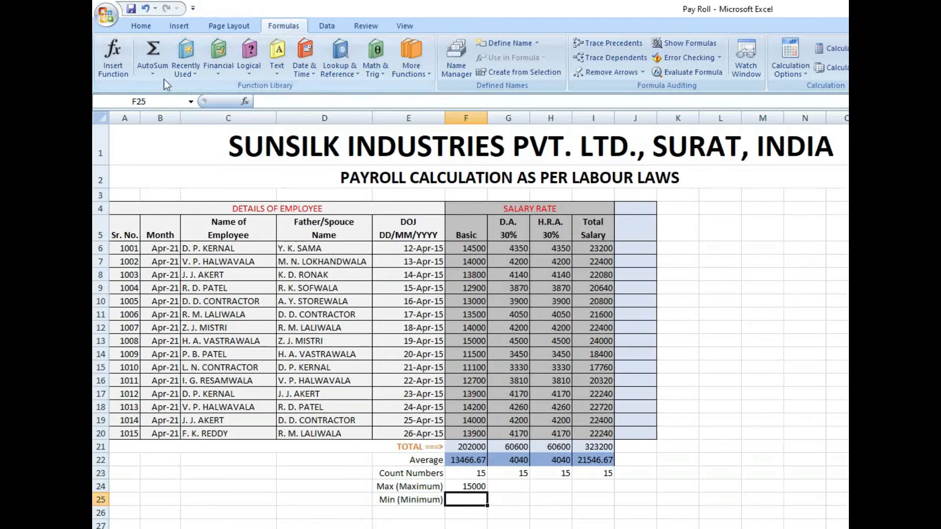
pyautogui.click(152, 73)
pyautogui.click(182, 146)
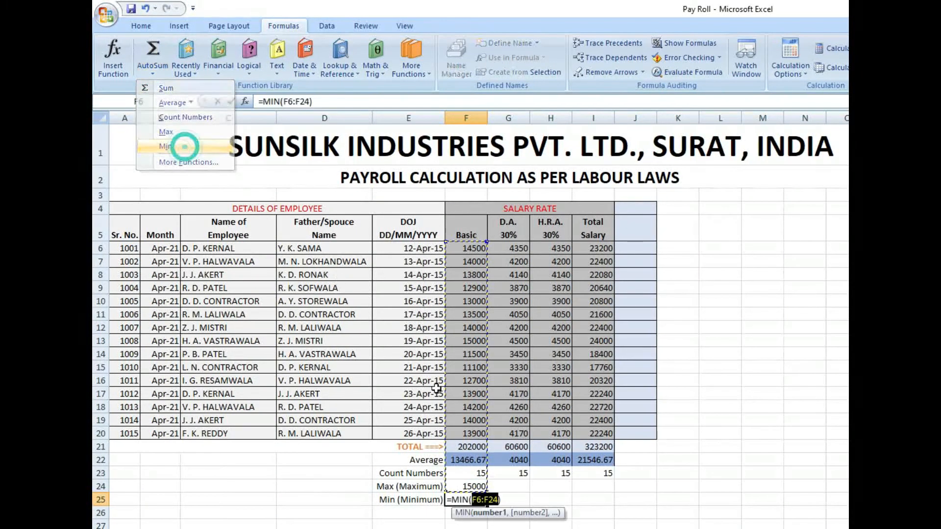
pyautogui.click(472, 433)
pyautogui.moveTo(473, 421); pyautogui.dragTo(472, 248)
pyautogui.press('Return')
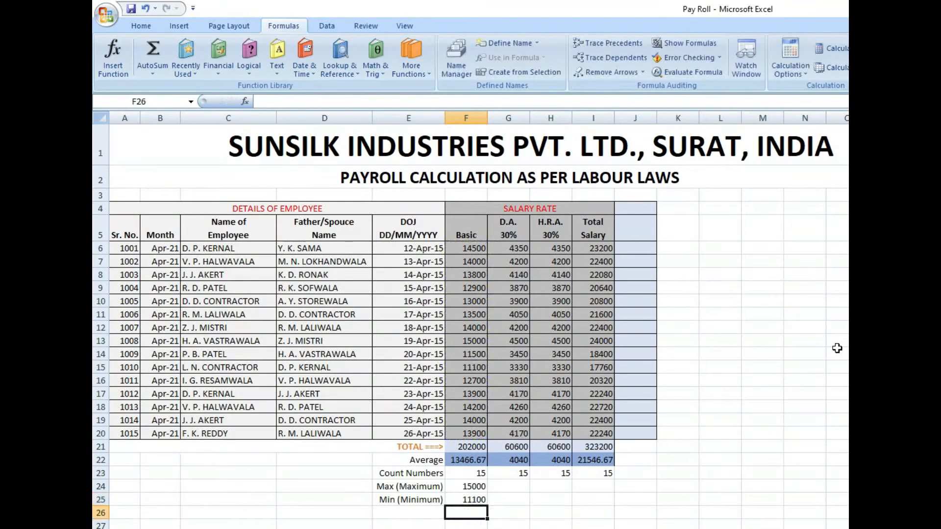
pyautogui.click(470, 368)
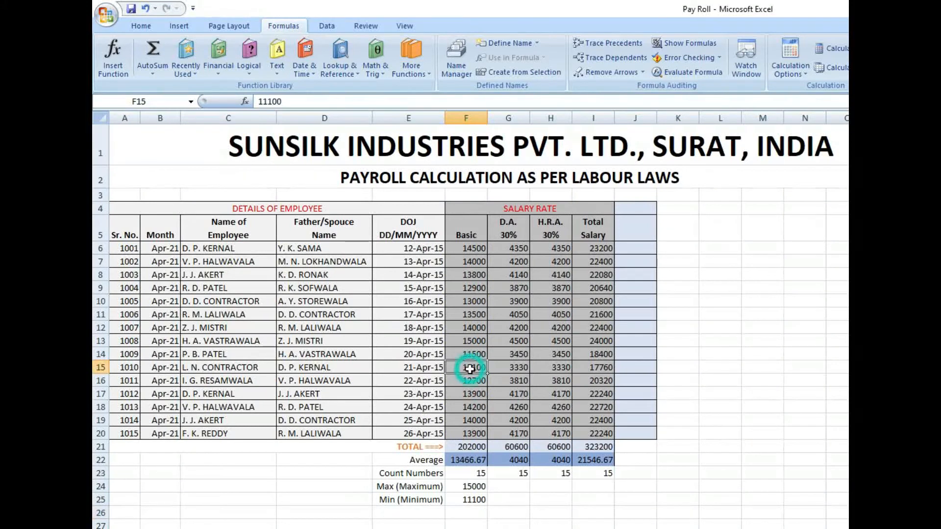
pyautogui.click(474, 500)
# - Find the highest D.A. amount in G24 with the AutoSum Max function, limiting the range to G6:G20
pyautogui.click(516, 487)
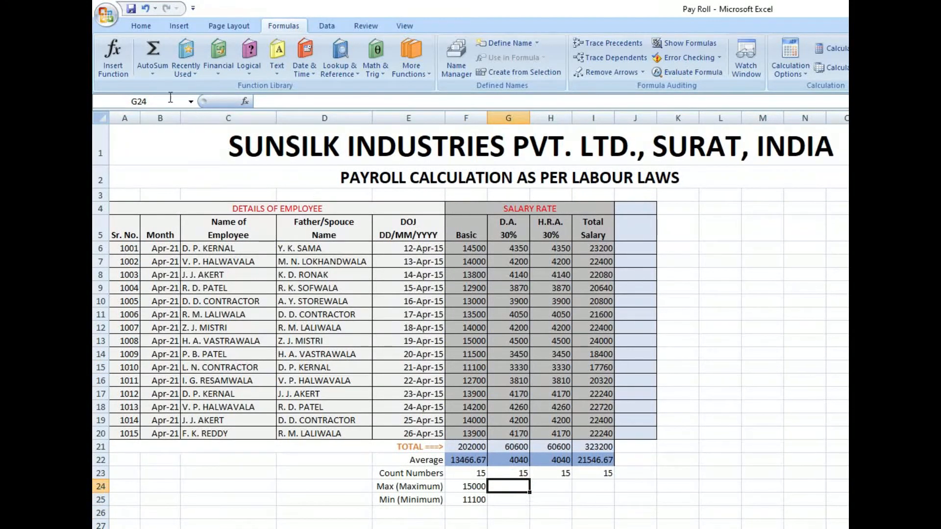
pyautogui.click(152, 74)
pyautogui.click(169, 133)
pyautogui.moveTo(515, 433); pyautogui.dragTo(521, 248)
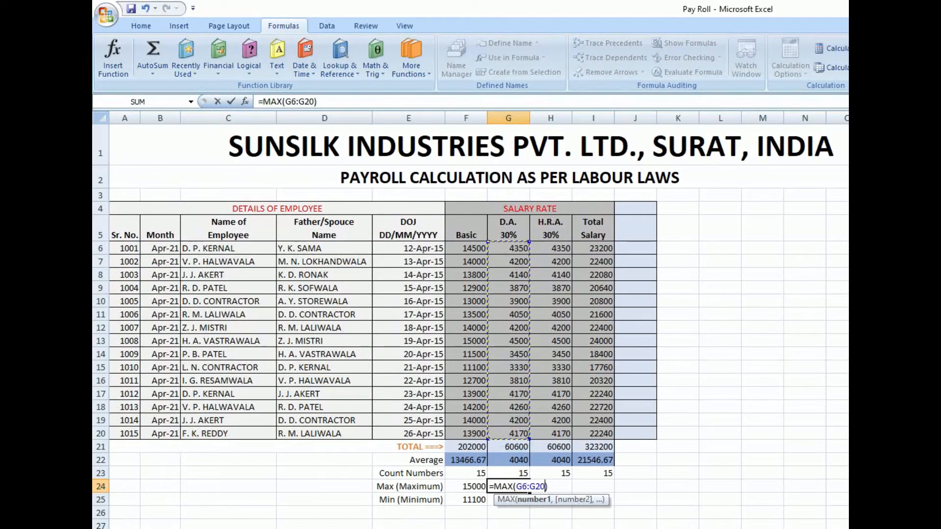
pyautogui.press('Return')
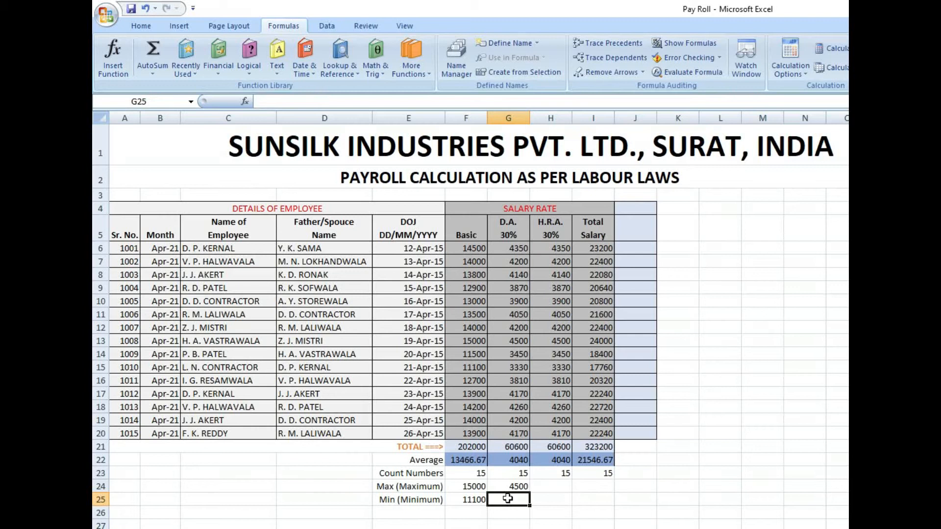
# - Find the lowest D.A. amount in G25 with the AutoSum Min function, limiting the range to G6:G20
pyautogui.click(154, 74)
pyautogui.click(180, 147)
pyautogui.moveTo(522, 435); pyautogui.dragTo(521, 248)
pyautogui.press('Return')
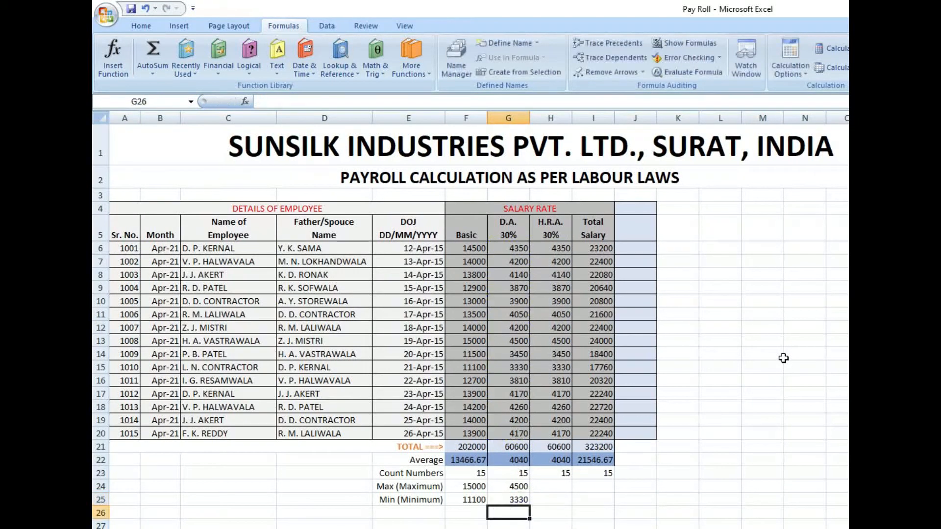
# - Find the highest H.R.A. amount in H24 with the AutoSum Max function over H6:H20
pyautogui.click(552, 489)
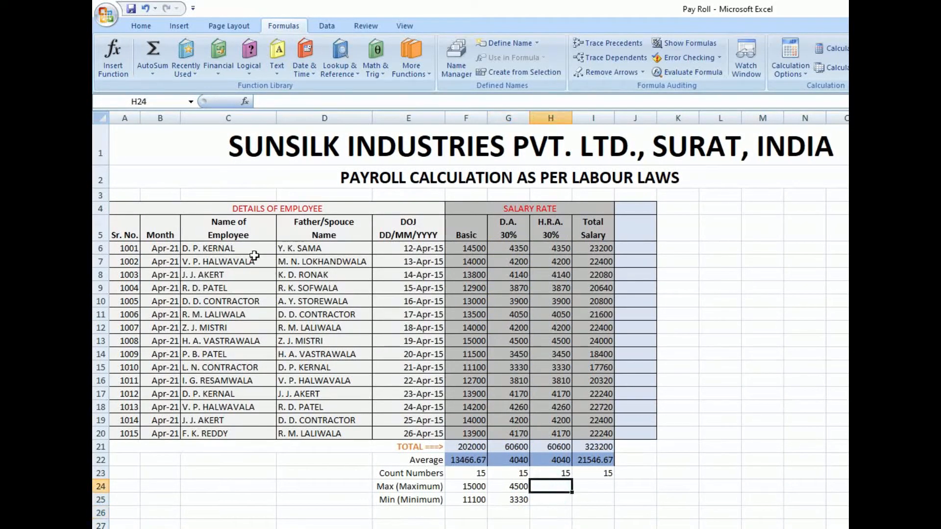
pyautogui.click(151, 74)
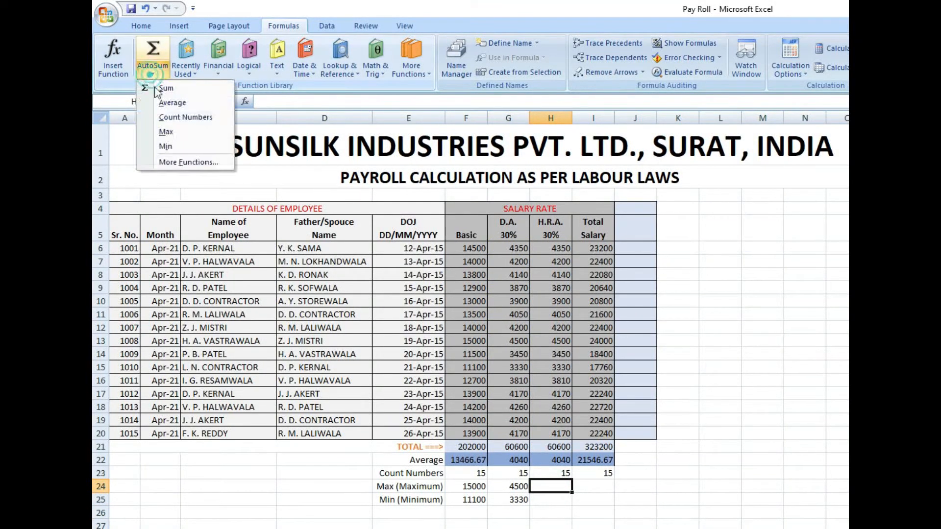
pyautogui.click(181, 132)
pyautogui.moveTo(556, 438); pyautogui.dragTo(552, 248)
pyautogui.press('Return')
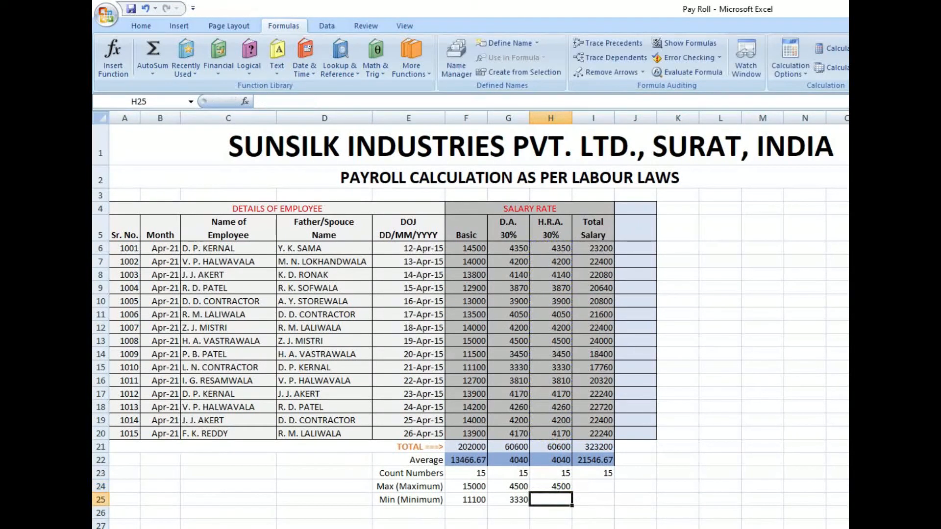
# - Find the lowest H.R.A. amount in H25 with the AutoSum Min function, limiting the range to H6:H20
pyautogui.click(153, 71)
pyautogui.click(179, 147)
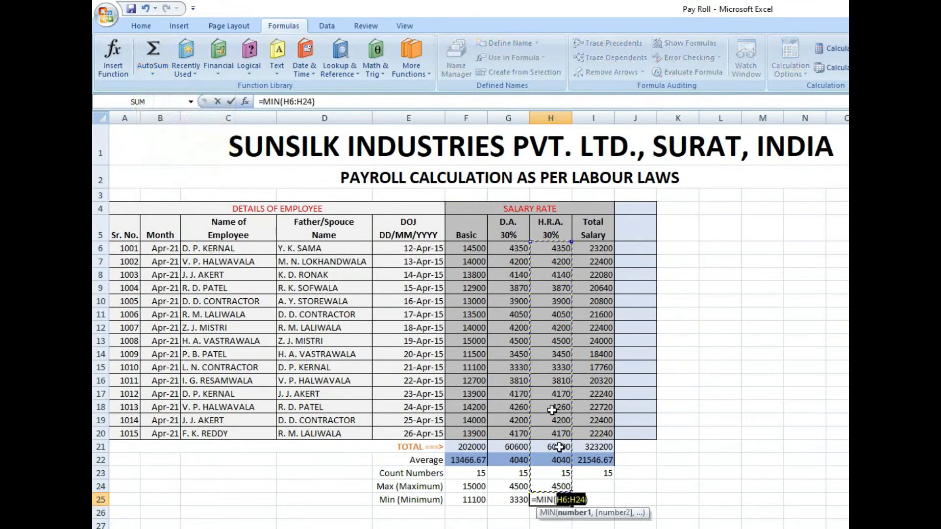
pyautogui.moveTo(556, 433); pyautogui.dragTo(550, 249)
pyautogui.press('Return')
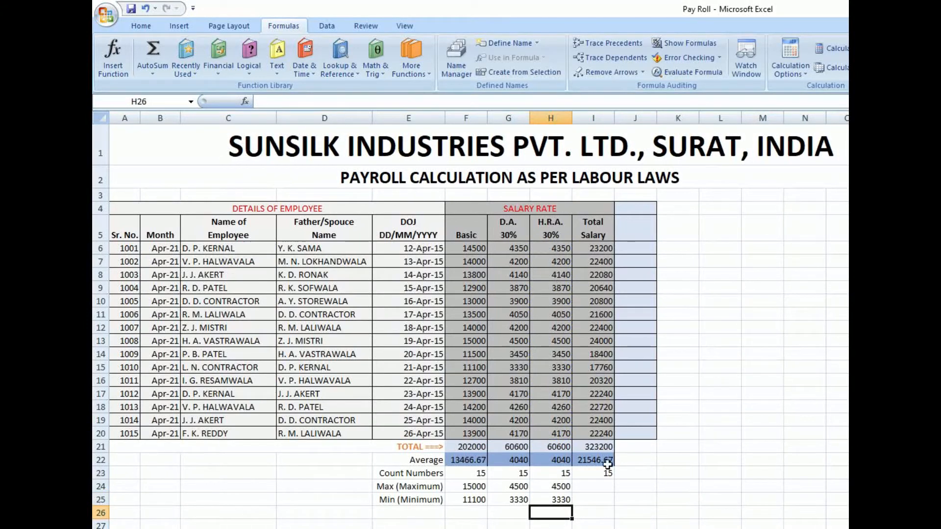
# - Find the highest Total Salary in I24 with the AutoSum Max function over I6:I20
pyautogui.click(607, 490)
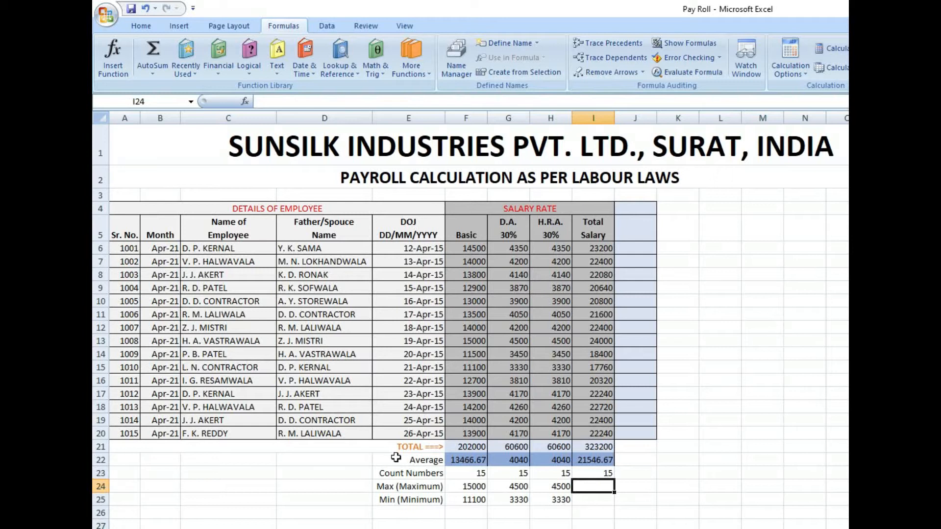
pyautogui.click(153, 73)
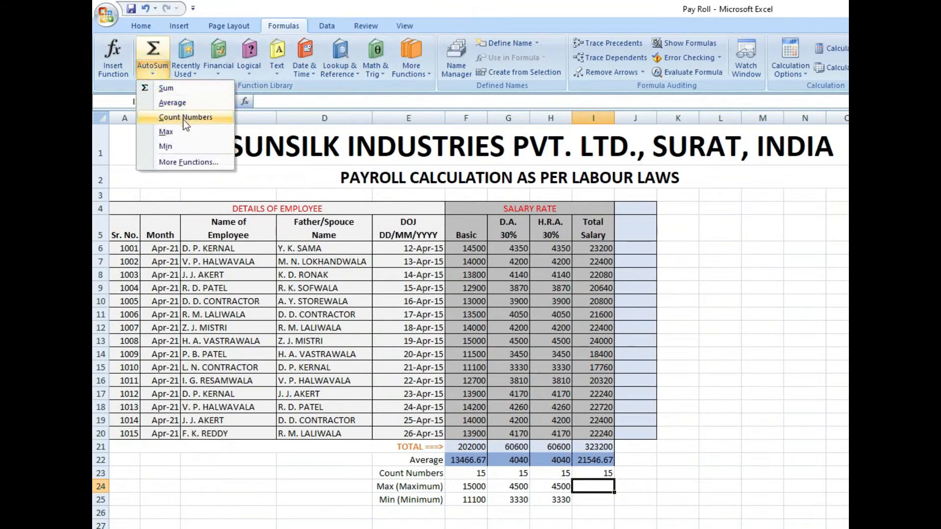
pyautogui.click(164, 191)
pyautogui.moveTo(605, 433); pyautogui.dragTo(605, 249)
pyautogui.press('Return')
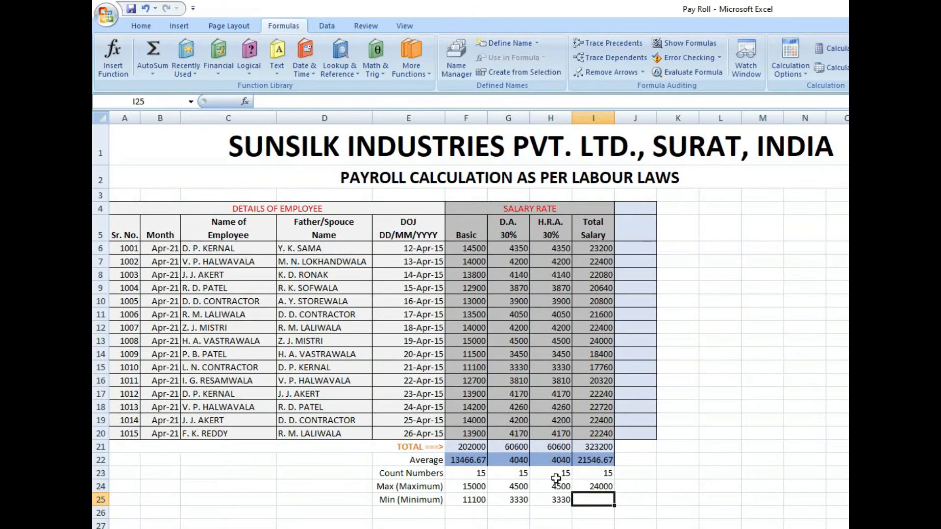
# - Find the lowest Total Salary in I25 with the AutoSum Min function, limiting the range to I6:I20
pyautogui.click(152, 75)
pyautogui.click(166, 147)
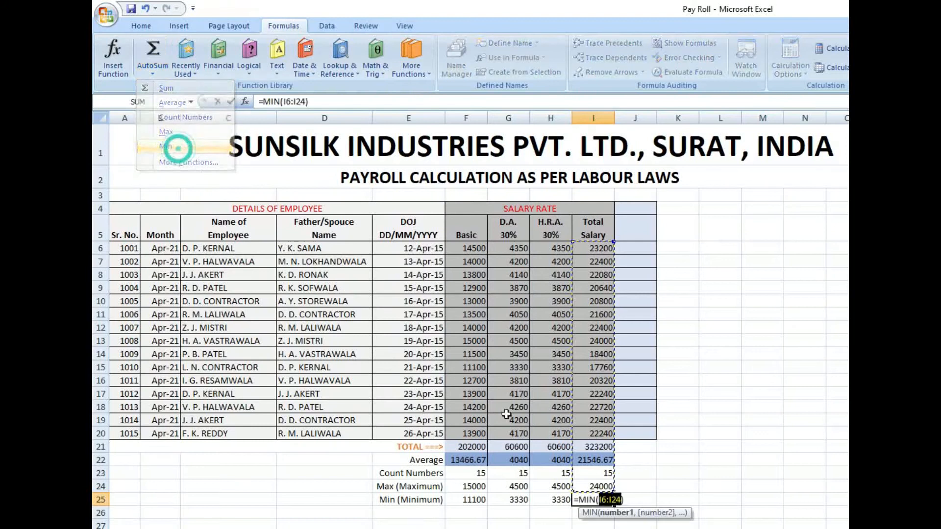
pyautogui.moveTo(603, 434); pyautogui.dragTo(603, 248)
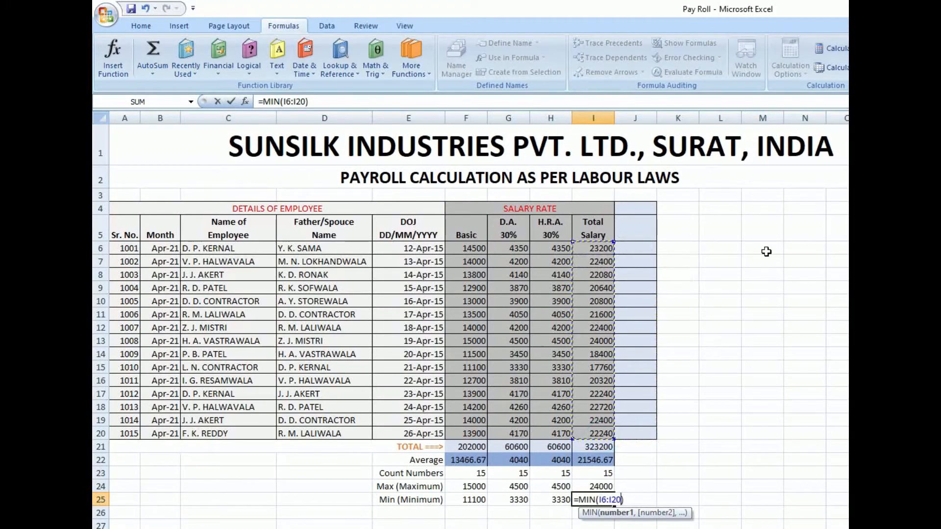
pyautogui.press('Return')
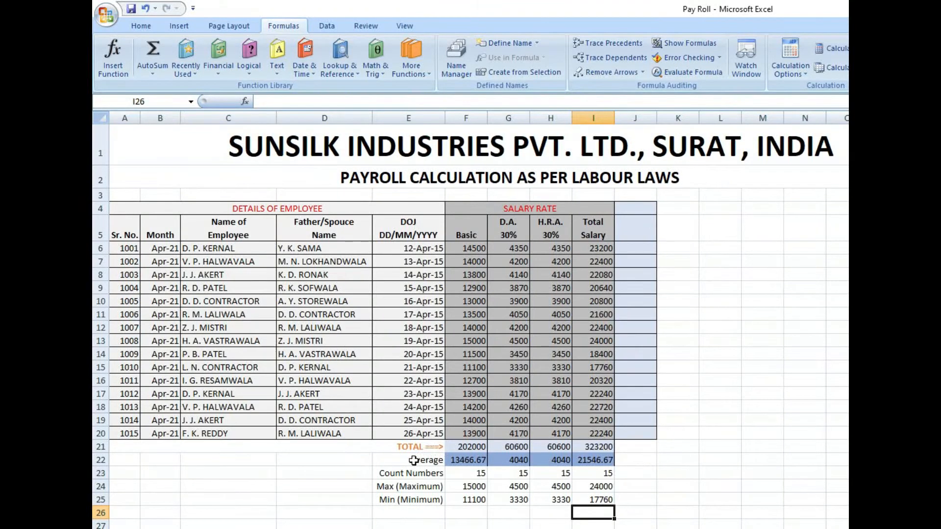
pyautogui.click(152, 73)
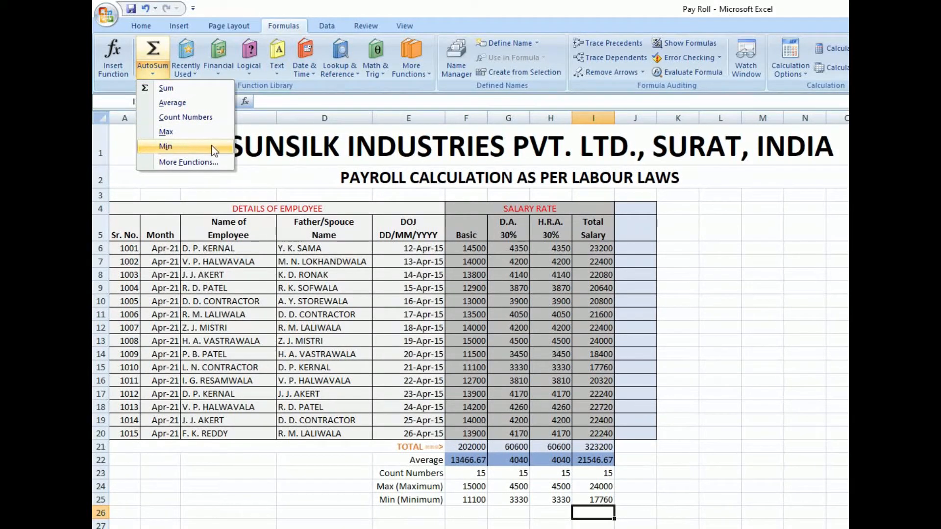
pyautogui.click(653, 449)
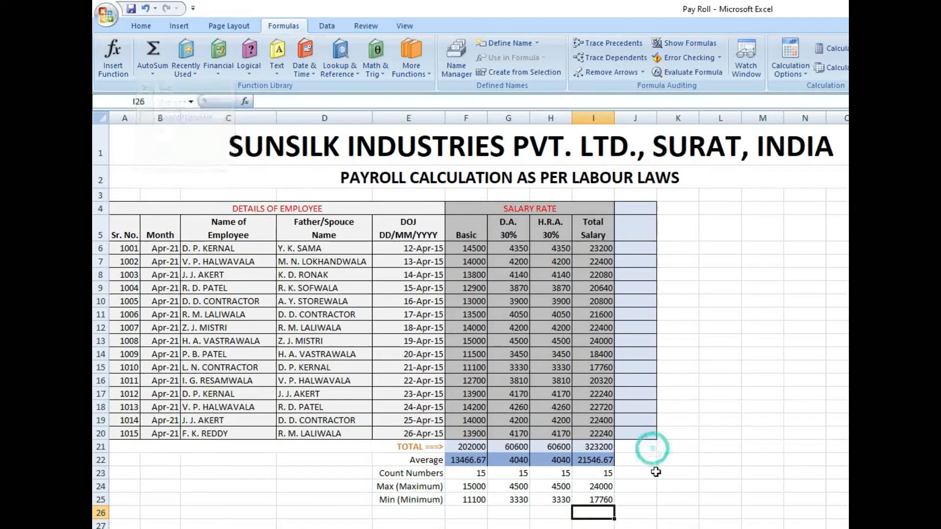
pyautogui.click(636, 447)
# - Enter the column heading Bonus in J5, beside Total Salary
pyautogui.click(639, 227)
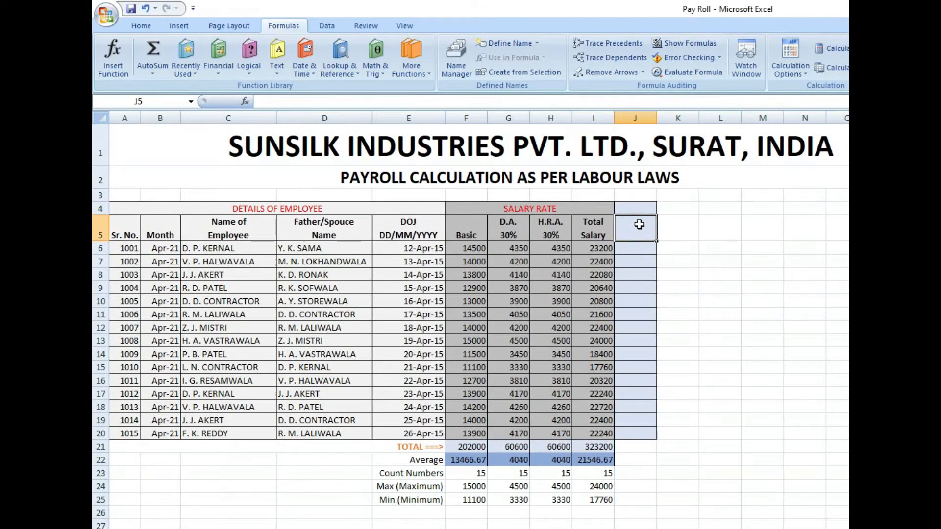
pyautogui.write('Bonus')
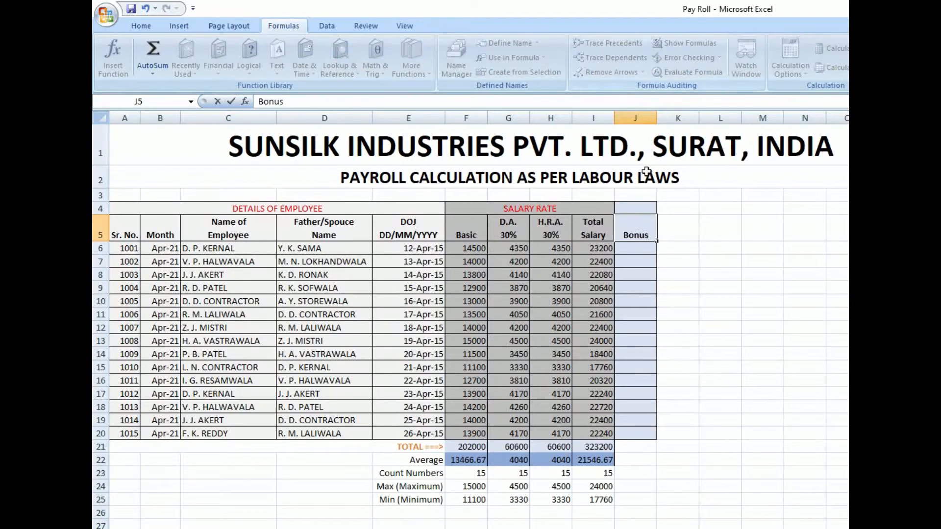
pyautogui.press('Return')
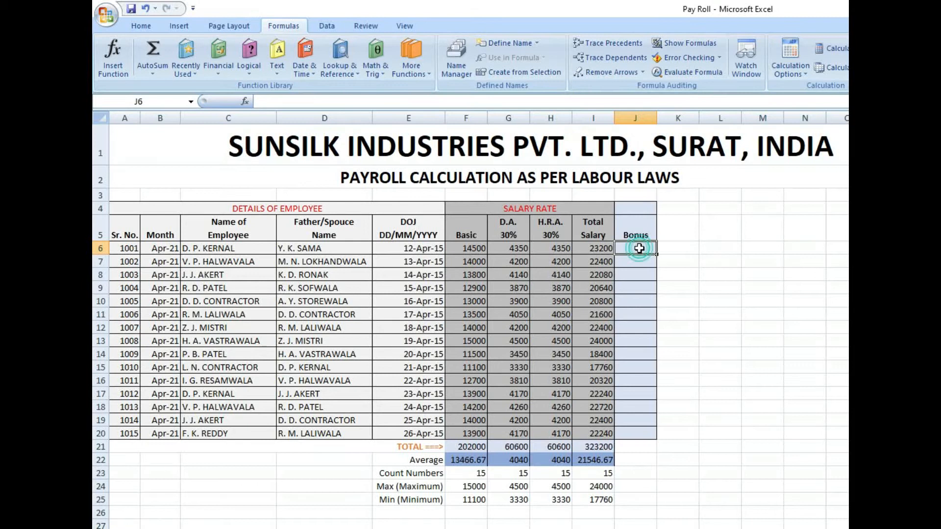
# - Enter sample bonuses of 500 in J6 and 1000 in J9
pyautogui.write('500')
pyautogui.press('Return')
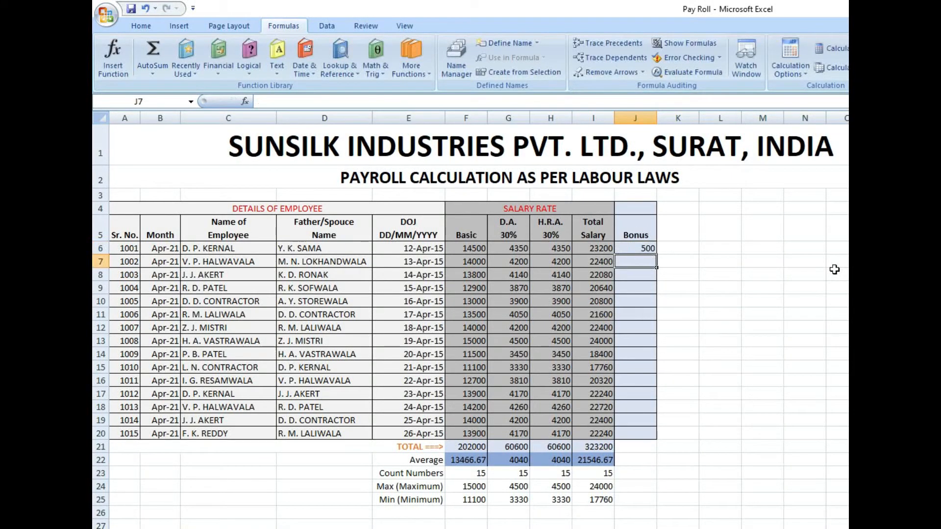
pyautogui.press('Down')
pyautogui.press('Down')
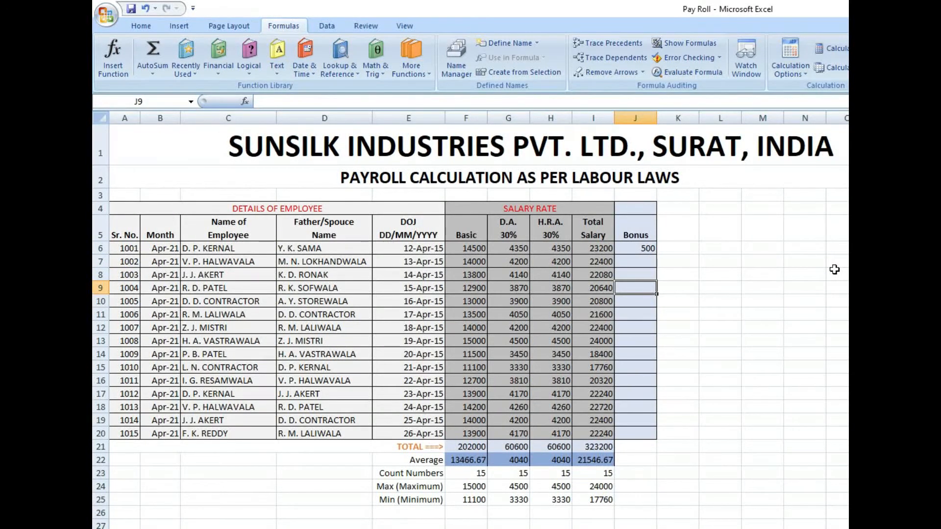
pyautogui.write('1000')
pyautogui.press('Return')
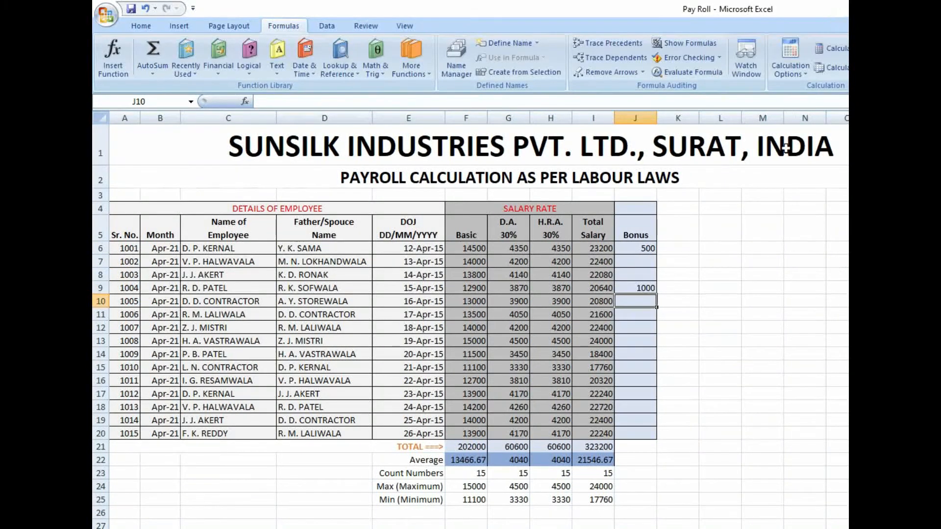
# - Clear the sample bonus amounts from J6:J9
pyautogui.moveTo(652, 247); pyautogui.dragTo(652, 286)
pyautogui.press('Delete')
pyautogui.click(720, 282)
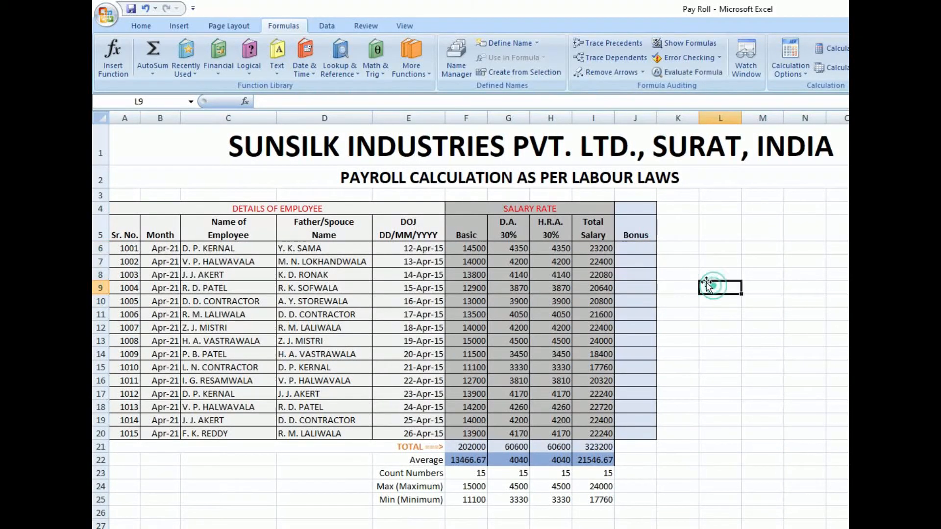
# - Insert the IF function in the first Bonus cell, J6, after browsing the list of available functions
pyautogui.click(650, 247)
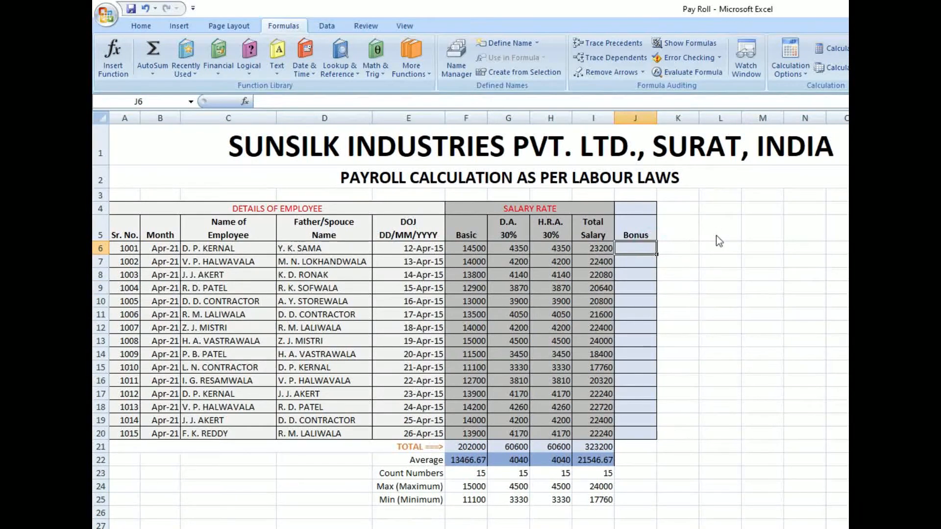
pyautogui.click(113, 71)
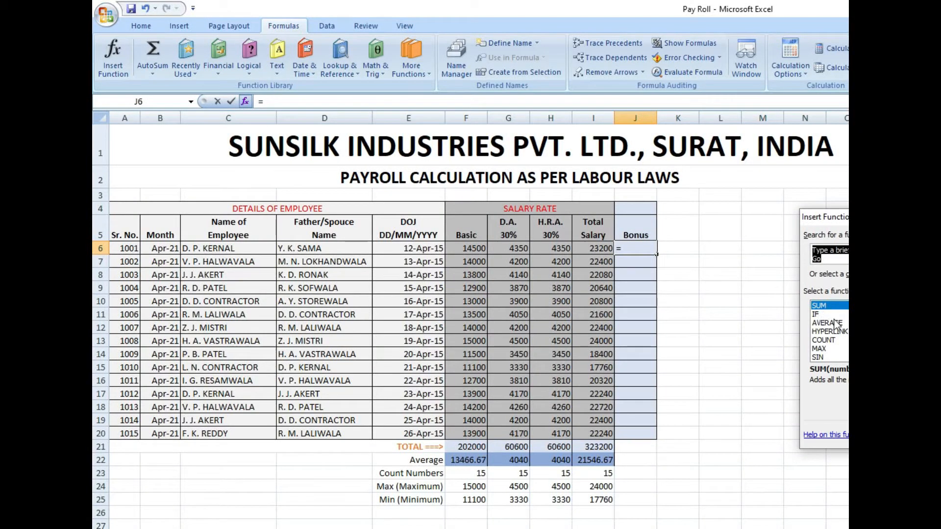
pyautogui.click(836, 341)
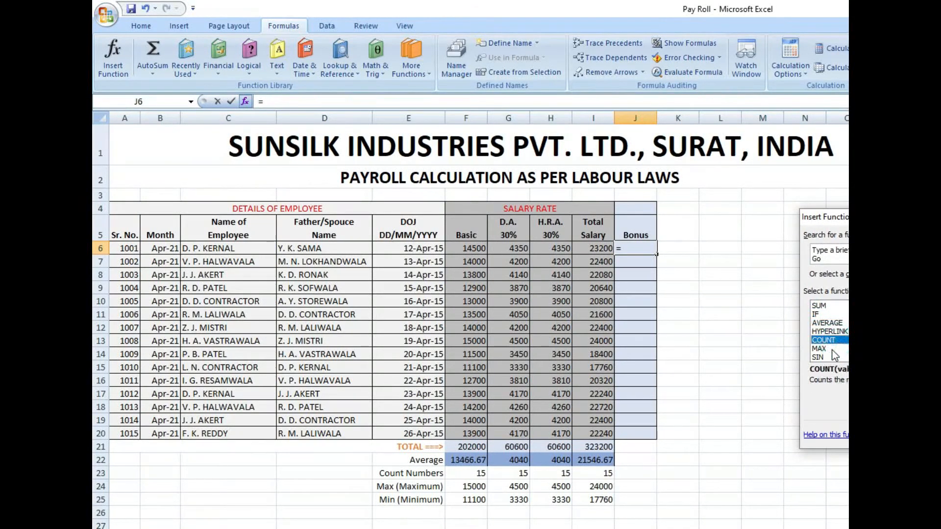
pyautogui.click(836, 349)
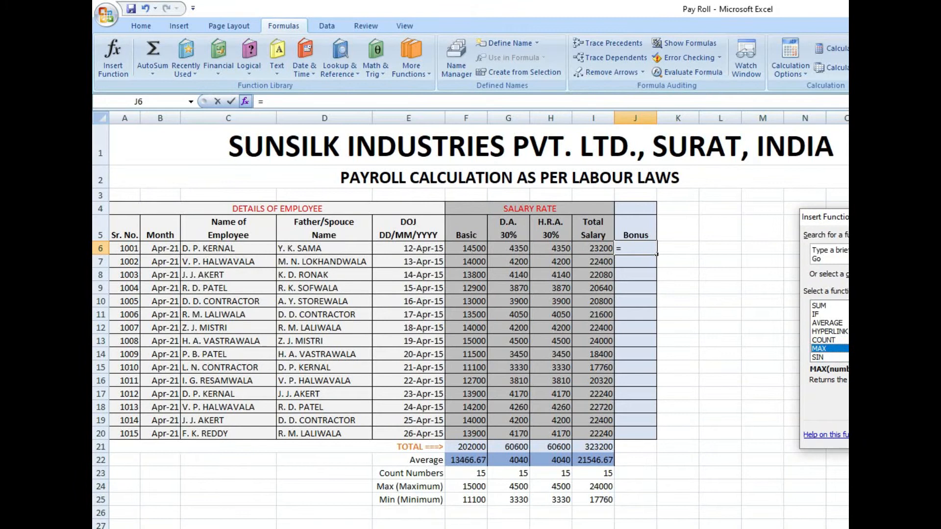
pyautogui.scroll(-1, 829, 331)
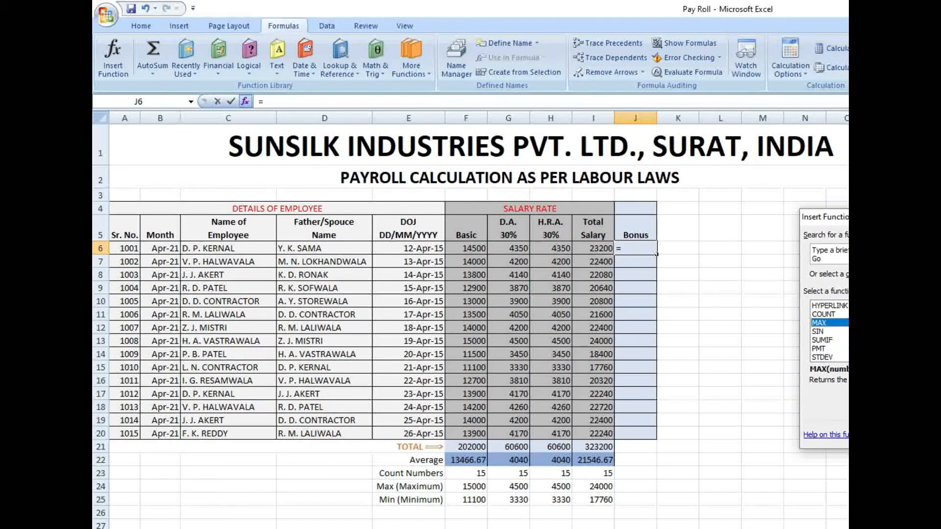
pyautogui.scroll(1, 829, 332)
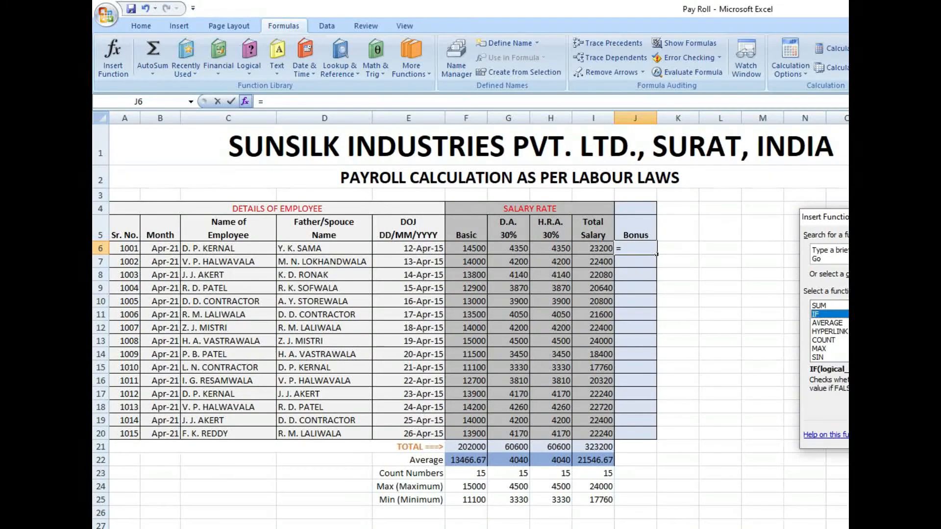
pyautogui.press('Return')
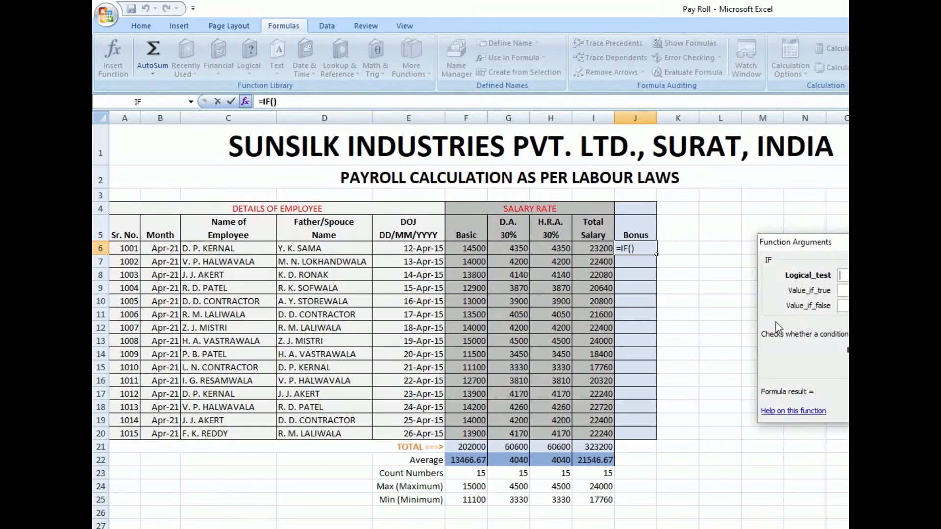
# - Complete the IF arguments in J6 with the test I6<22000, 1000 if true and 500 if false
pyautogui.click(600, 248)
pyautogui.write('<')
pyautogui.write('22')
pyautogui.write('00')
pyautogui.write('0,')
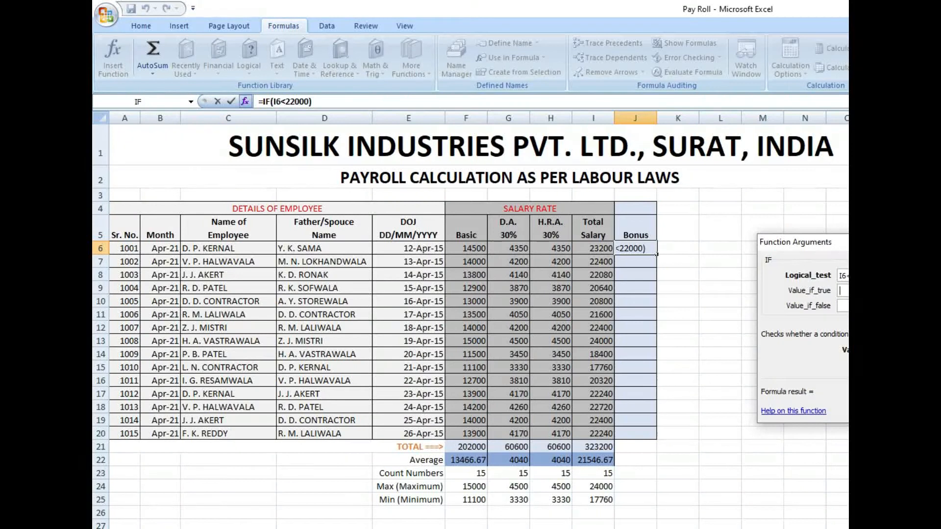
pyautogui.write('1000')
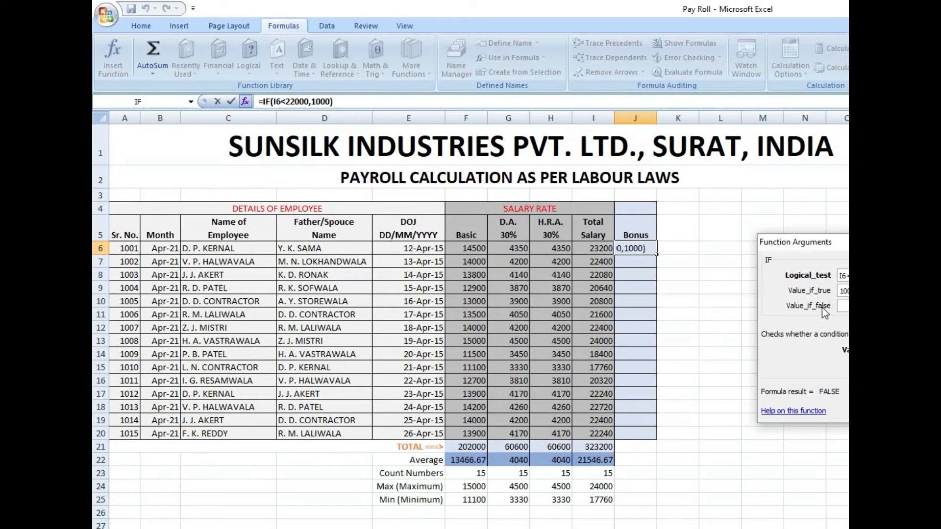
pyautogui.write('500')
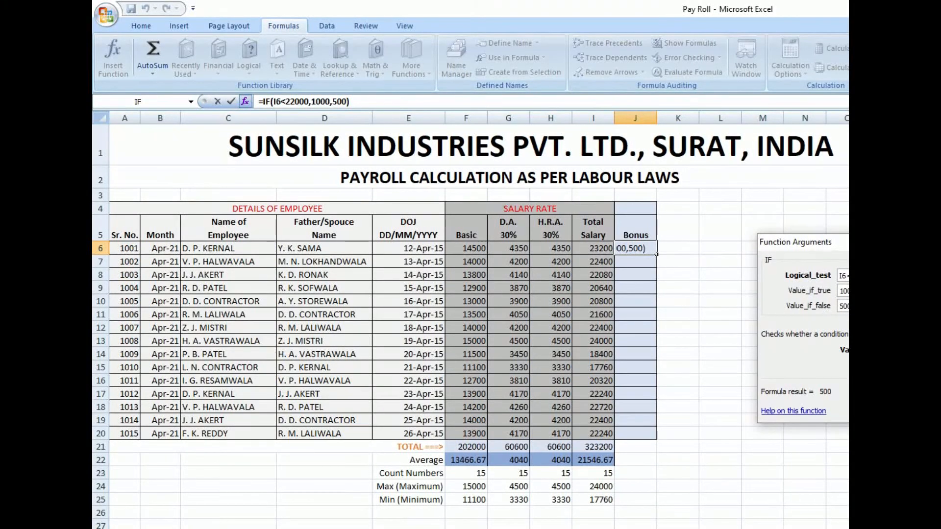
pyautogui.click(813, 277)
pyautogui.click(844, 306)
pyautogui.press('Return')
# - Check J6 against the Total Salary in I6, and fill the bonus formula down to J20
pyautogui.click(595, 250)
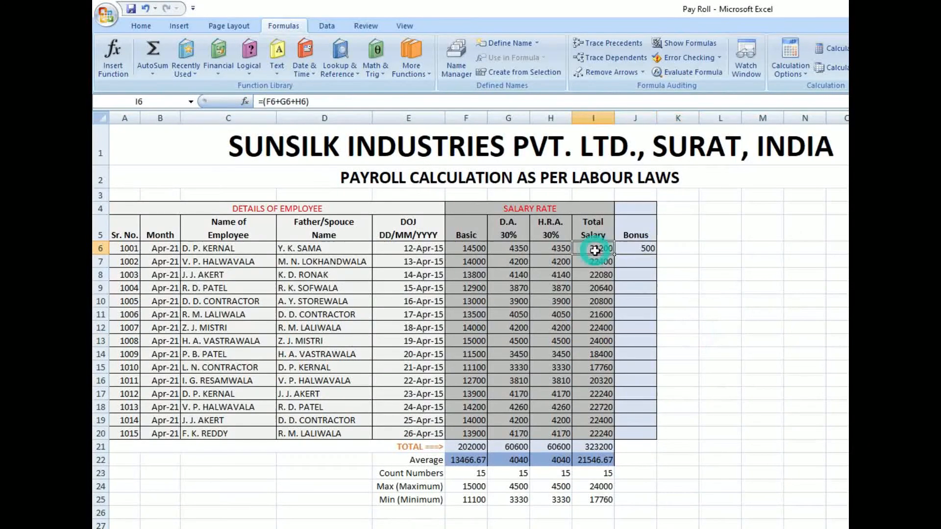
pyautogui.click(636, 249)
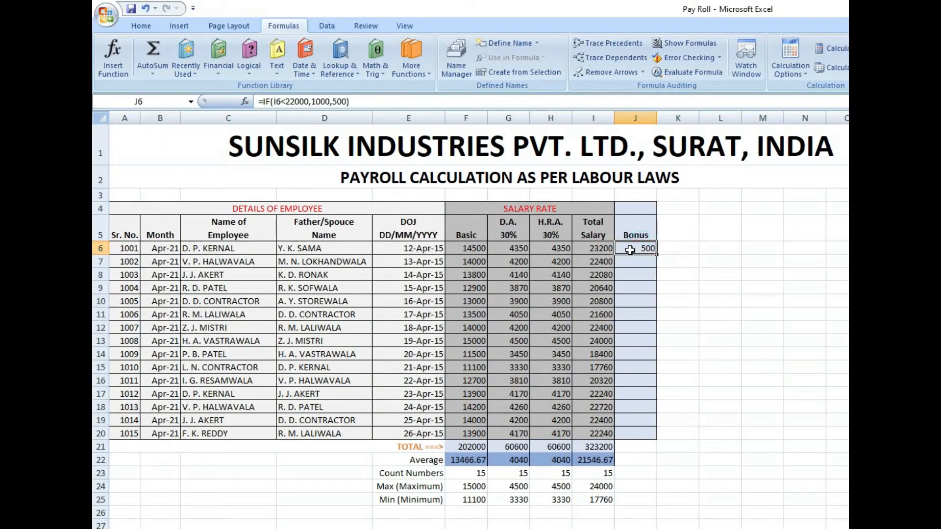
pyautogui.moveTo(656, 256); pyautogui.dragTo(662, 441)
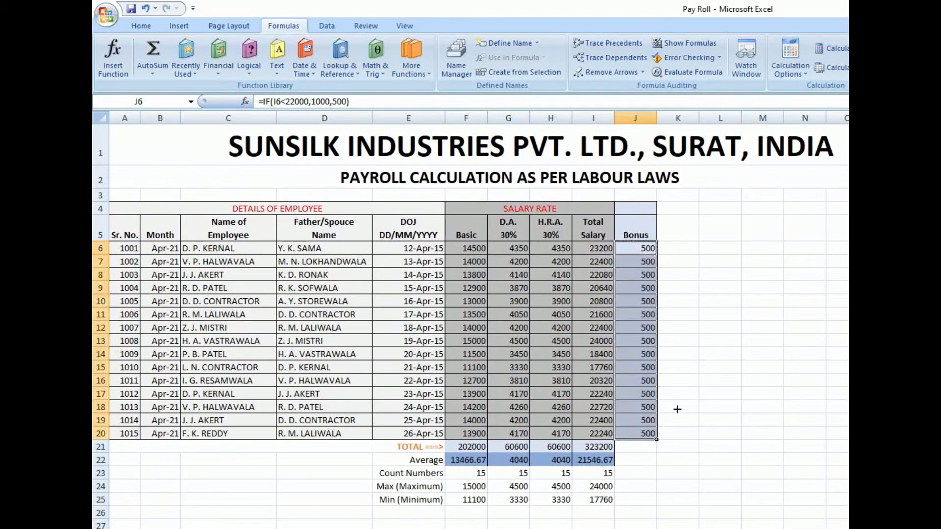
pyautogui.click(706, 336)
# - Compare the bonuses in J9:J11 with the Total Salary values in the same rows
pyautogui.click(637, 287)
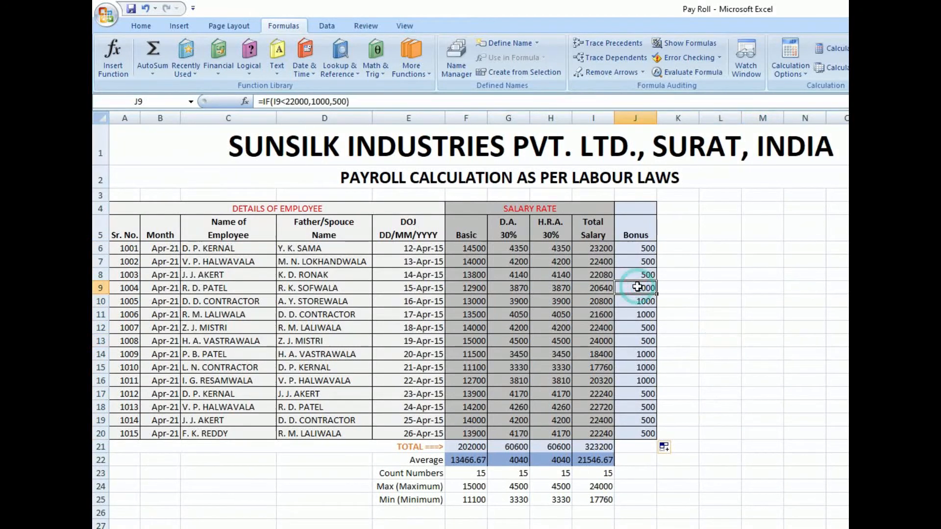
pyautogui.click(600, 287)
pyautogui.moveTo(646, 300); pyautogui.dragTo(601, 316)
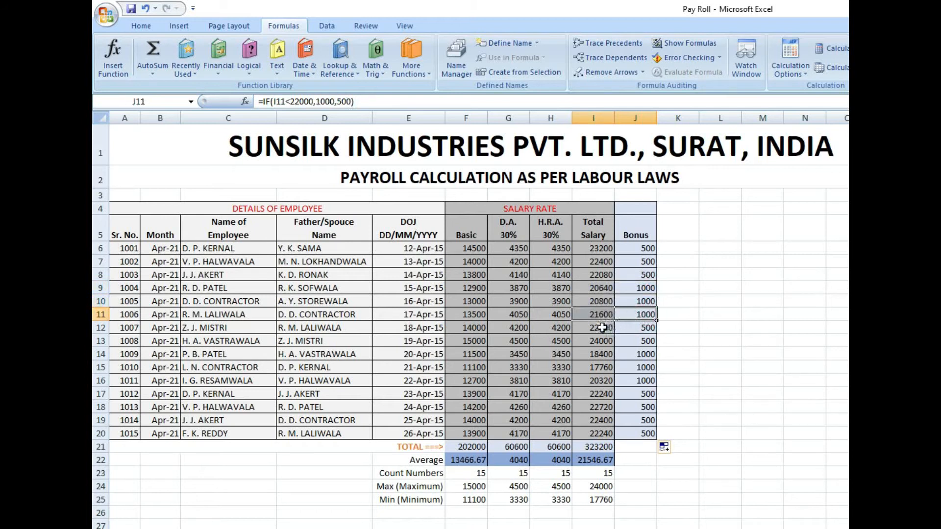
# - Check the Total Salary in I12 and the bonuses in J13:J20 against the bonus rule
pyautogui.click(602, 328)
pyautogui.moveTo(651, 343); pyautogui.dragTo(640, 435)
pyautogui.click(727, 399)
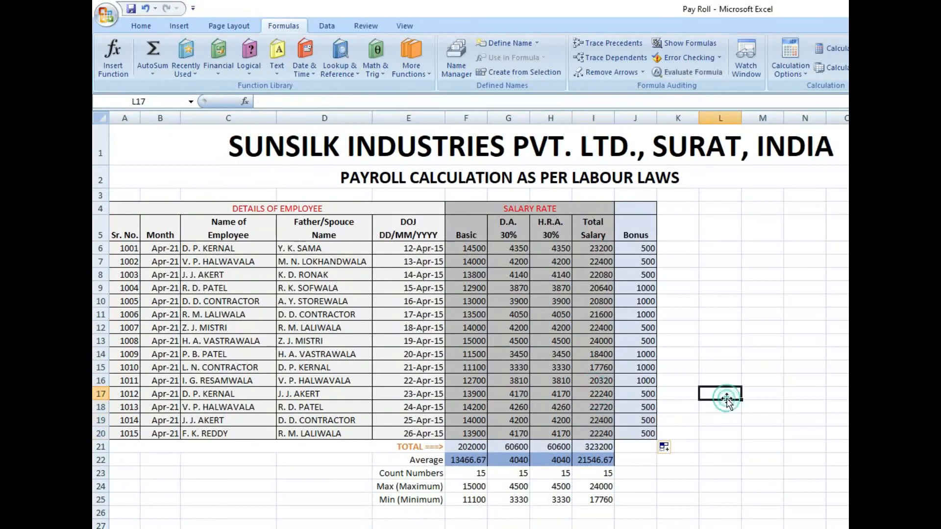
# - Review the IF function arguments of the bonus formula in J6, and close them without changes
pyautogui.click(647, 249)
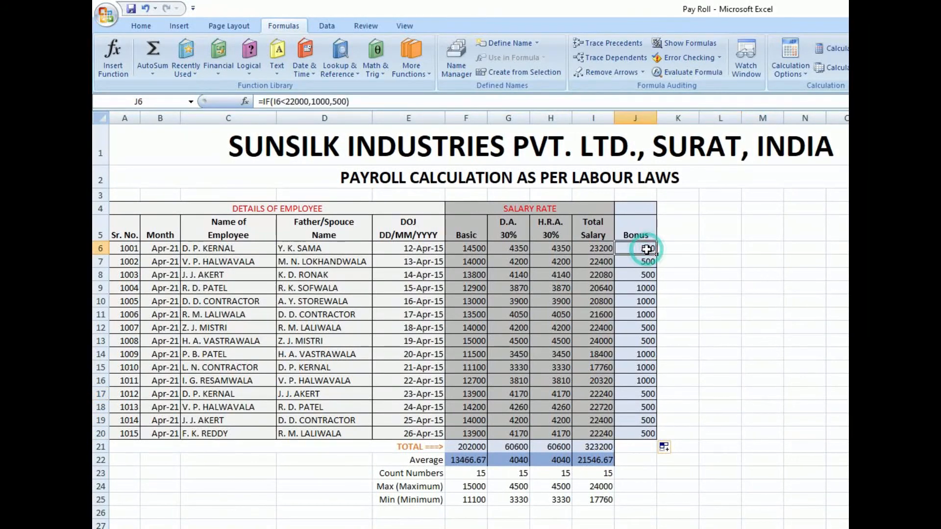
pyautogui.click(115, 74)
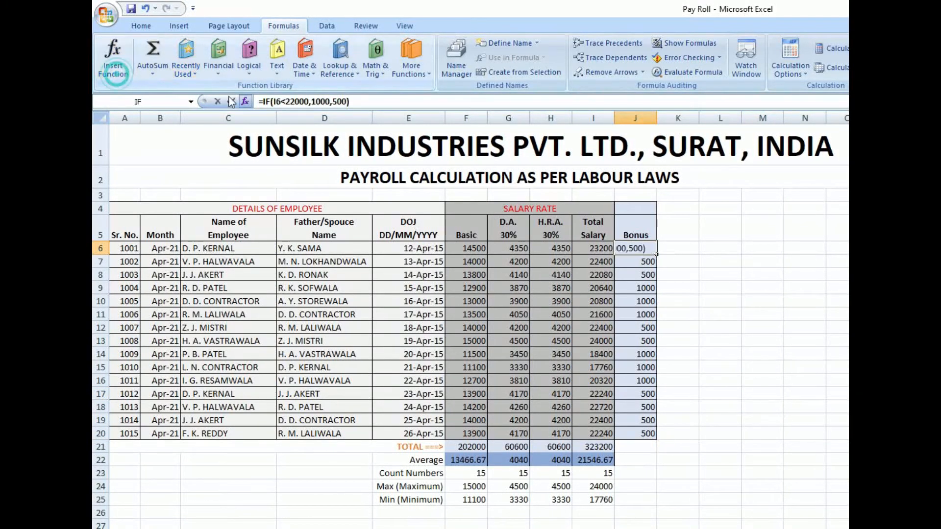
pyautogui.moveTo(834, 242); pyautogui.dragTo(621, 349)
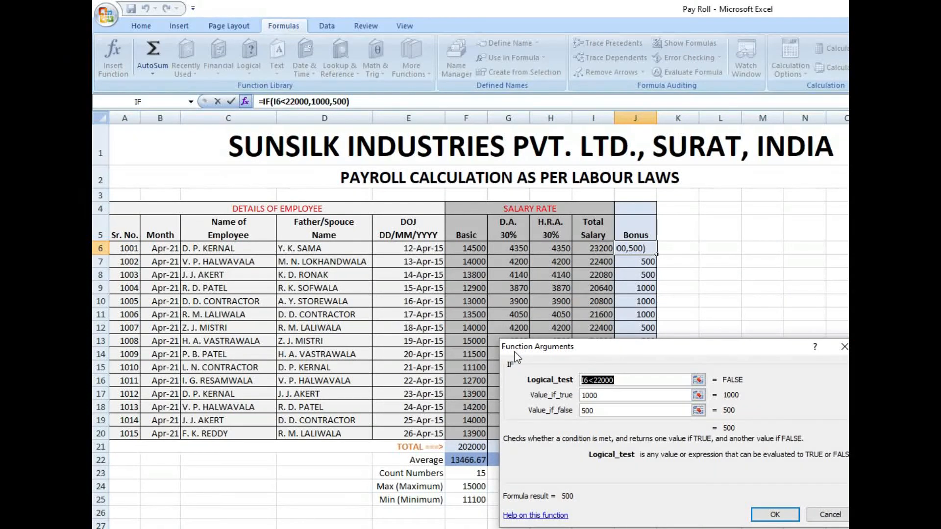
pyautogui.click(844, 347)
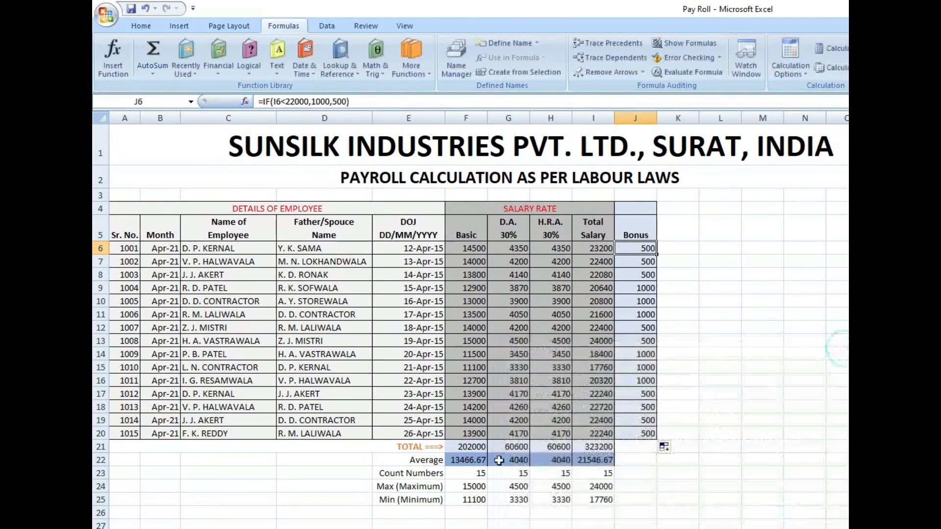
# - Look over the summary labels in E22:E25 and check the IF arguments of J6 once more
pyautogui.moveTo(423, 464); pyautogui.dragTo(427, 498)
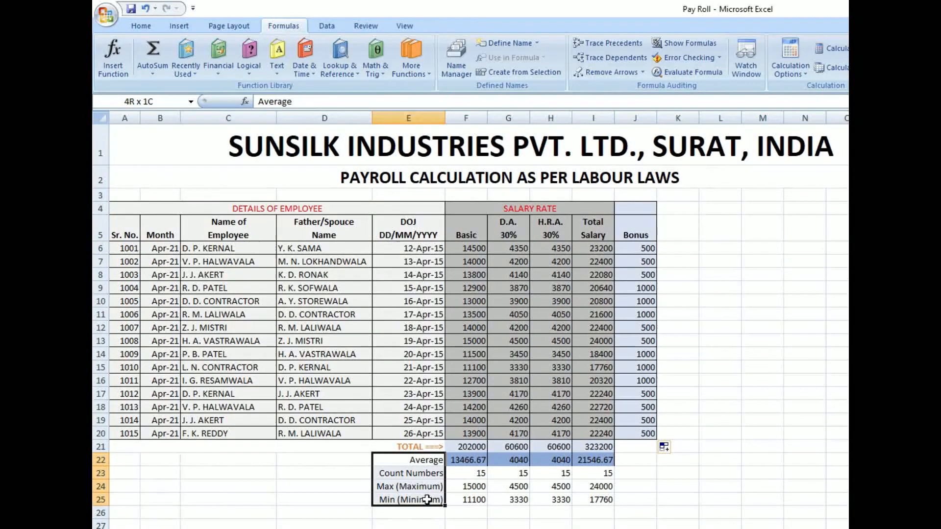
pyautogui.moveTo(427, 499); pyautogui.dragTo(427, 500)
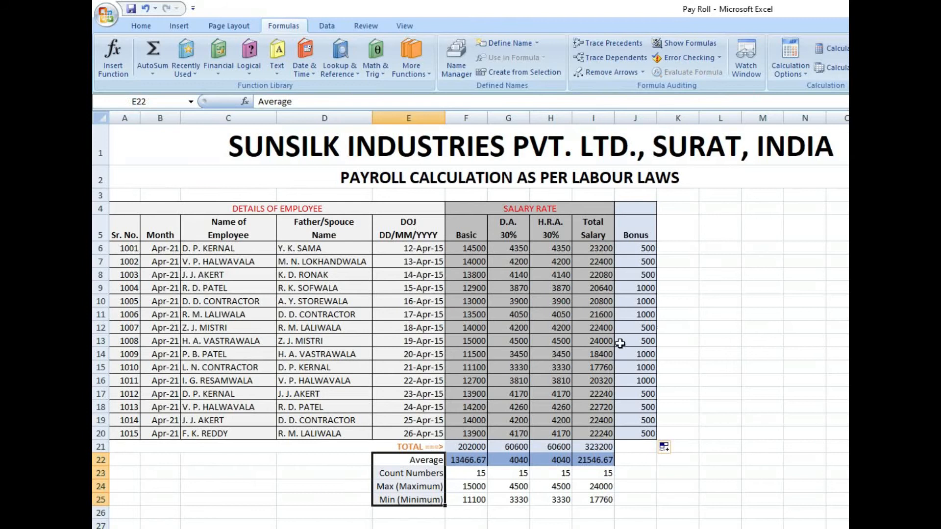
pyautogui.click(647, 248)
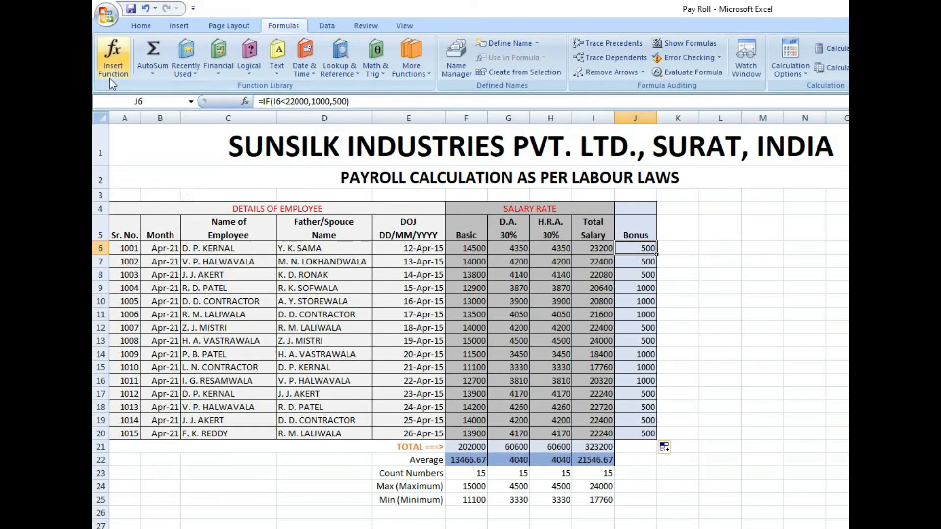
pyautogui.click(113, 56)
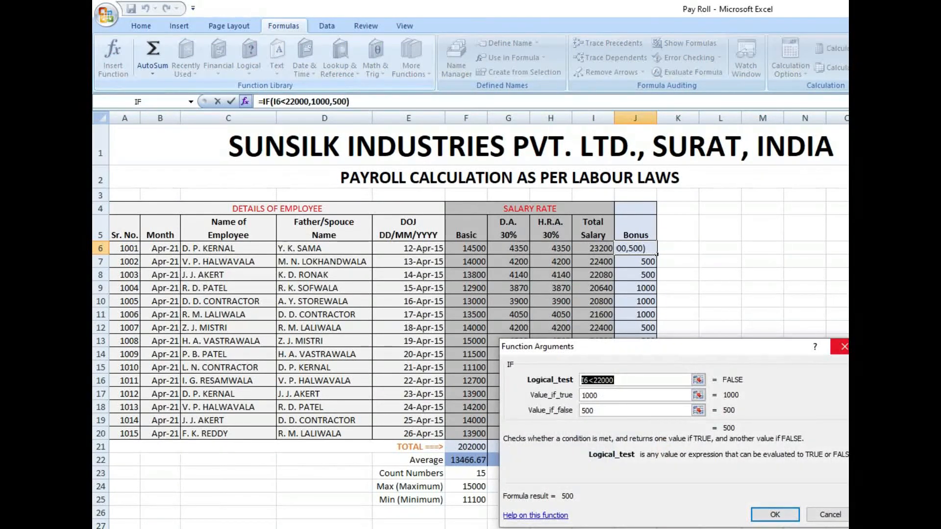
pyautogui.click(844, 347)
# - Insert the SUM function in F26 with the Basic salaries F6:F20 as its range
pyautogui.click(471, 514)
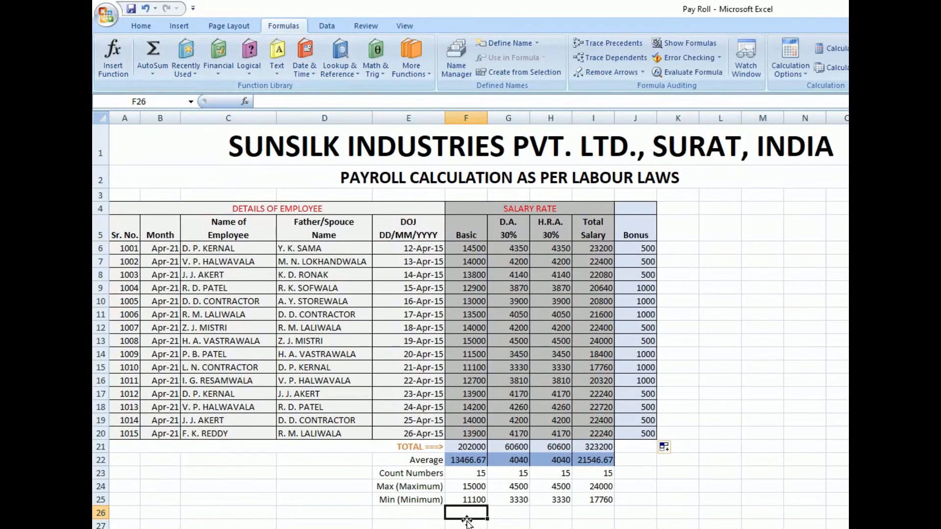
pyautogui.click(111, 74)
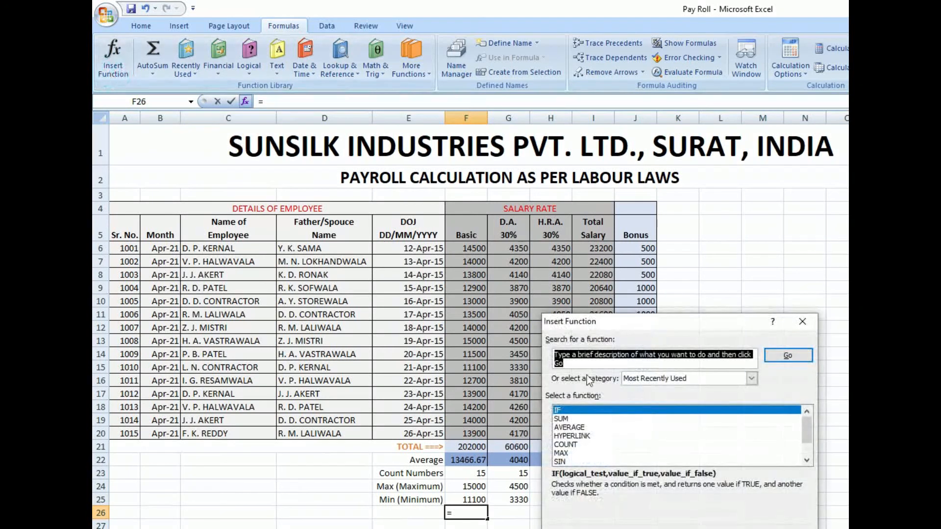
pyautogui.moveTo(684, 323); pyautogui.dragTo(841, 174)
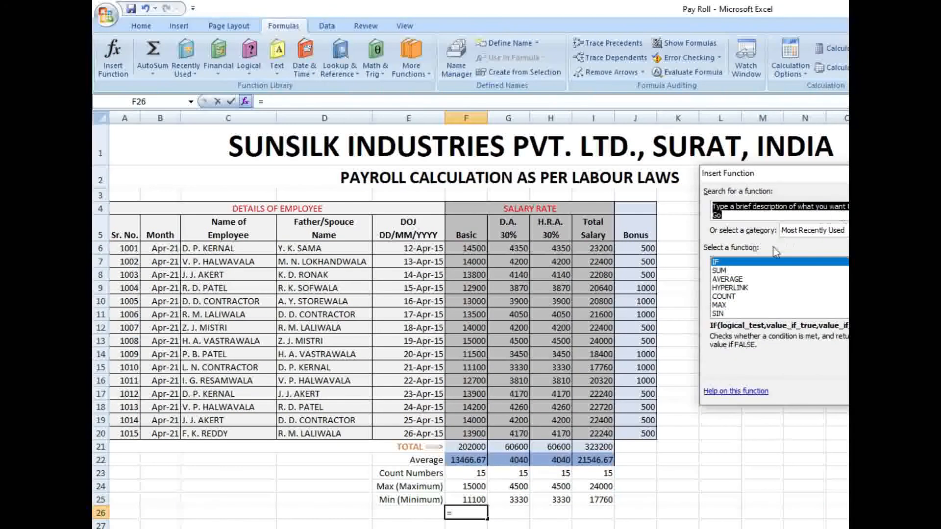
pyautogui.click(725, 272)
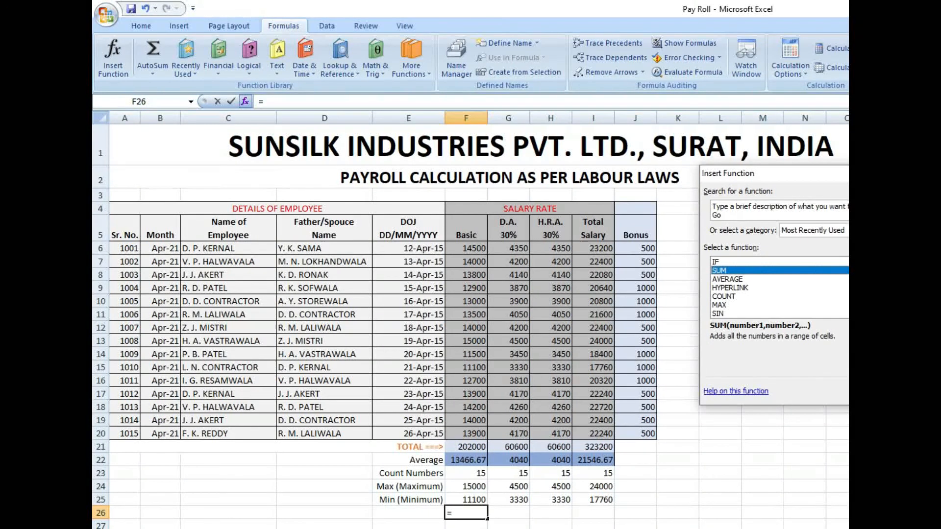
pyautogui.press('Return')
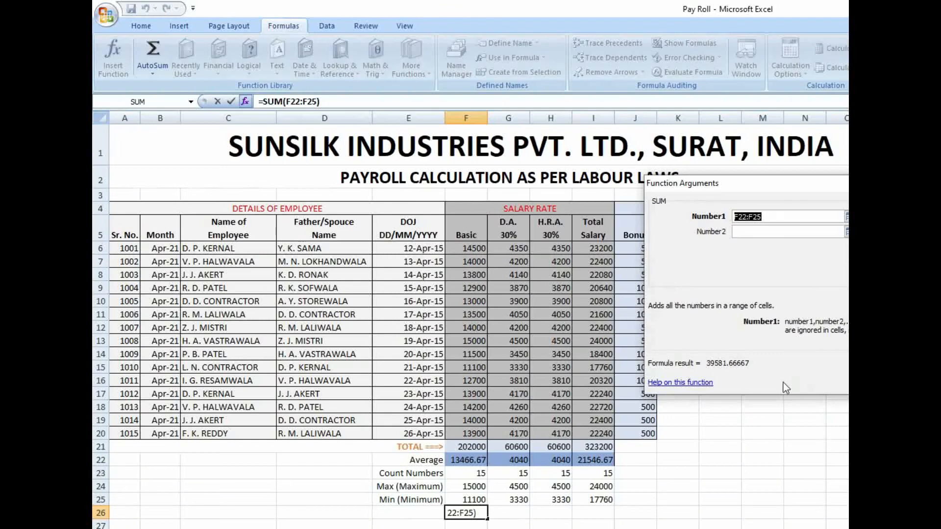
pyautogui.click(475, 433)
pyautogui.moveTo(475, 426); pyautogui.dragTo(484, 248)
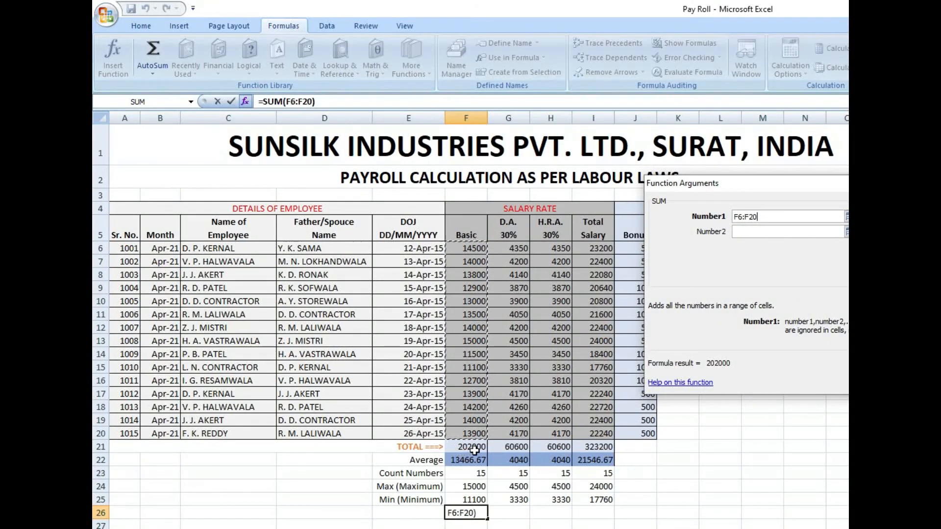
pyautogui.press('Return')
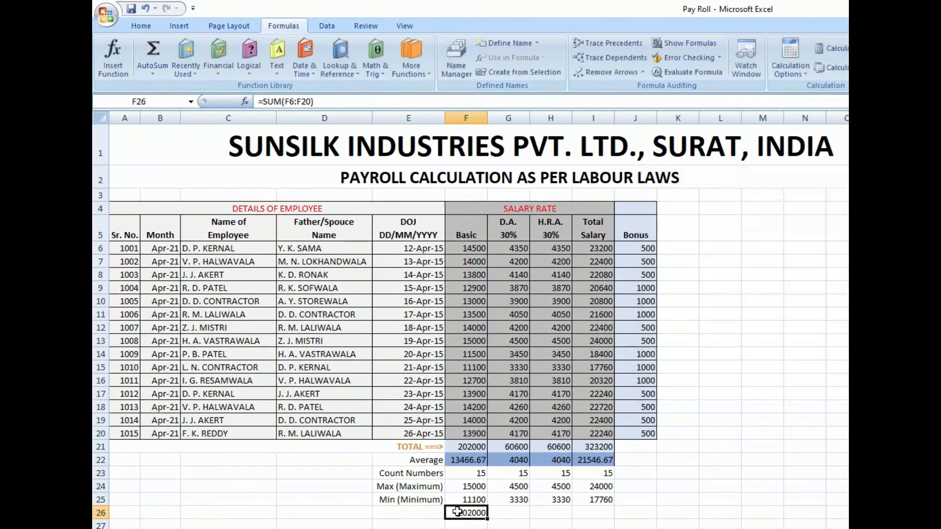
# - Add 5000 as the second number of the SUM function in F26, and compare the result with the total in F21
pyautogui.doubleClick(469, 512)
pyautogui.press('Escape')
pyautogui.click(110, 66)
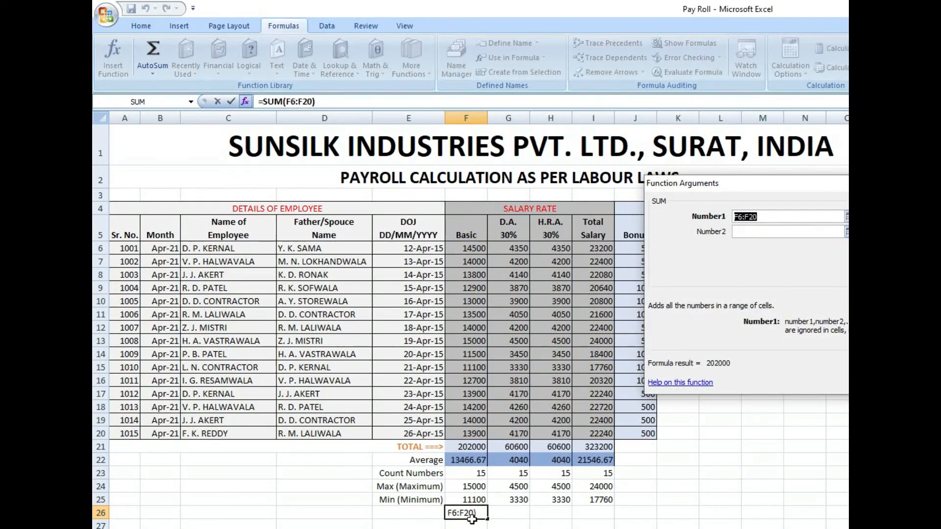
pyautogui.click(765, 232)
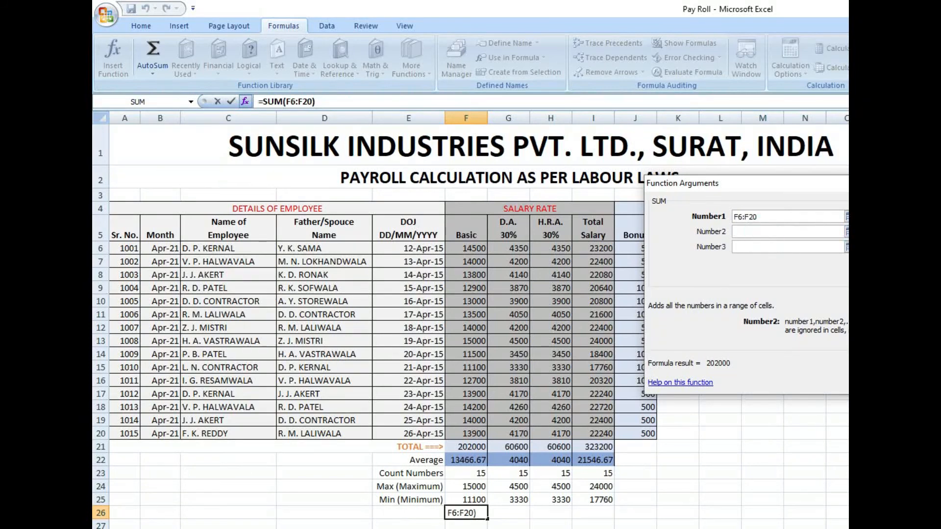
pyautogui.write('5000')
pyautogui.press('Return')
pyautogui.click(478, 528)
pyautogui.click(473, 511)
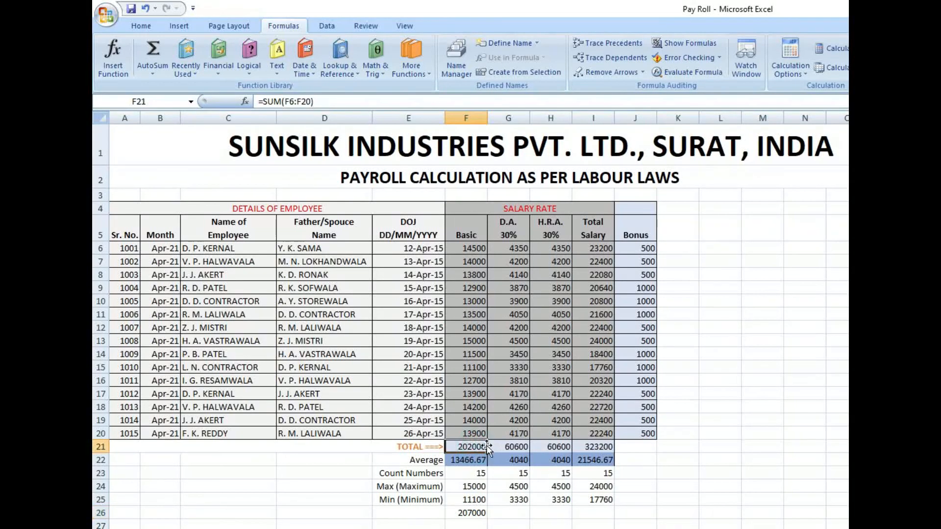
pyautogui.click(476, 514)
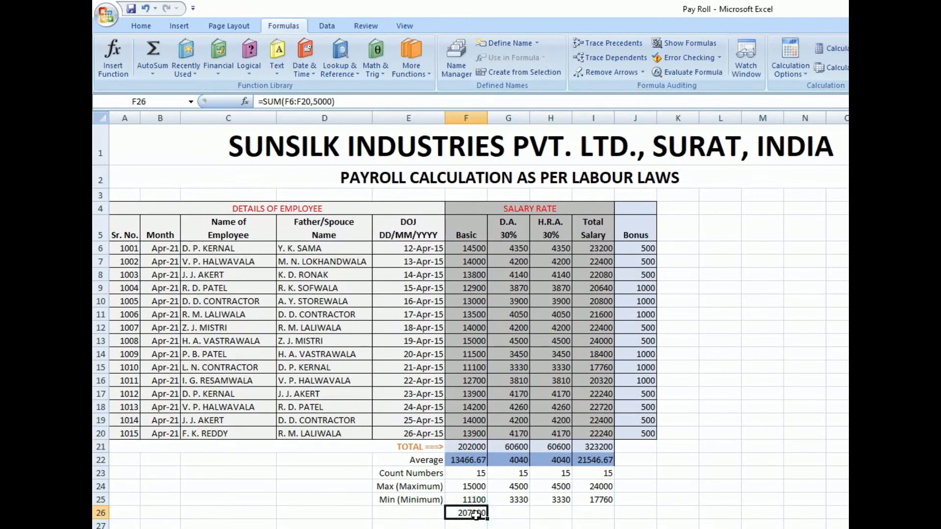
pyautogui.click(510, 513)
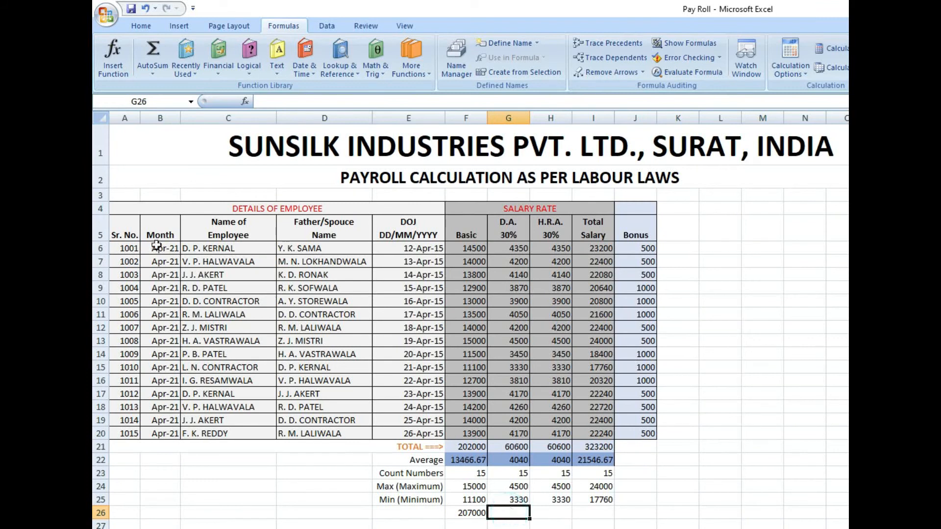
pyautogui.click(113, 66)
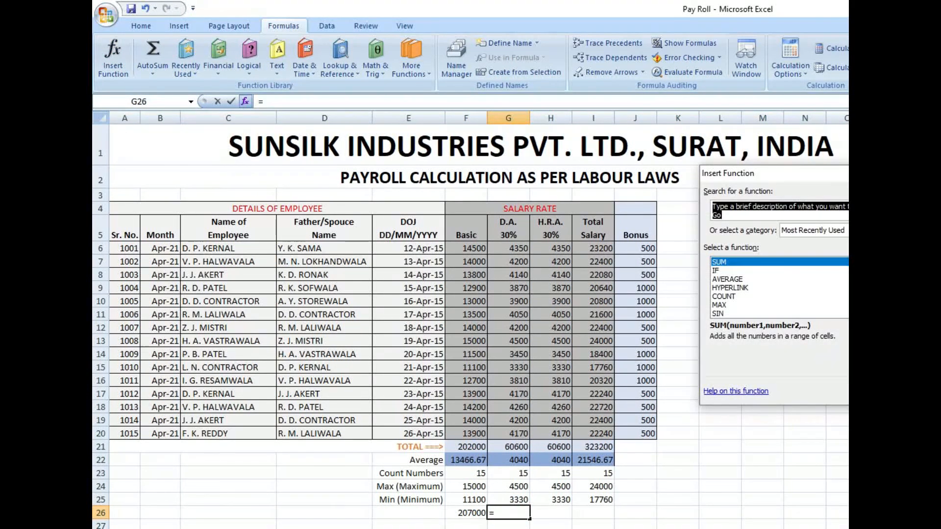
pyautogui.click(734, 279)
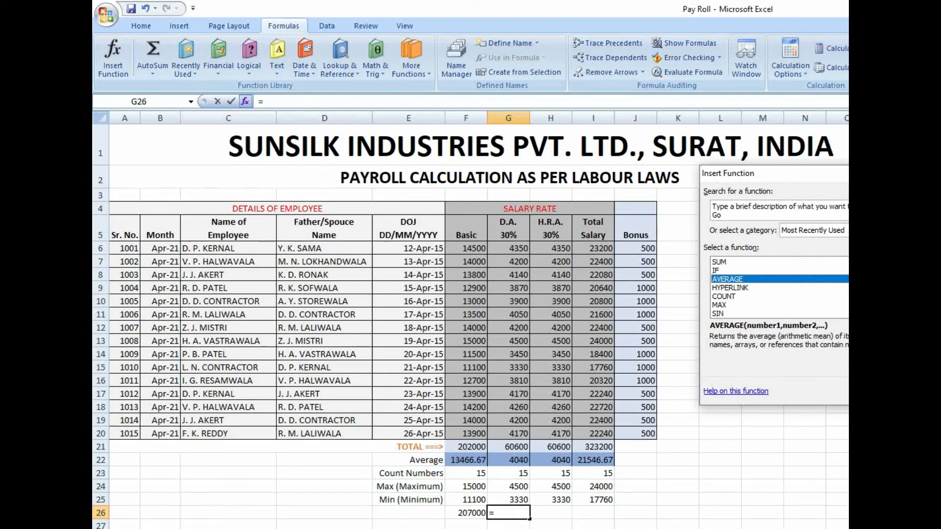
pyautogui.press('Return')
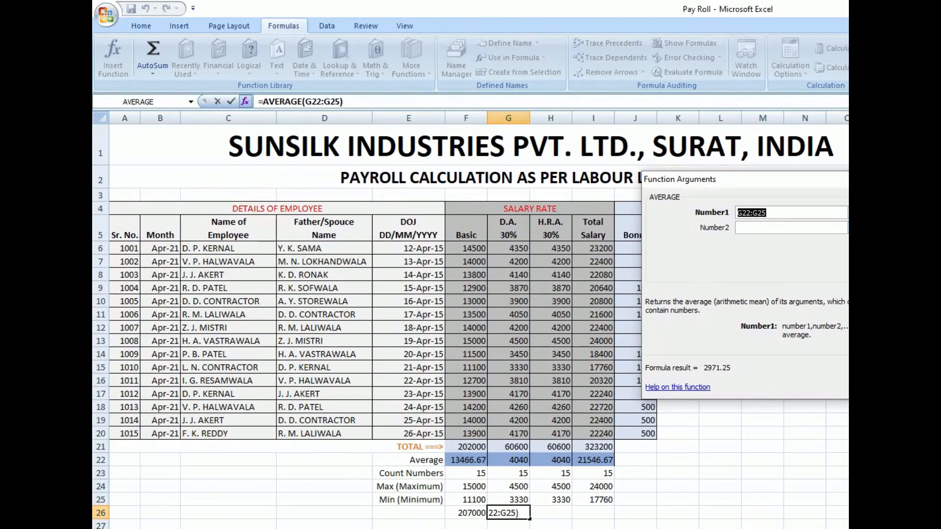
pyautogui.press('Return')
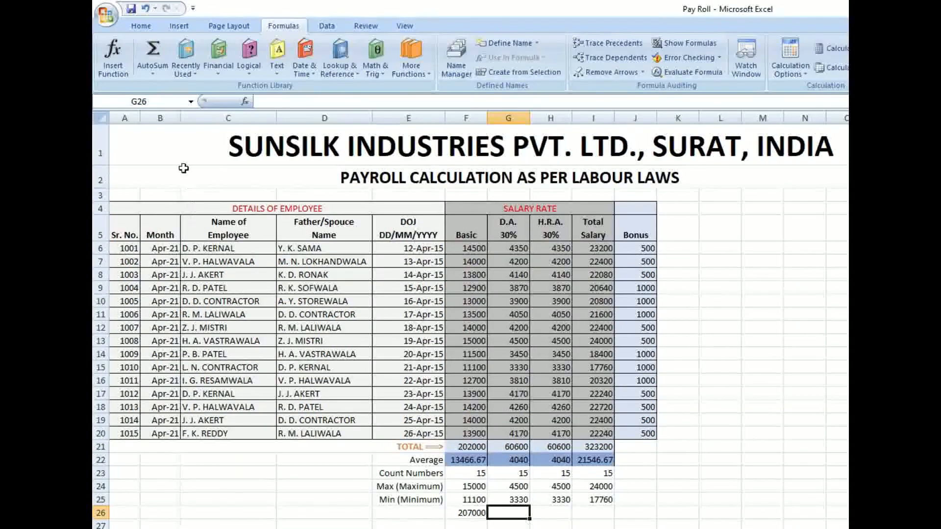
# - Insert the AVERAGE function in G26 for the D.A. range G6:G20, and compare it with the average in G22
pyautogui.click(118, 66)
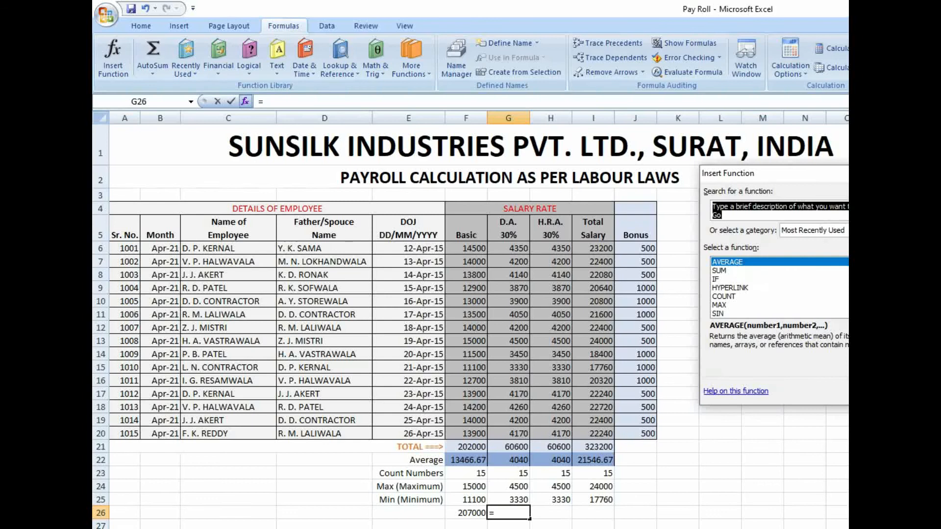
pyautogui.click(887, 391)
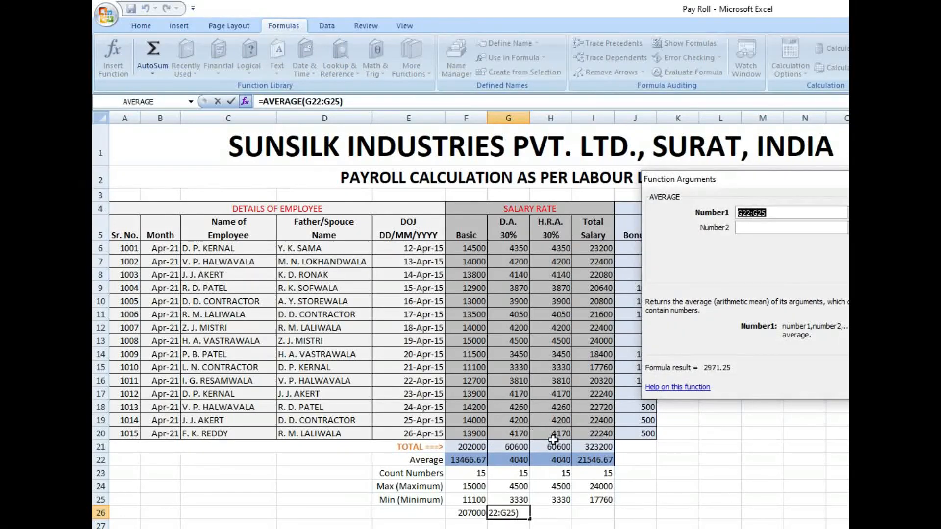
pyautogui.moveTo(525, 434); pyautogui.dragTo(524, 247)
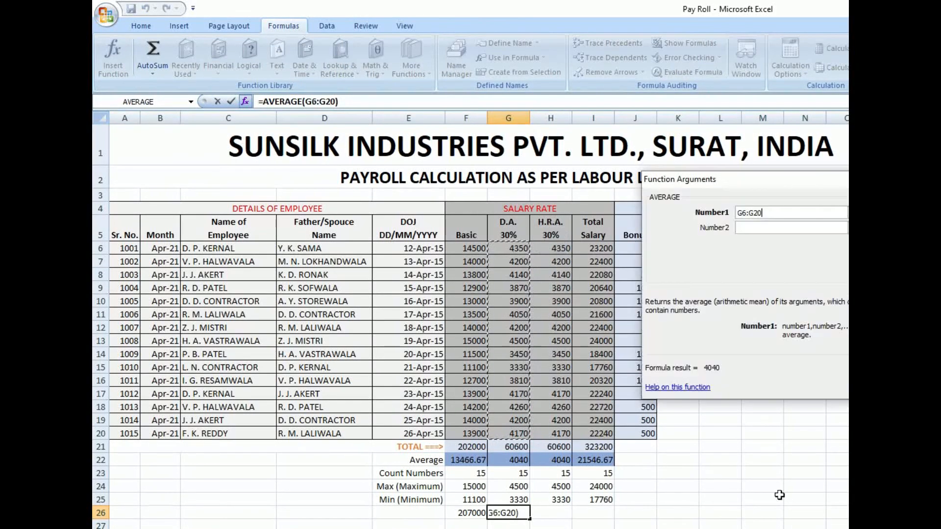
pyautogui.press('Return')
pyautogui.click(523, 462)
pyautogui.click(518, 513)
pyautogui.click(522, 461)
pyautogui.click(518, 513)
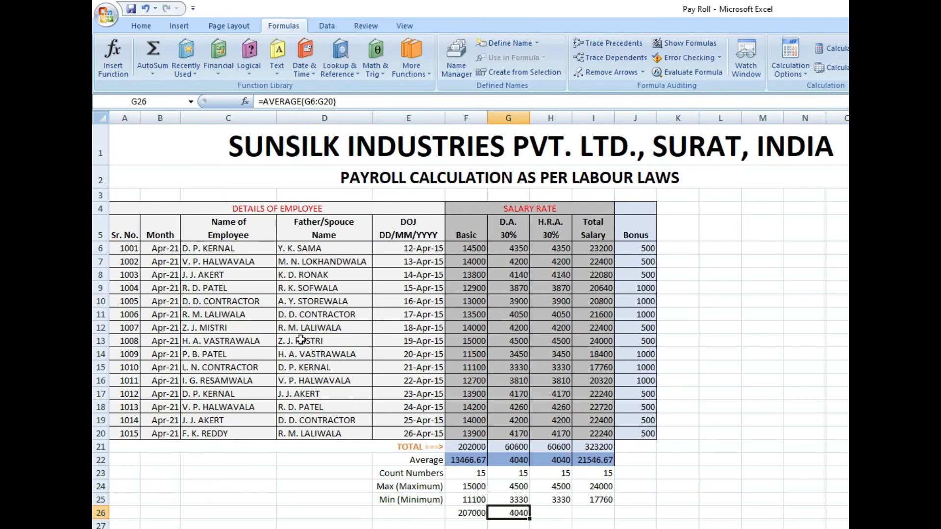
# - Add 2000 as the second number of the AVERAGE function in G26, and check it against the D.A. values
pyautogui.click(111, 67)
pyautogui.click(751, 228)
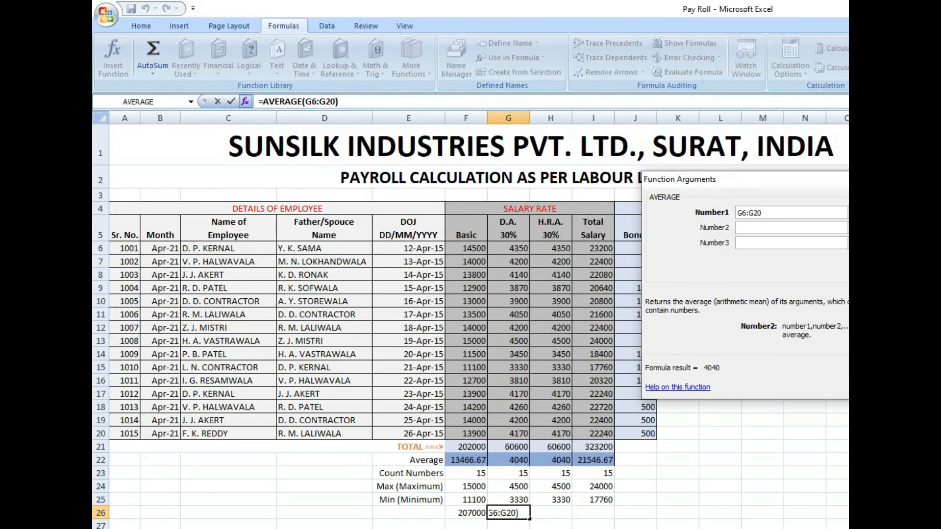
pyautogui.write('2000')
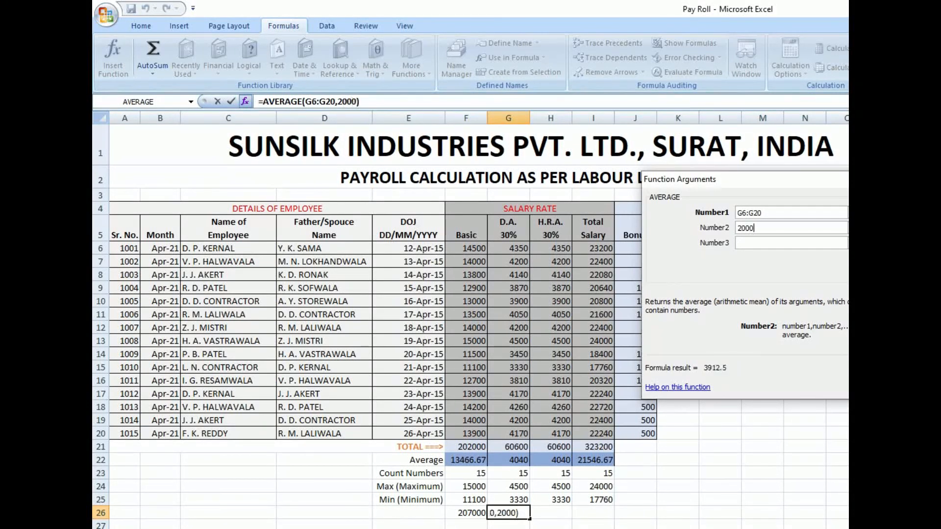
pyautogui.press('Return')
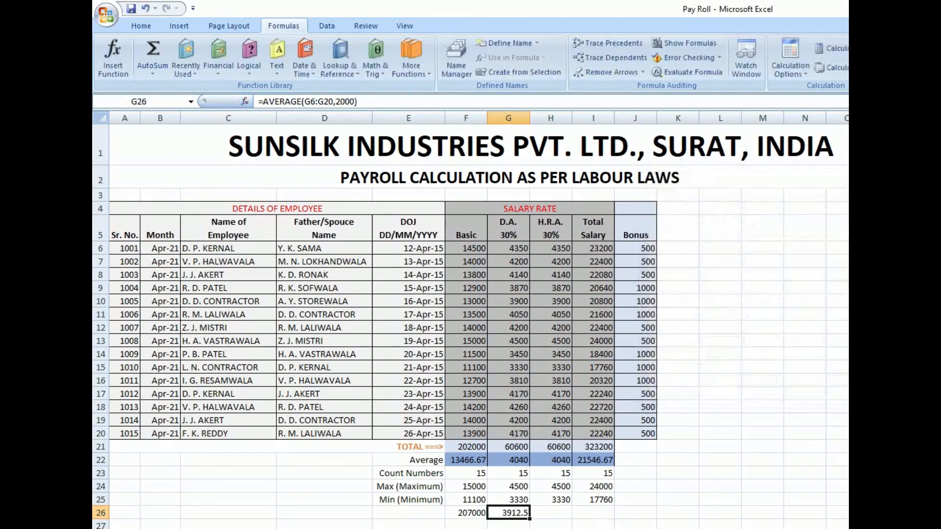
pyautogui.moveTo(517, 250); pyautogui.dragTo(527, 434)
pyautogui.click(517, 512)
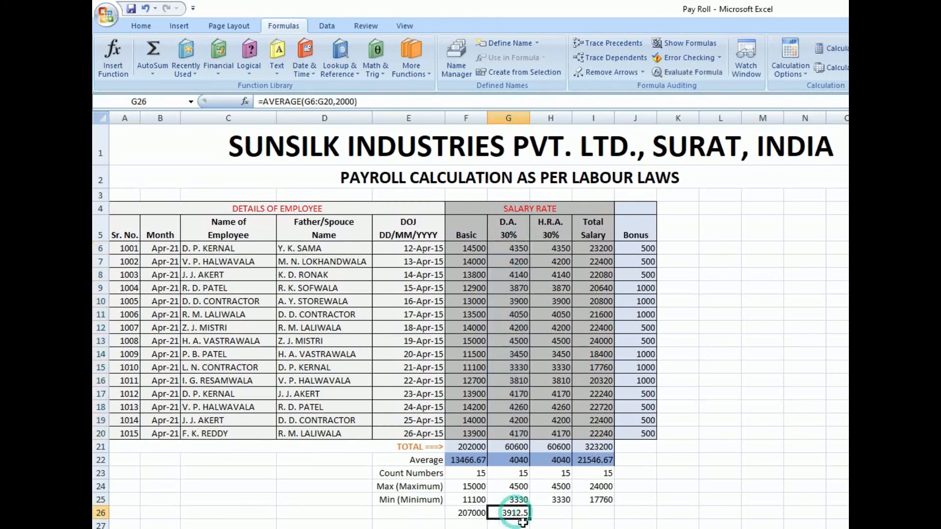